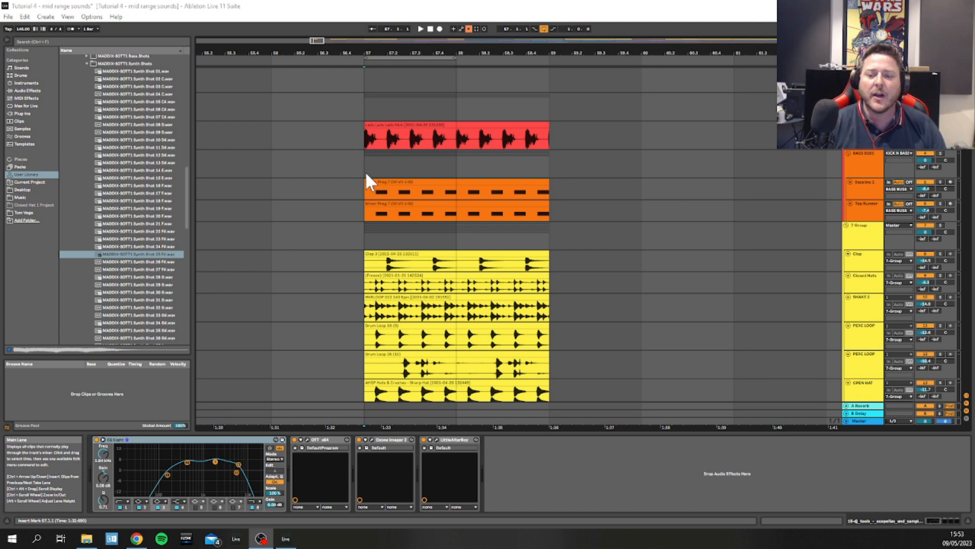
# - Look over the kick, bass, drum and acid line tracks in the arrangement
pyautogui.scroll(1, 365, 175)
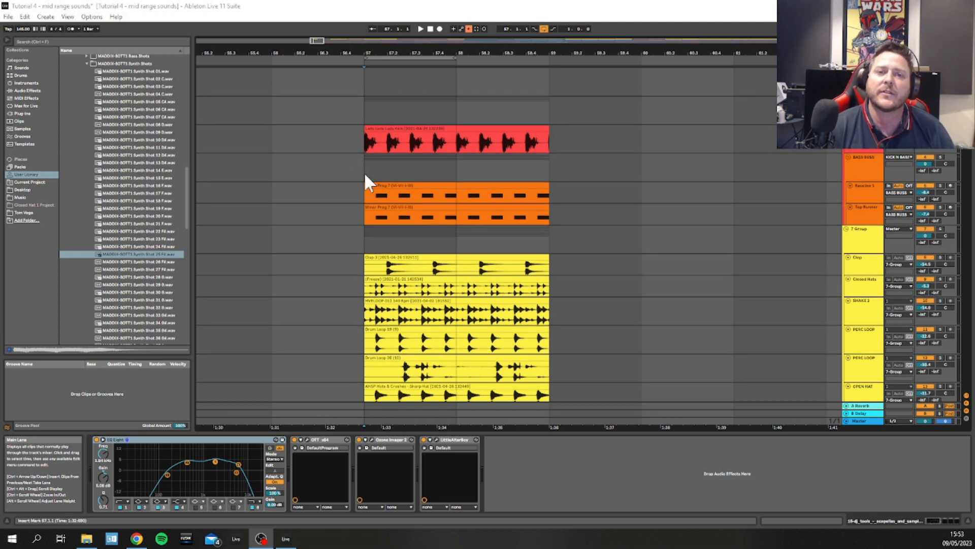
pyautogui.scroll(-5, 374, 175)
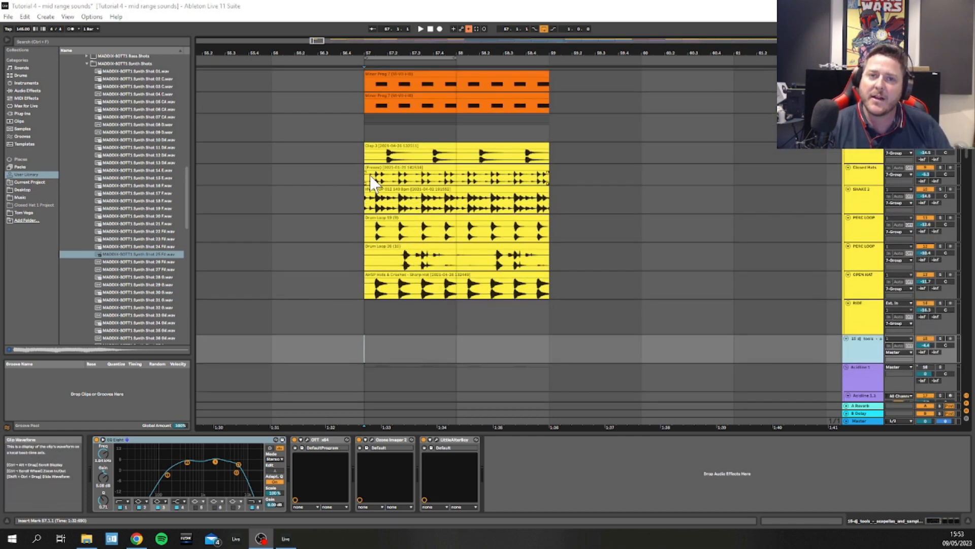
pyautogui.scroll(-2, 371, 176)
pyautogui.scroll(-5, 370, 176)
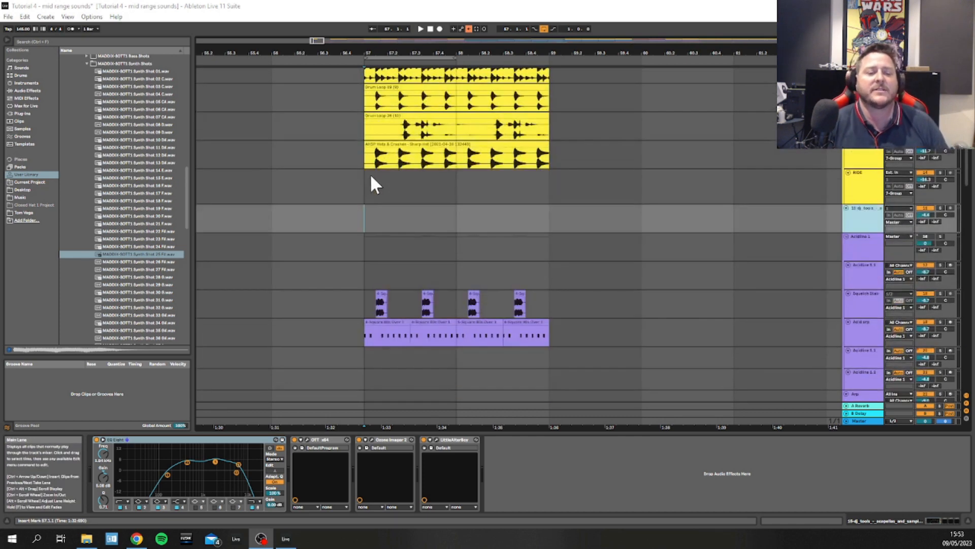
pyautogui.scroll(-2, 363, 179)
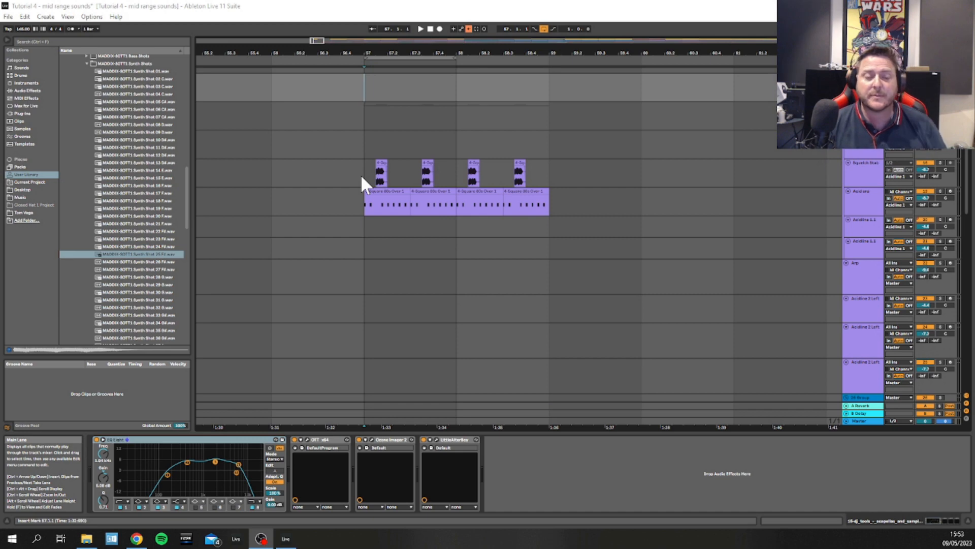
pyautogui.scroll(10, 355, 178)
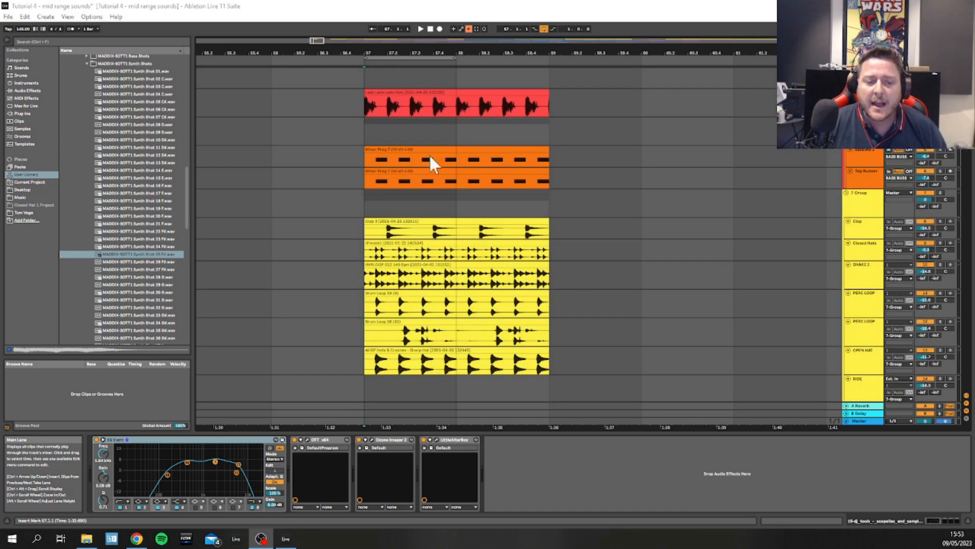
pyautogui.scroll(1, 300, 150)
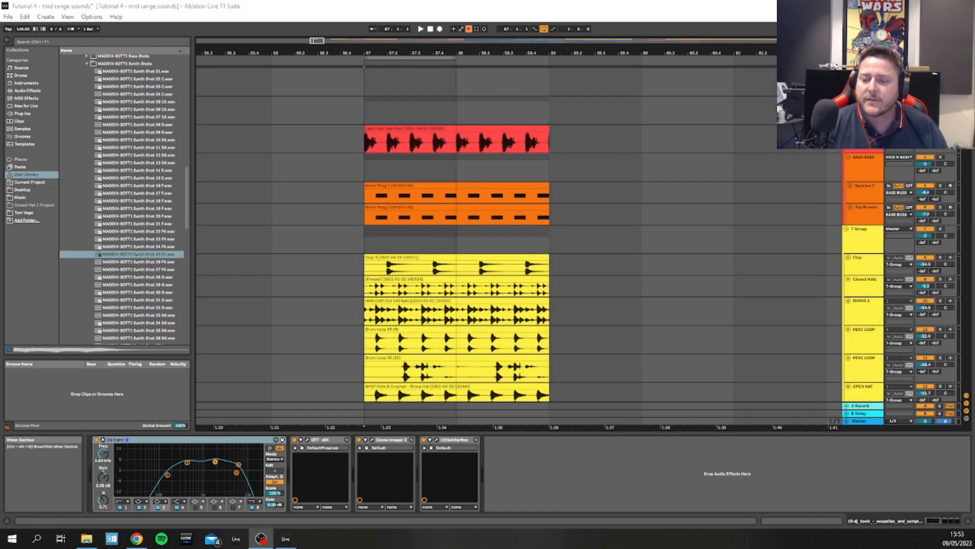
# - Play the arrangement from bar 57 and extend the loop region to cover bars 57 to 59
pyautogui.click(362, 102)
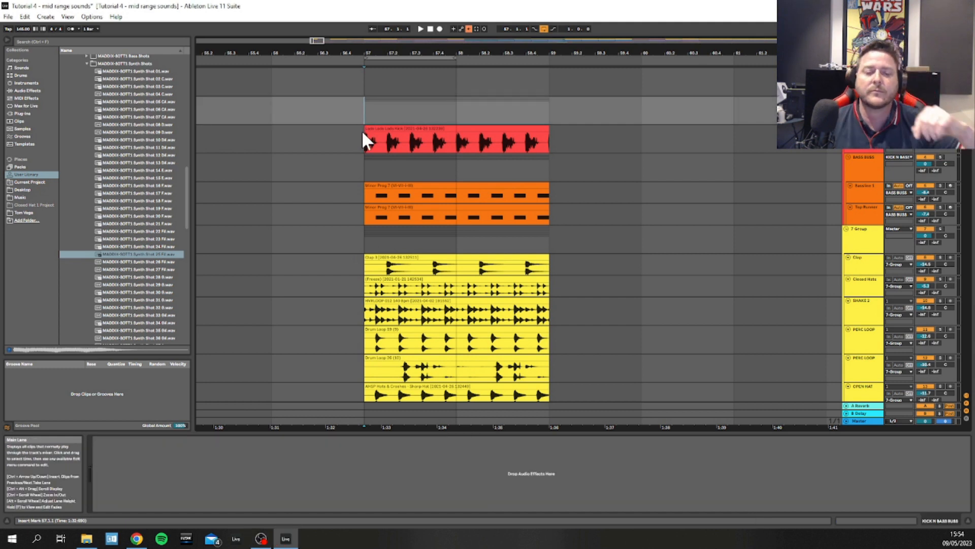
pyautogui.press('space')
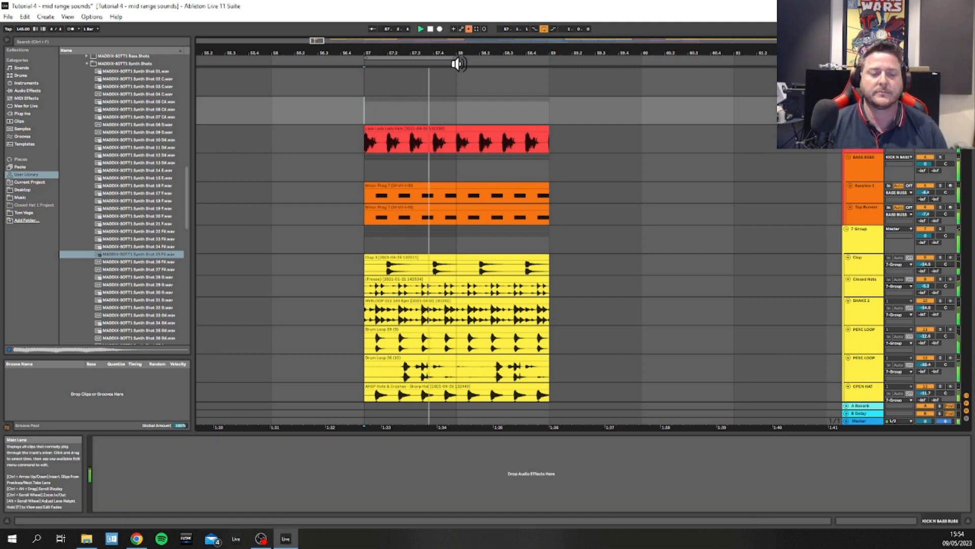
pyautogui.moveTo(454, 58); pyautogui.dragTo(549, 58)
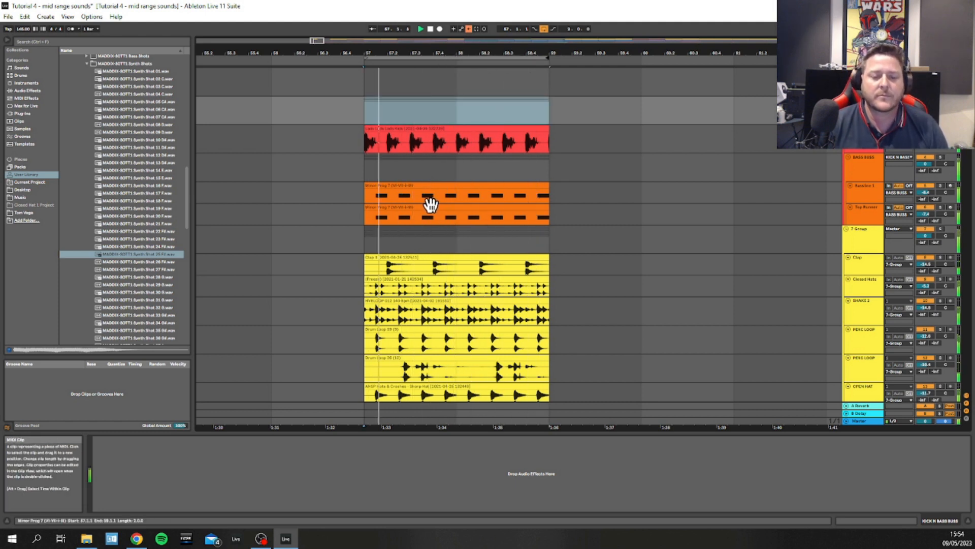
pyautogui.rightClick(459, 105)
pyautogui.click(536, 202)
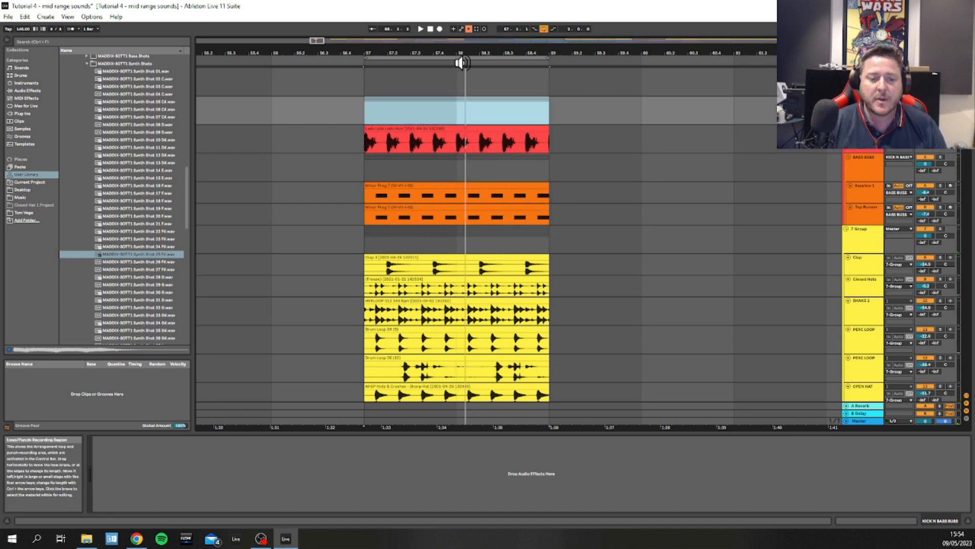
pyautogui.scroll(-6, 458, 123)
pyautogui.scroll(3, 457, 122)
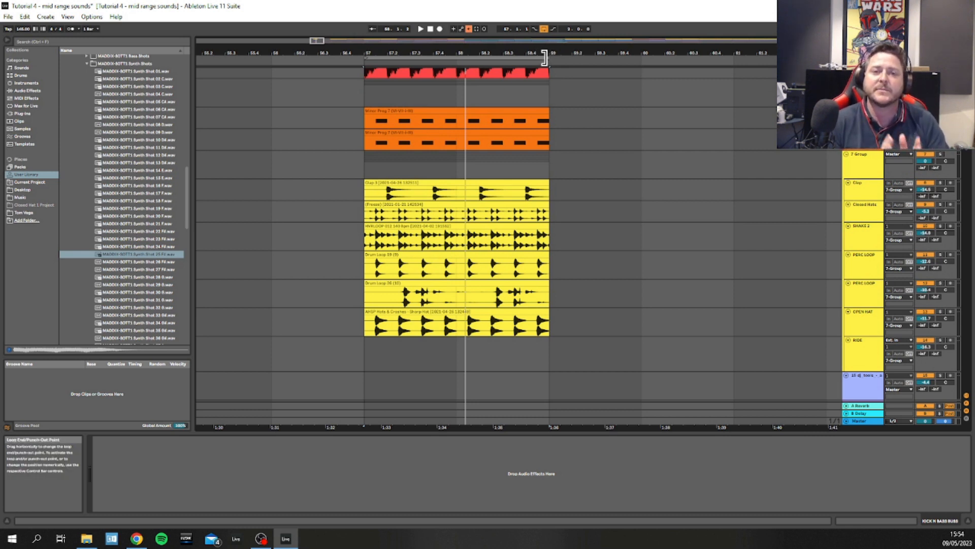
pyautogui.scroll(-3, 420, 127)
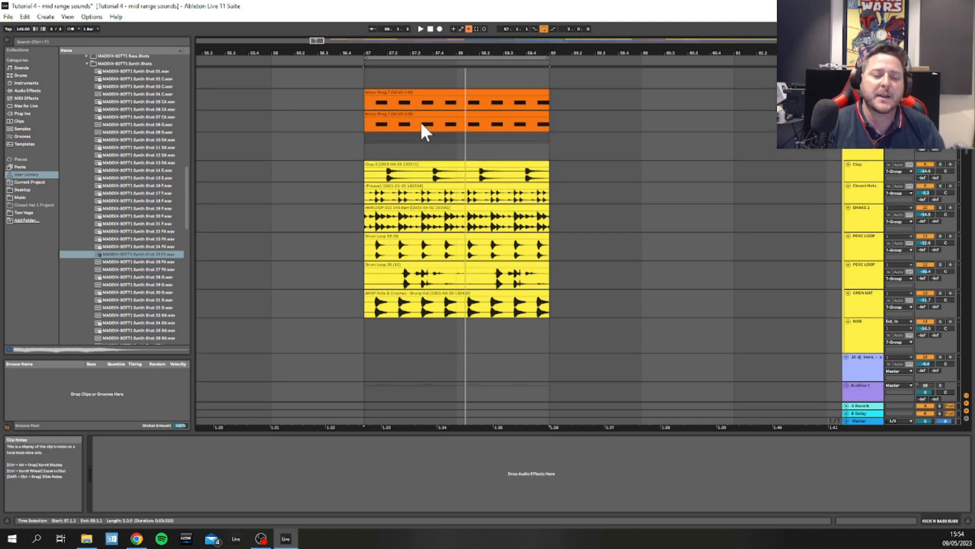
pyautogui.scroll(3, 414, 130)
pyautogui.scroll(3, 415, 131)
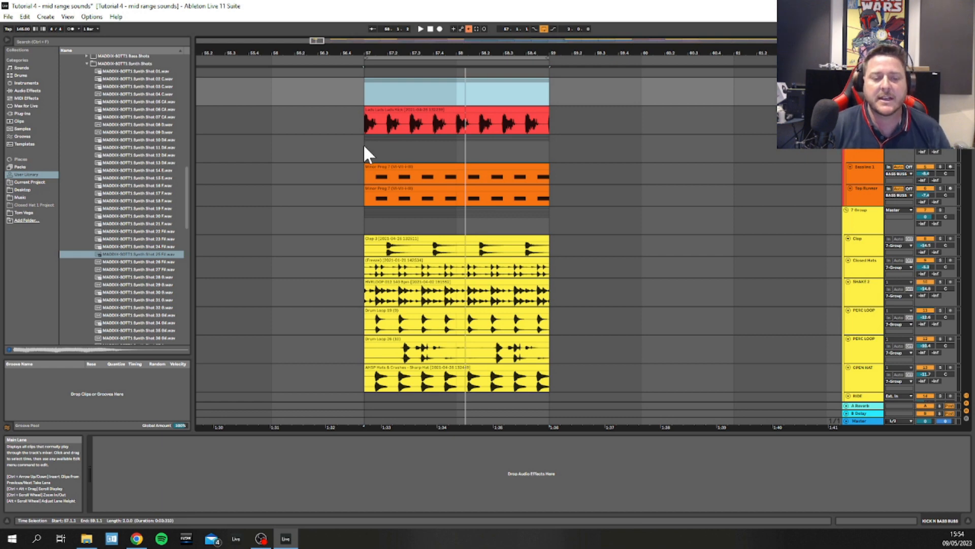
pyautogui.click(366, 150)
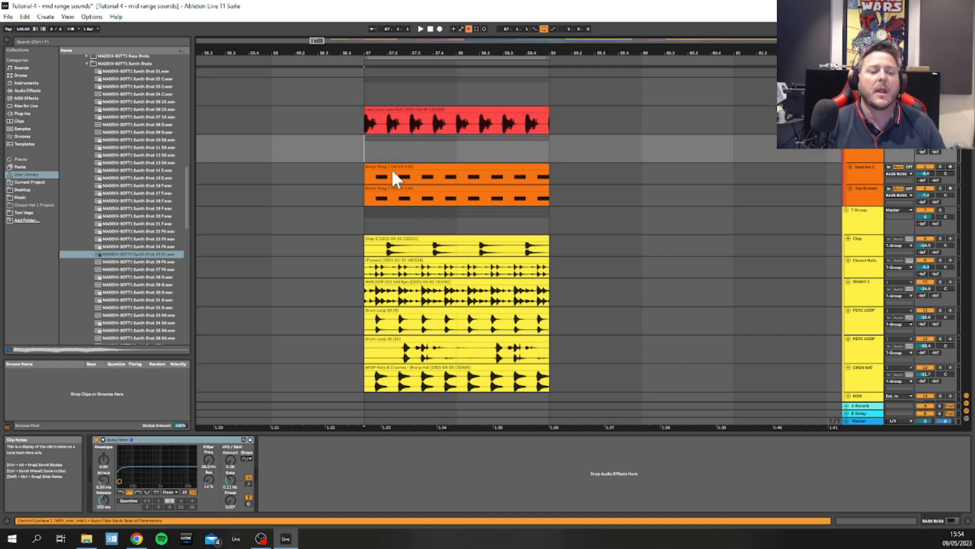
pyautogui.scroll(-5, 391, 170)
pyautogui.scroll(-4, 389, 173)
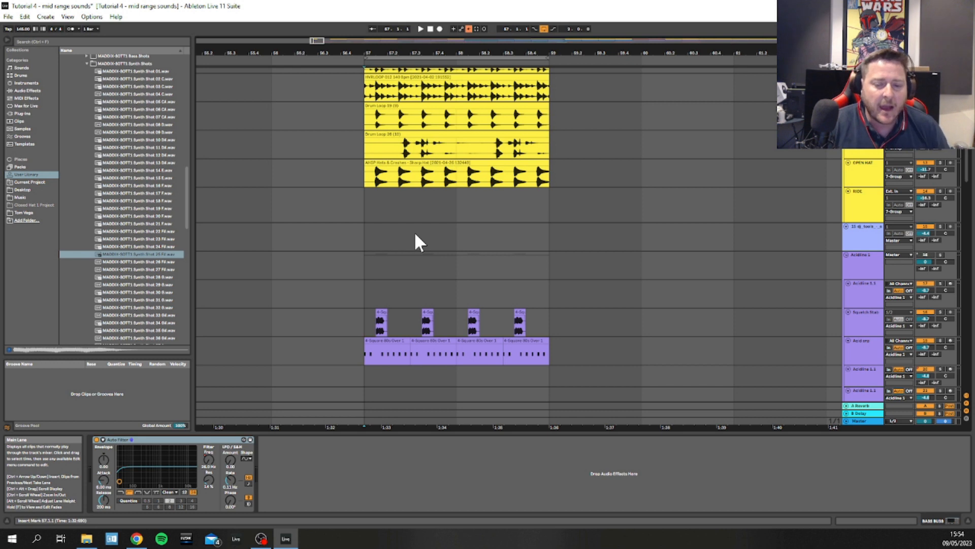
# - Insert a MIDI track directly below the RIDE track, outside the yellow drum group
pyautogui.scroll(2, 413, 232)
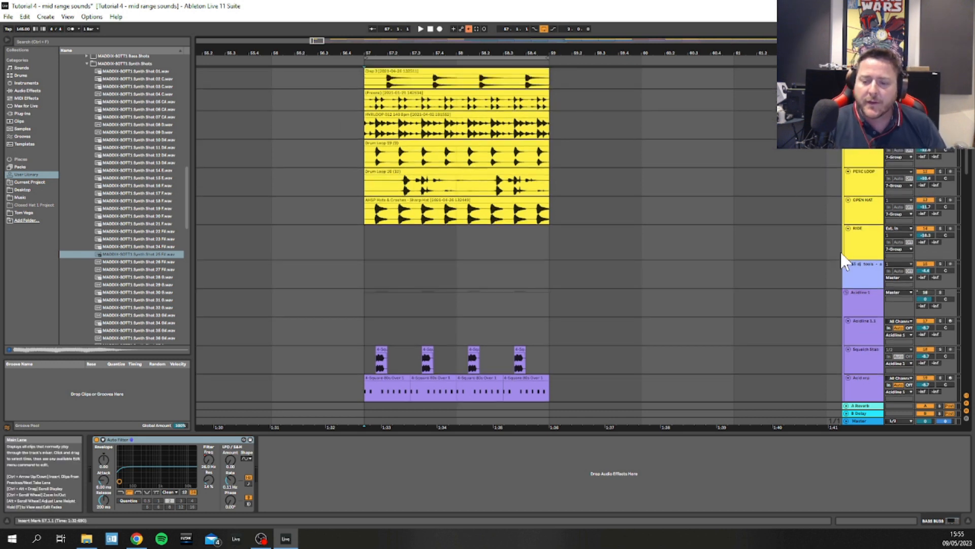
pyautogui.click(854, 248)
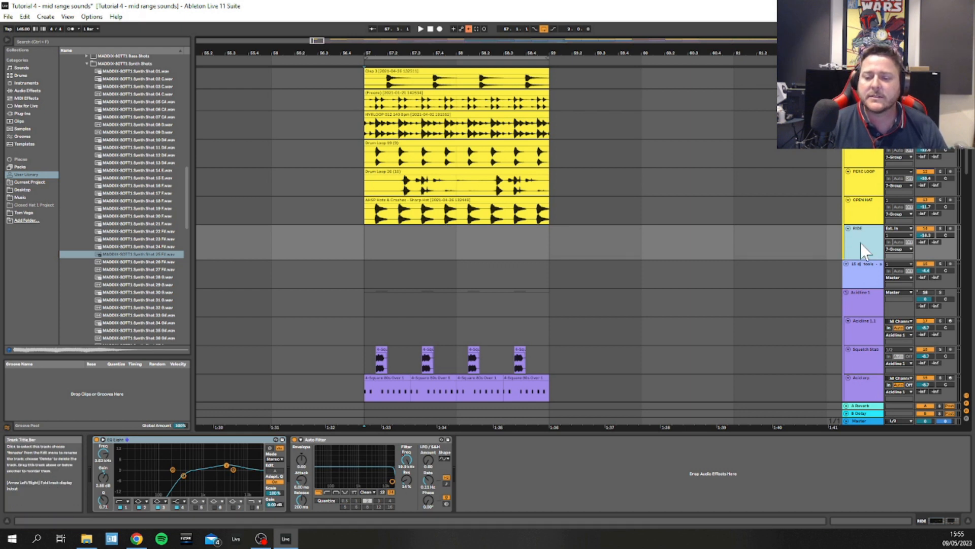
pyautogui.rightClick(864, 245)
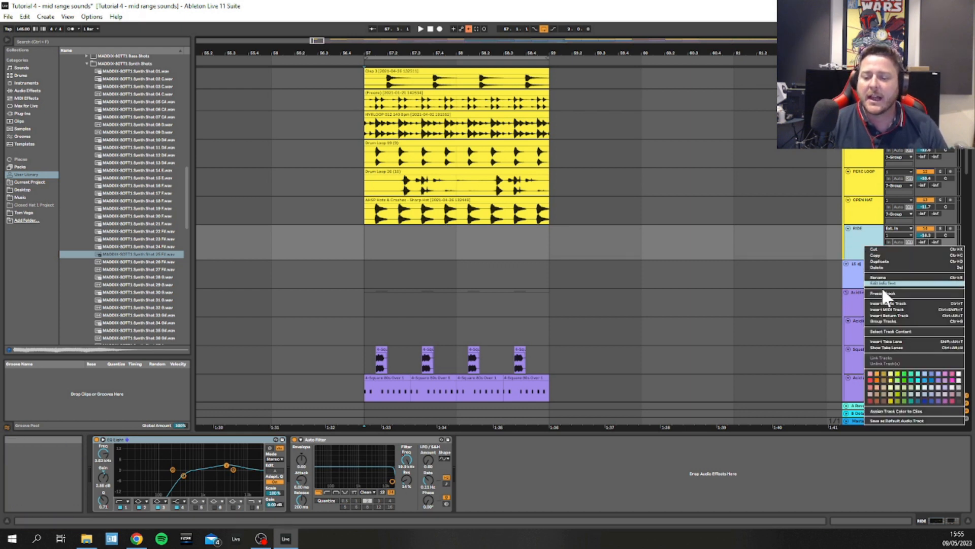
pyautogui.click(882, 307)
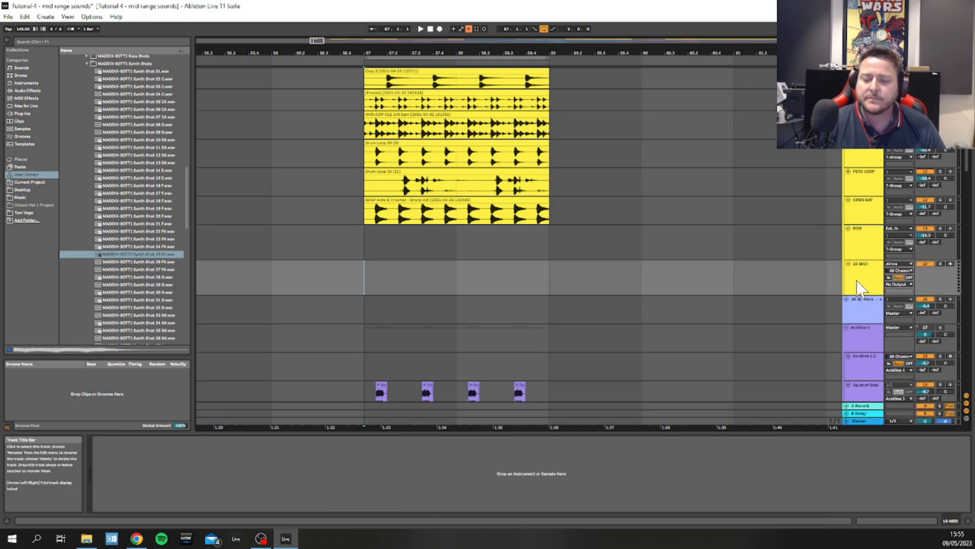
pyautogui.moveTo(857, 281); pyautogui.dragTo(858, 307)
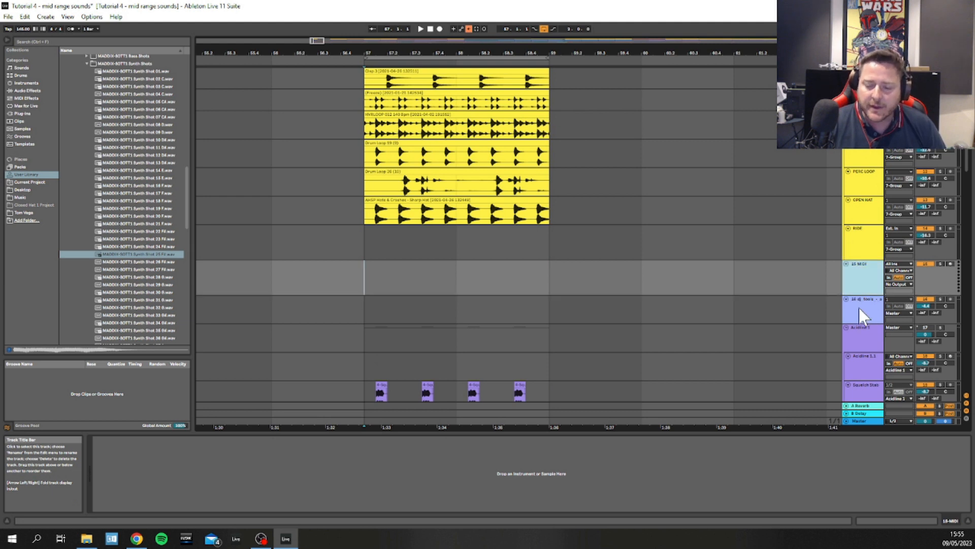
# - Change the new MIDI track's colour to purple
pyautogui.rightClick(861, 279)
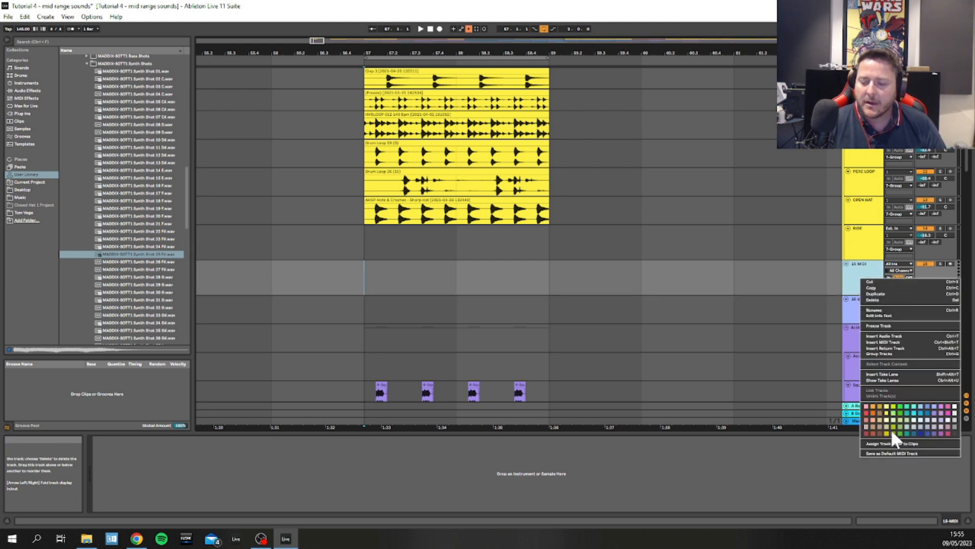
pyautogui.click(934, 411)
pyautogui.hotkey('ctrl', 'z')
pyautogui.rightClick(856, 275)
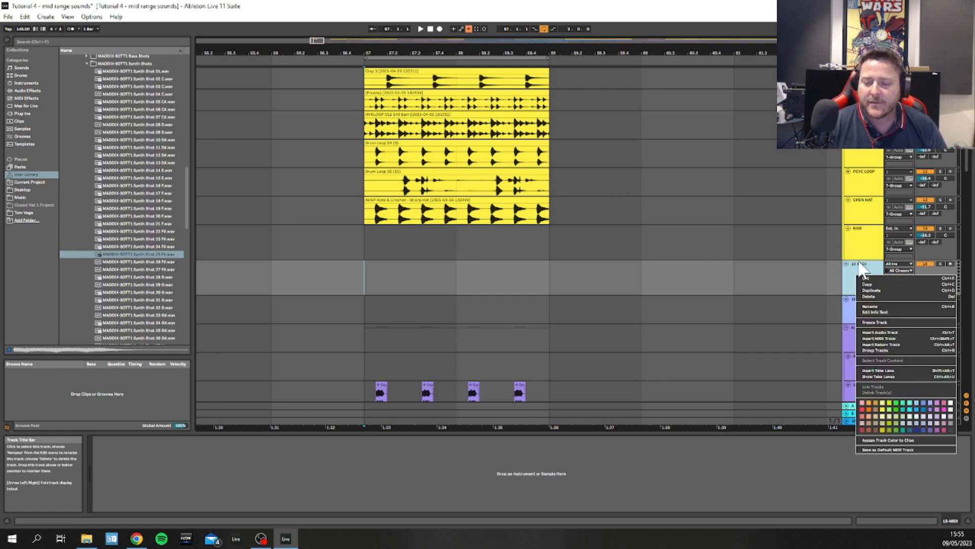
pyautogui.click(858, 268)
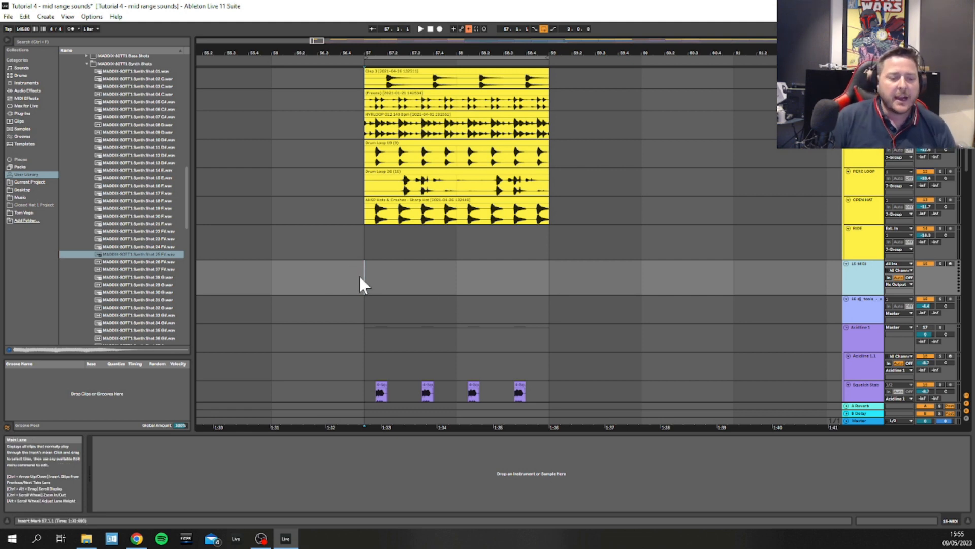
# - Copy the Bassline 1 MIDI clip onto the new MIDI track, starting at bar 57
pyautogui.scroll(5, 359, 284)
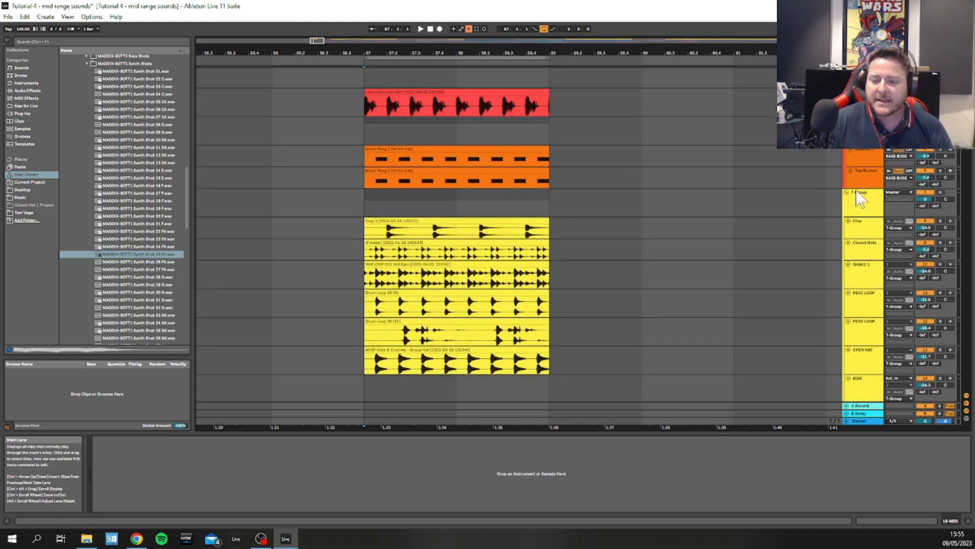
pyautogui.click(409, 149)
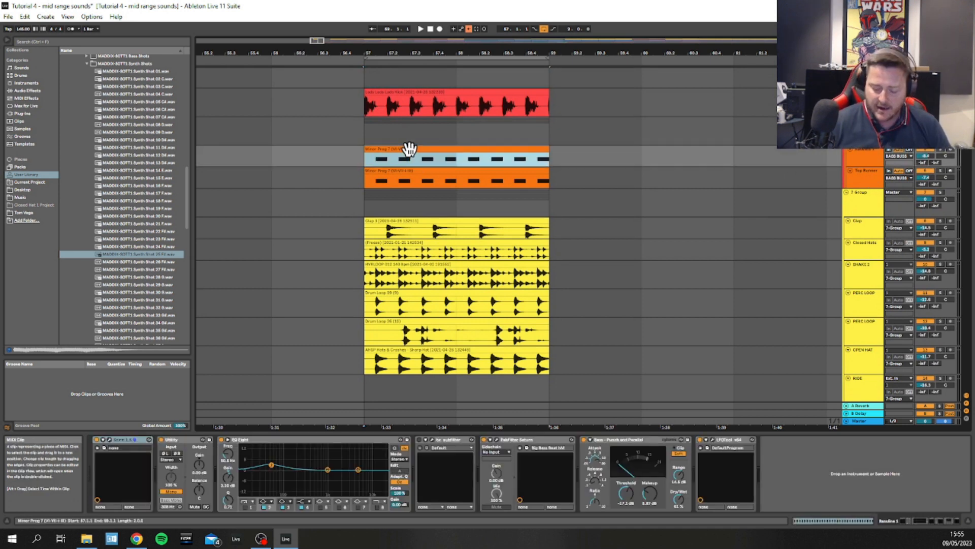
pyautogui.moveTo(409, 149); pyautogui.dragTo(397, 307)
# - Examine the copied clip's notes and the grid setting in the MIDI note editor
pyautogui.doubleClick(384, 310)
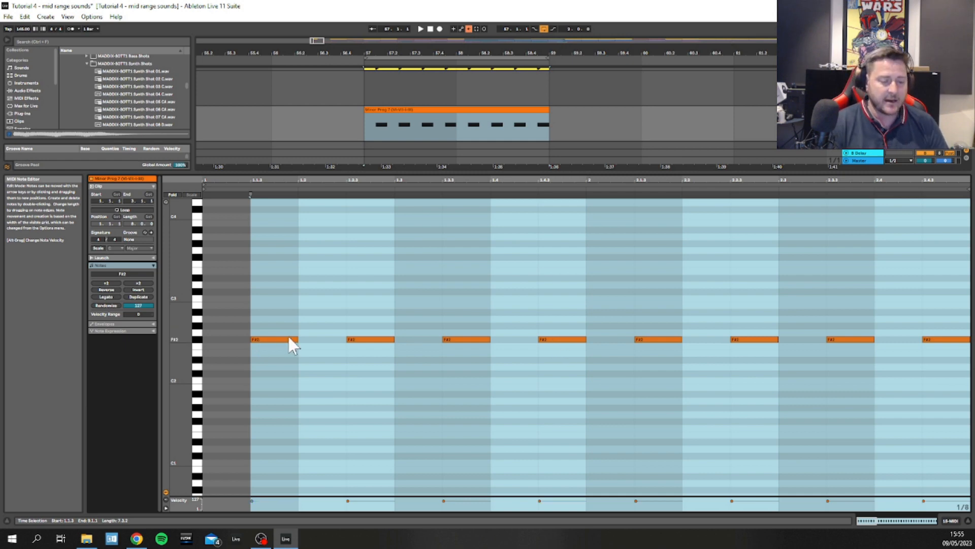
pyautogui.hotkey('shift', 'Tab')
pyautogui.scroll(3, 366, 241)
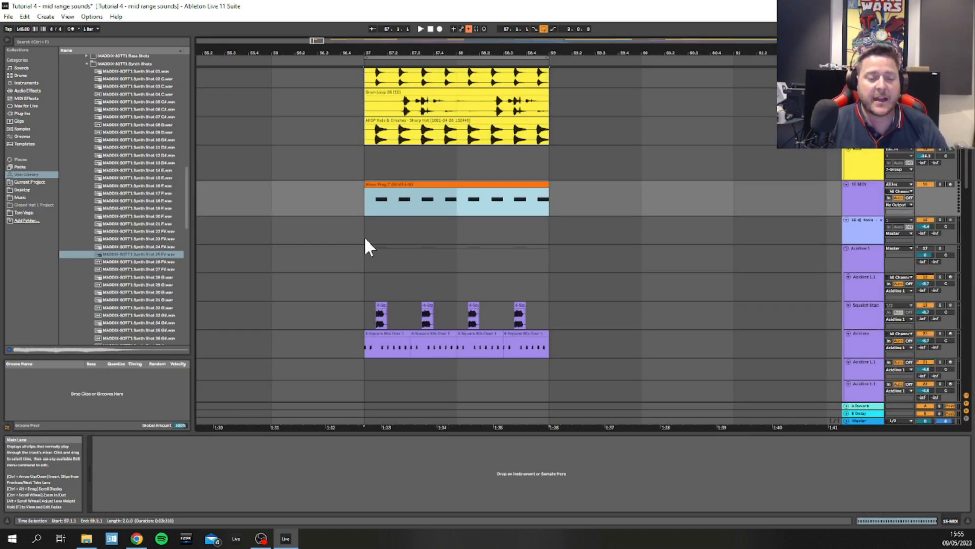
pyautogui.doubleClick(385, 185)
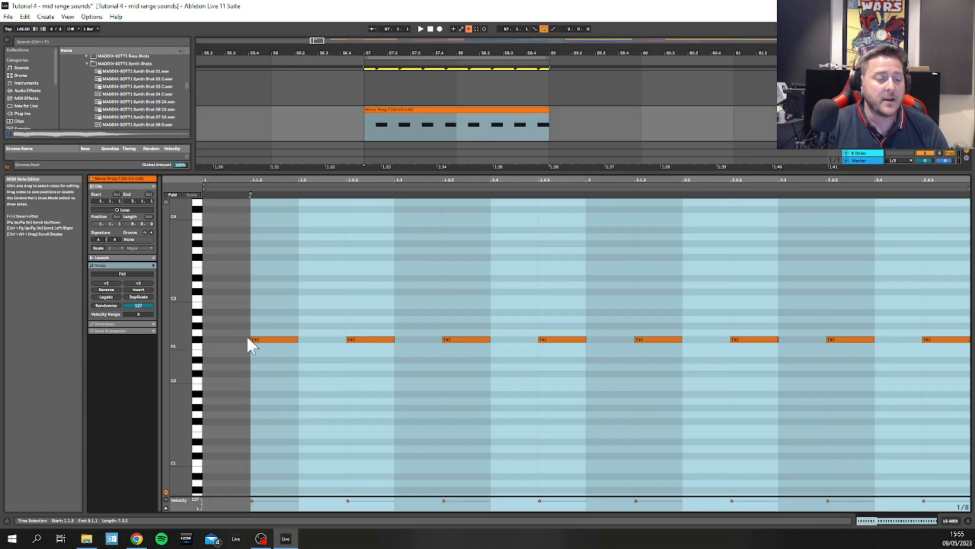
pyautogui.rightClick(227, 339)
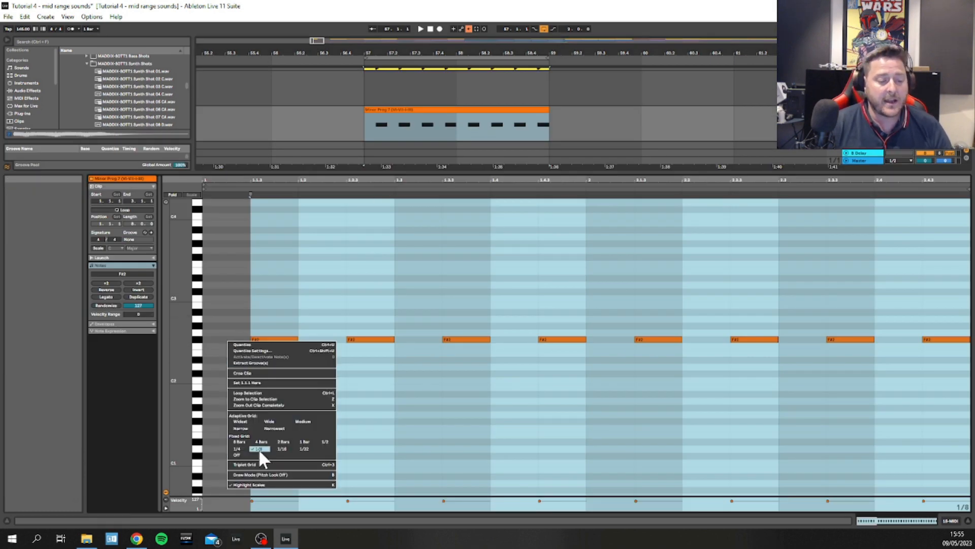
pyautogui.click(255, 290)
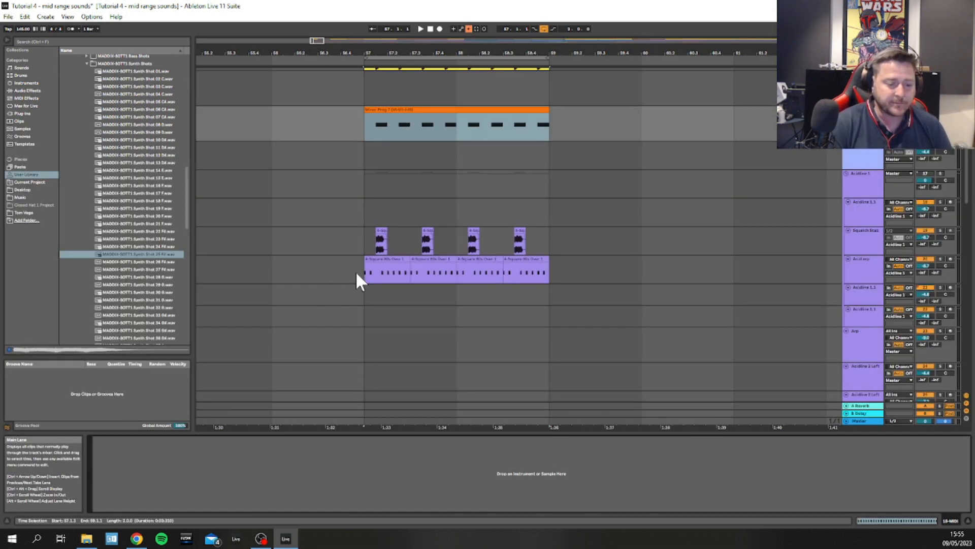
# - Add a Simpler instrument to the new MIDI track
pyautogui.scroll(4, 355, 285)
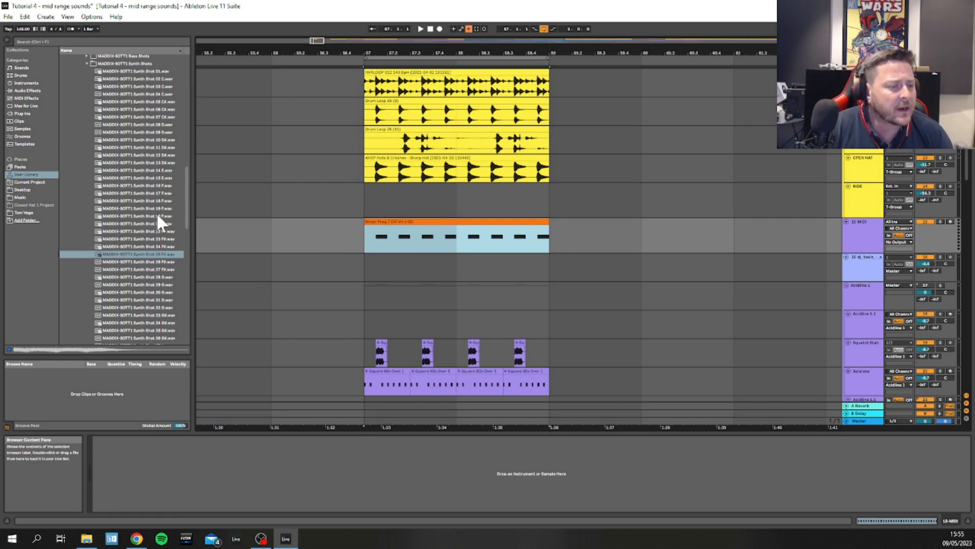
pyautogui.click(14, 89)
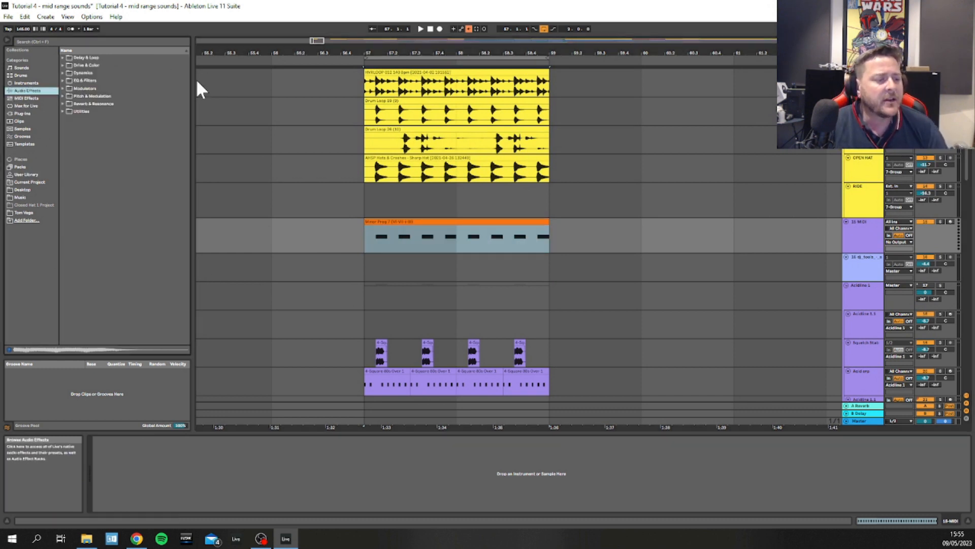
pyautogui.click(26, 84)
pyautogui.moveTo(75, 134); pyautogui.dragTo(464, 249)
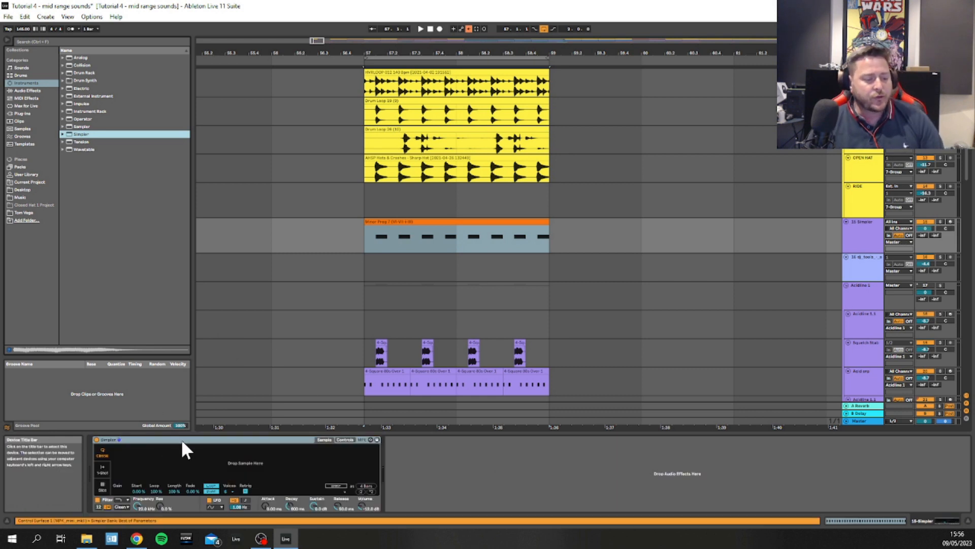
# - Audition the one-shots in the MADDIX-SOTT1 Synth Shots folder of the User Library to find a sample for Simpler
pyautogui.click(877, 227)
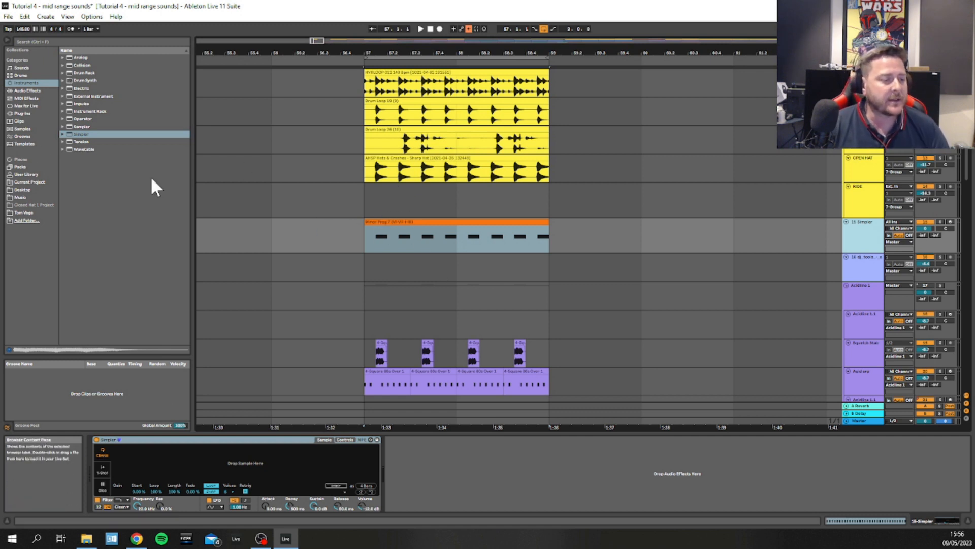
pyautogui.click(19, 174)
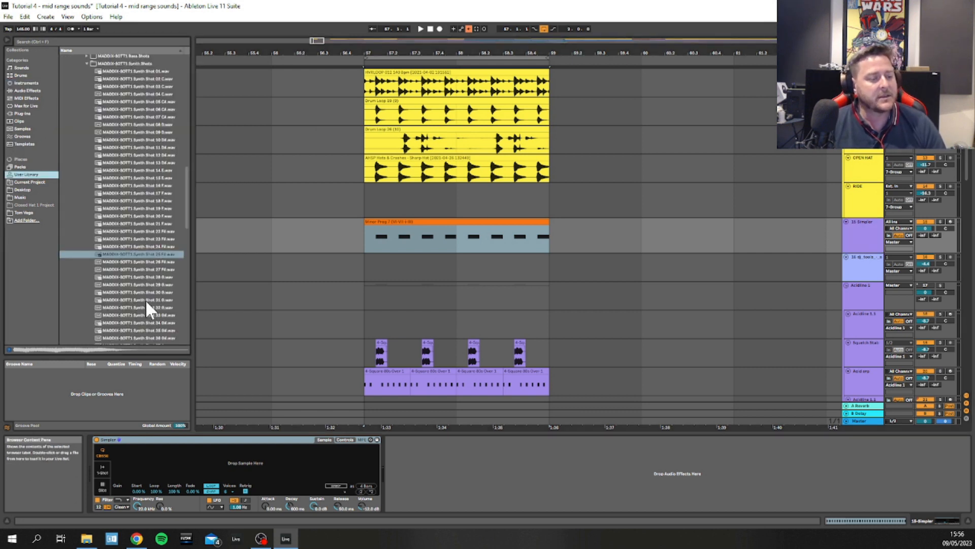
pyautogui.click(150, 215)
pyautogui.click(139, 172)
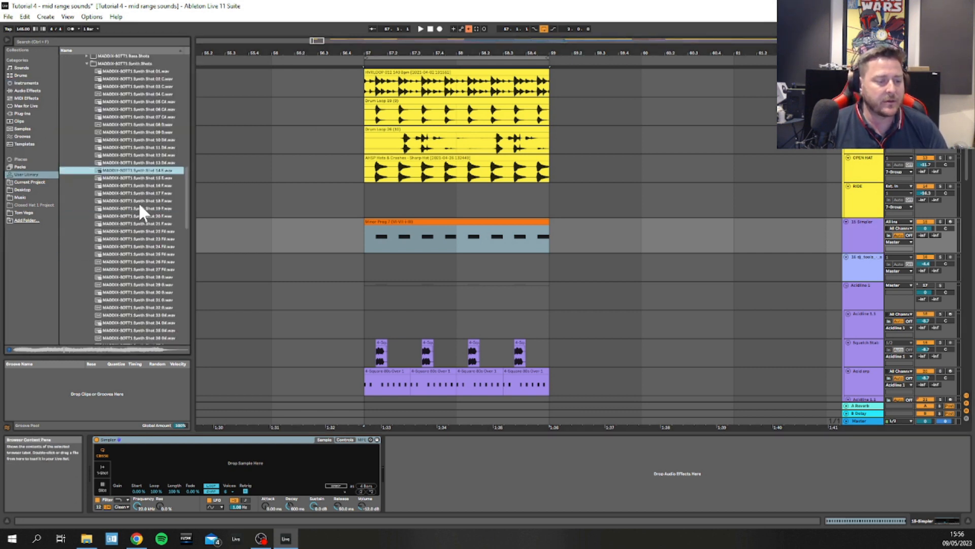
pyautogui.click(139, 209)
pyautogui.click(138, 224)
pyautogui.click(136, 238)
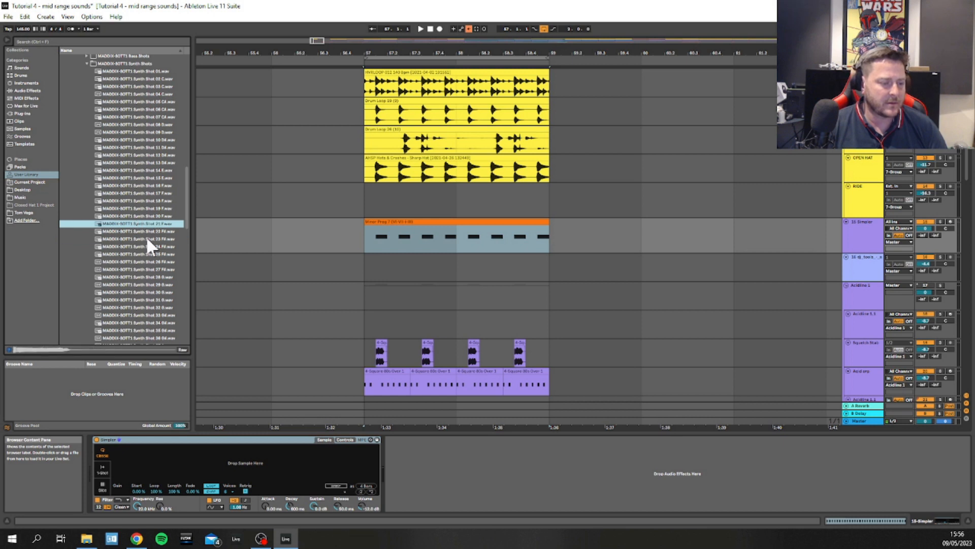
pyautogui.click(146, 247)
pyautogui.click(152, 260)
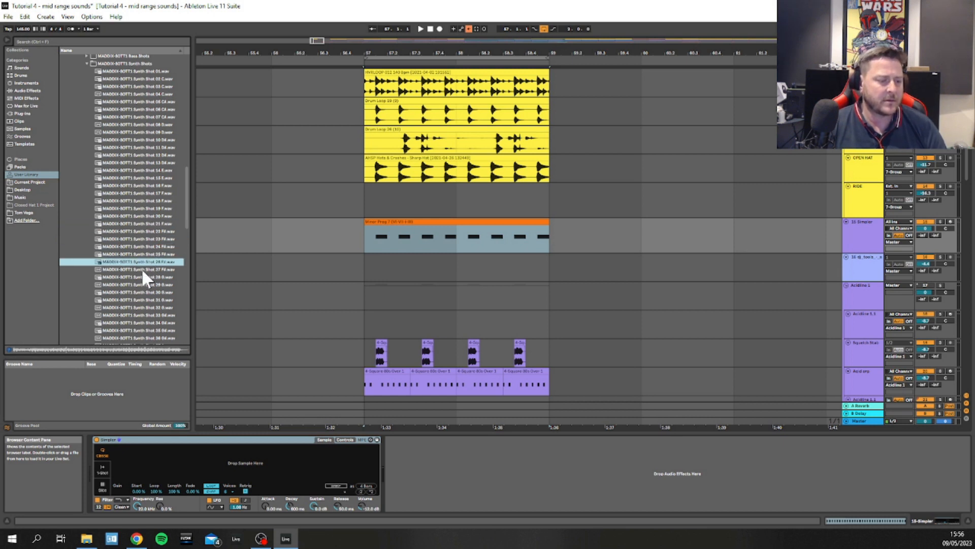
pyautogui.click(141, 269)
# - Load the sample MADDIX-SOTT1 Synth Shot 25 F#.wav into the empty Simpler
pyautogui.click(144, 254)
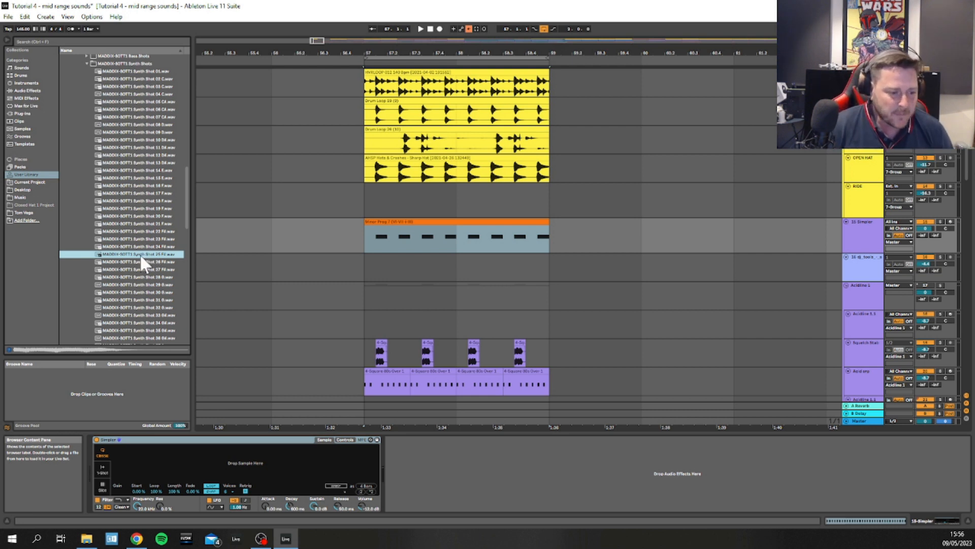
pyautogui.moveTo(140, 254); pyautogui.dragTo(157, 473)
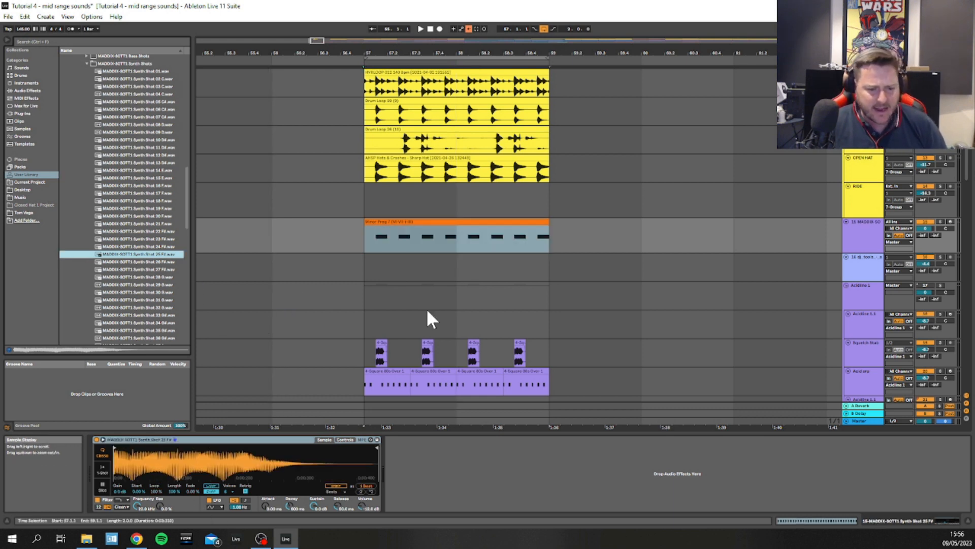
# - Lower the Simpler track's volume and play its MIDI clip soloed from bar 57
pyautogui.moveTo(925, 228)
pyautogui.mouseDown()
pyautogui.moveTo(926, 241)
pyautogui.moveTo(925, 230)
pyautogui.mouseUp()
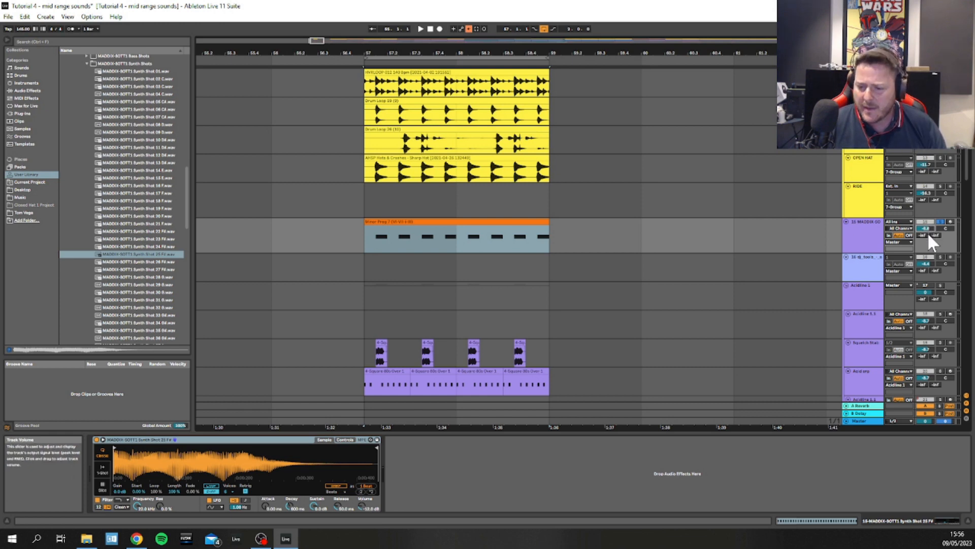
pyautogui.scroll(5, 875, 195)
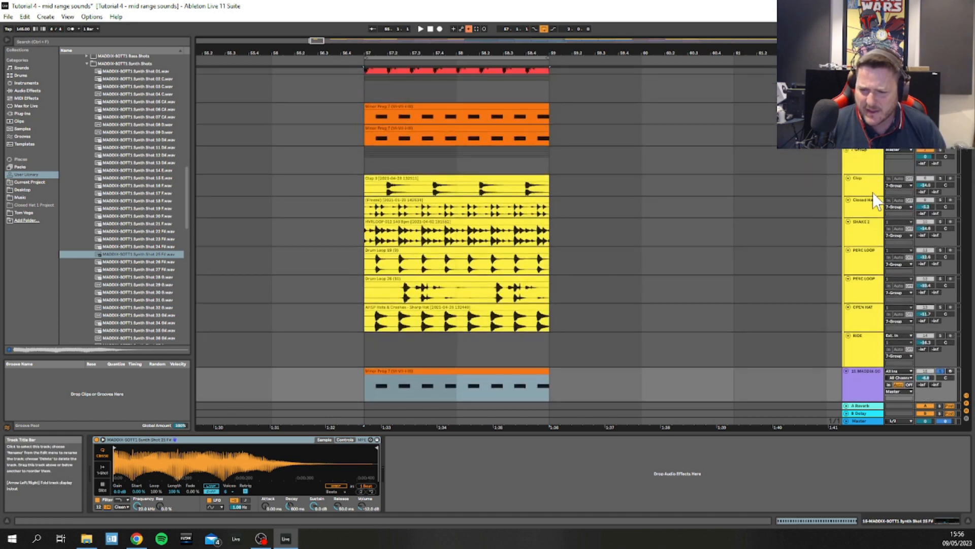
pyautogui.scroll(-2, 876, 201)
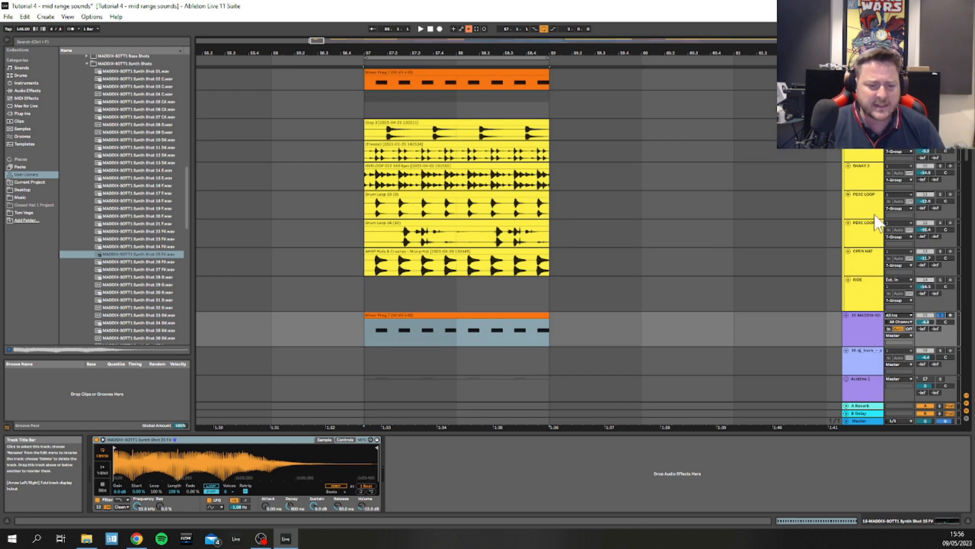
pyautogui.scroll(3, 855, 326)
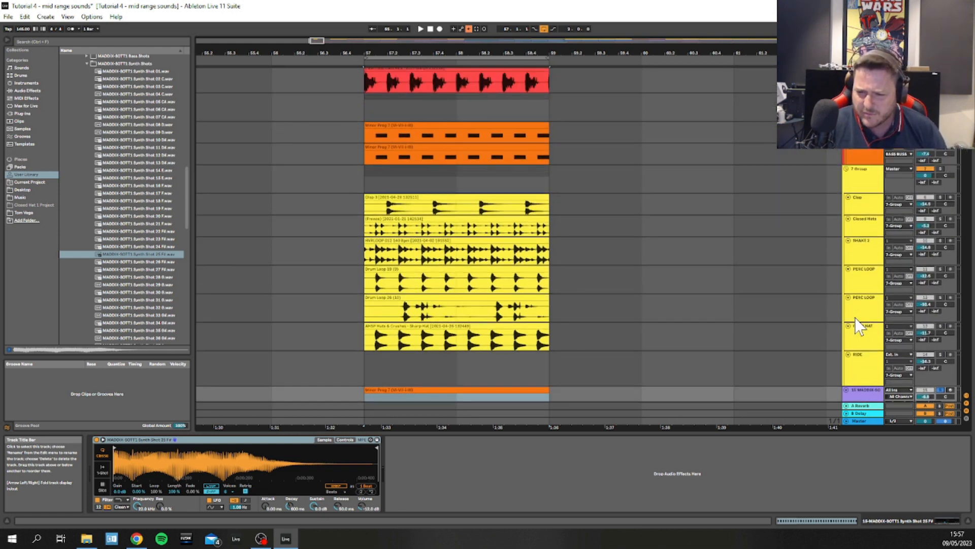
pyautogui.scroll(-2, 855, 320)
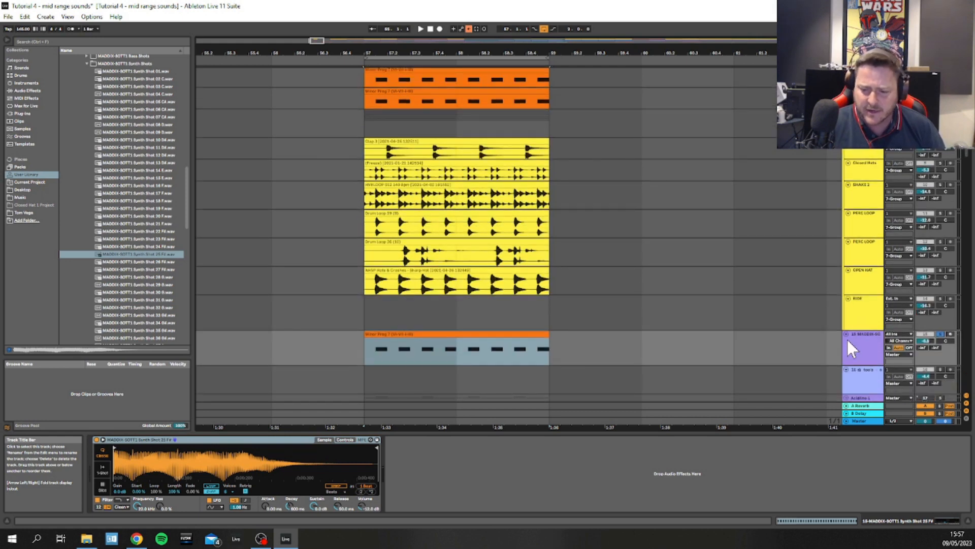
pyautogui.scroll(-1, 846, 338)
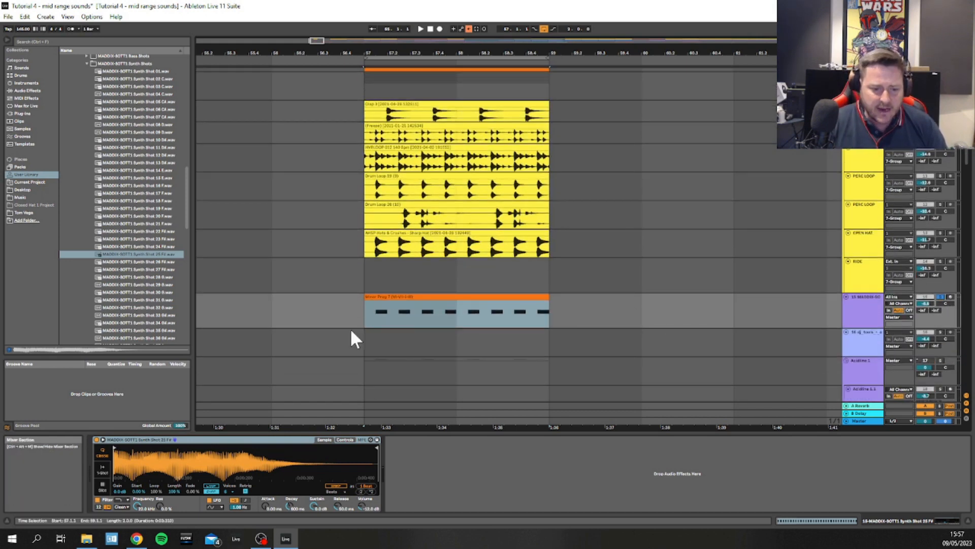
pyautogui.click(361, 318)
pyautogui.press('space')
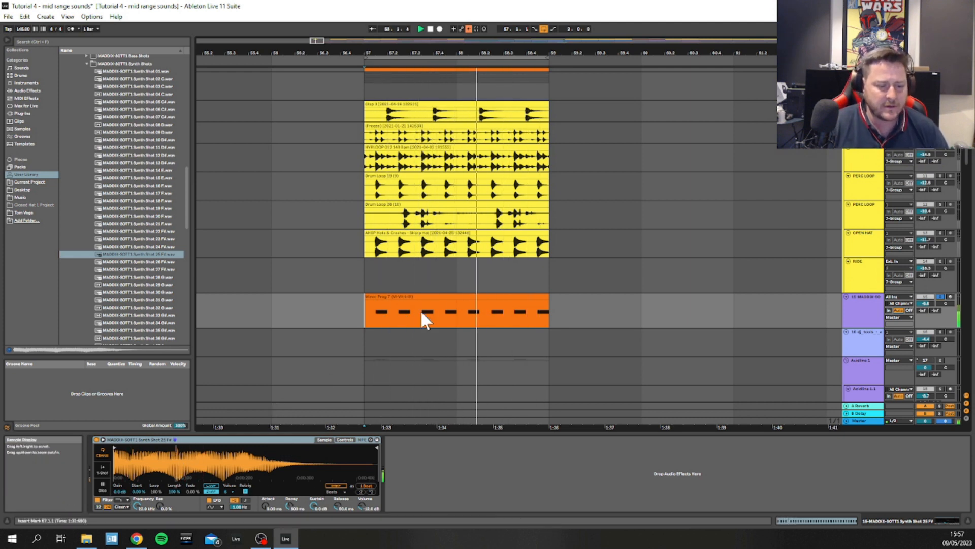
# - Open the Simpler track's MIDI clip in the note editor and set its fixed grid to 1/16
pyautogui.click(386, 294)
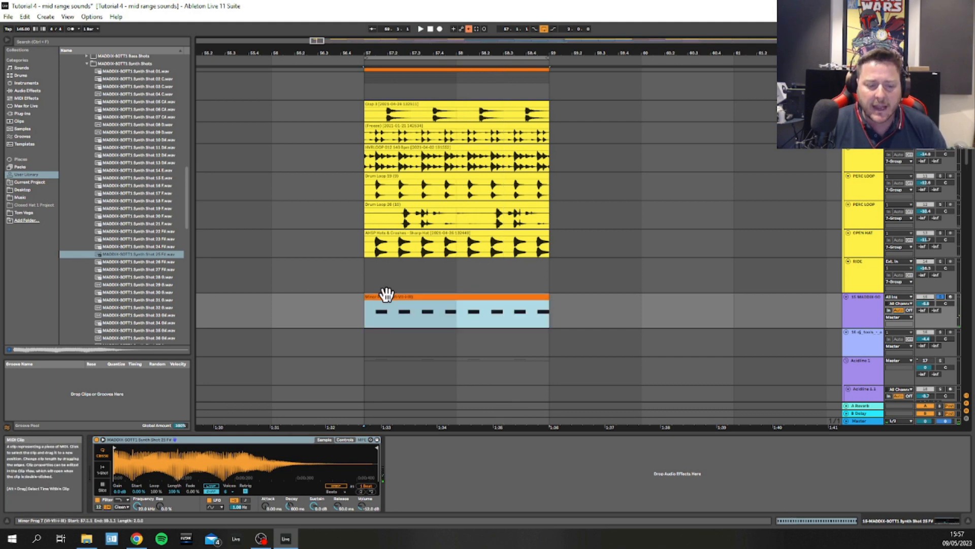
pyautogui.doubleClick(386, 295)
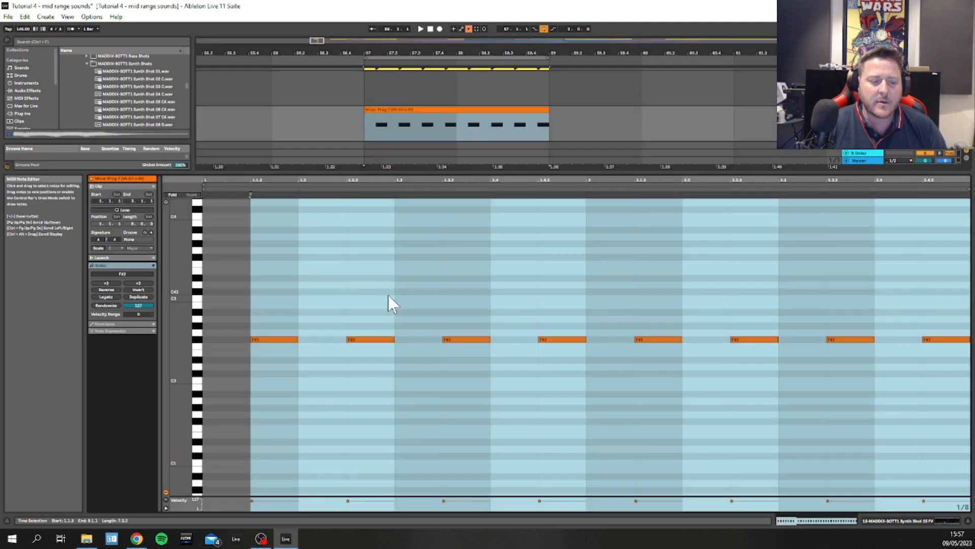
pyautogui.rightClick(306, 309)
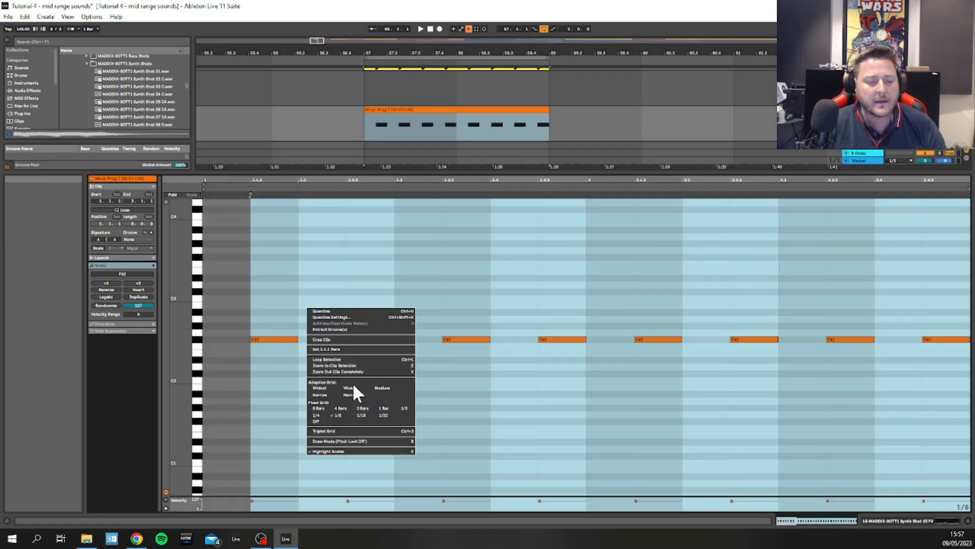
pyautogui.click(358, 414)
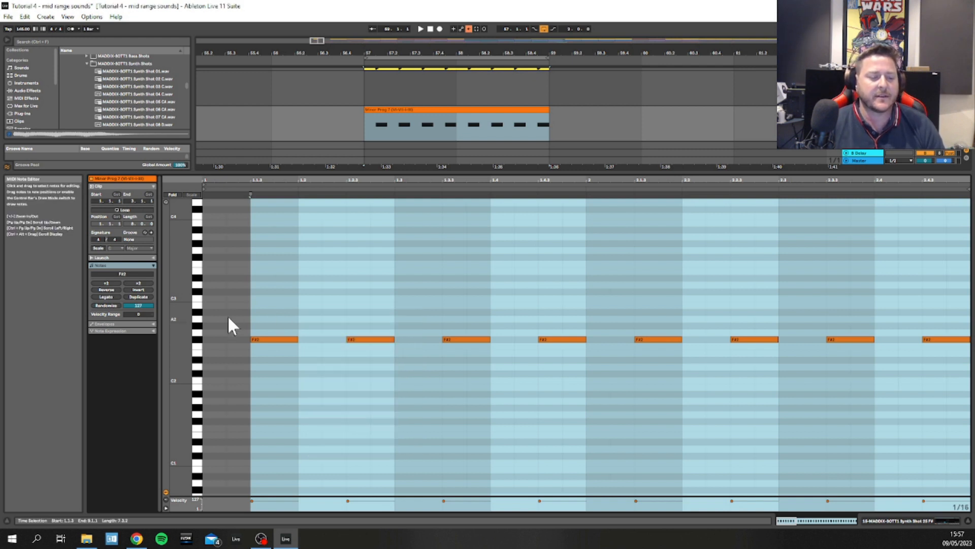
# - Shorten all F#2 notes in the clip to one sixteenth and listen to the result
pyautogui.moveTo(209, 312); pyautogui.dragTo(720, 395)
pyautogui.hotkey('ctrl', 'a')
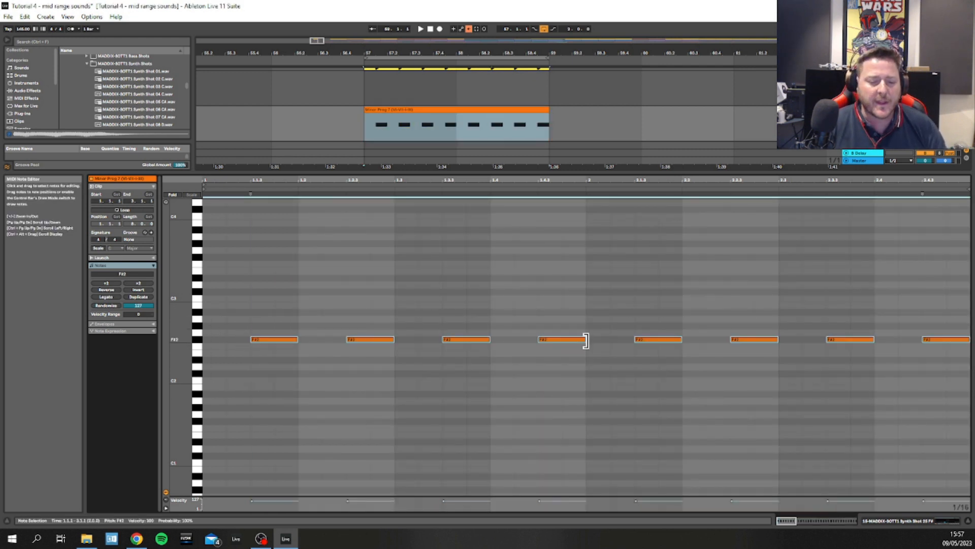
pyautogui.hotkey('ctrl', 'l')
pyautogui.moveTo(585, 340); pyautogui.dragTo(562, 339)
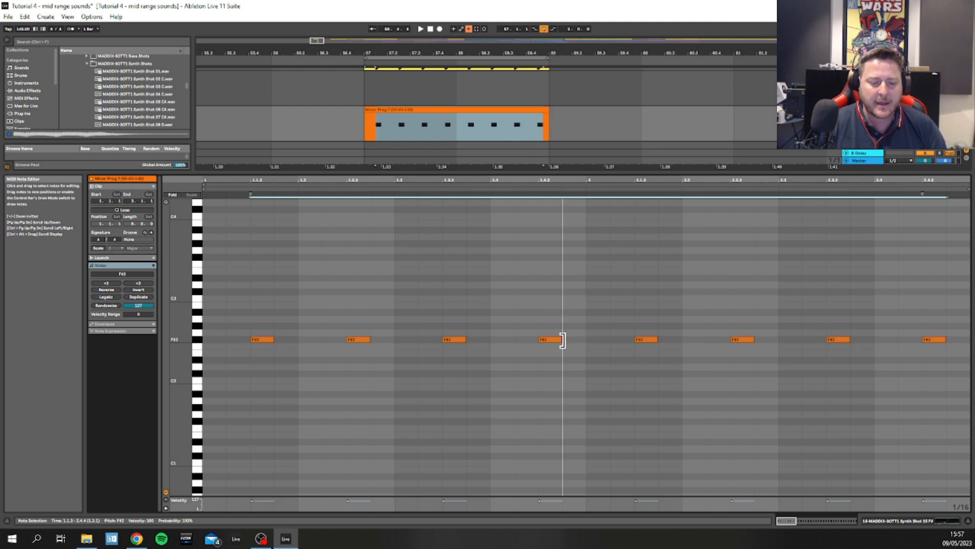
pyautogui.press('space')
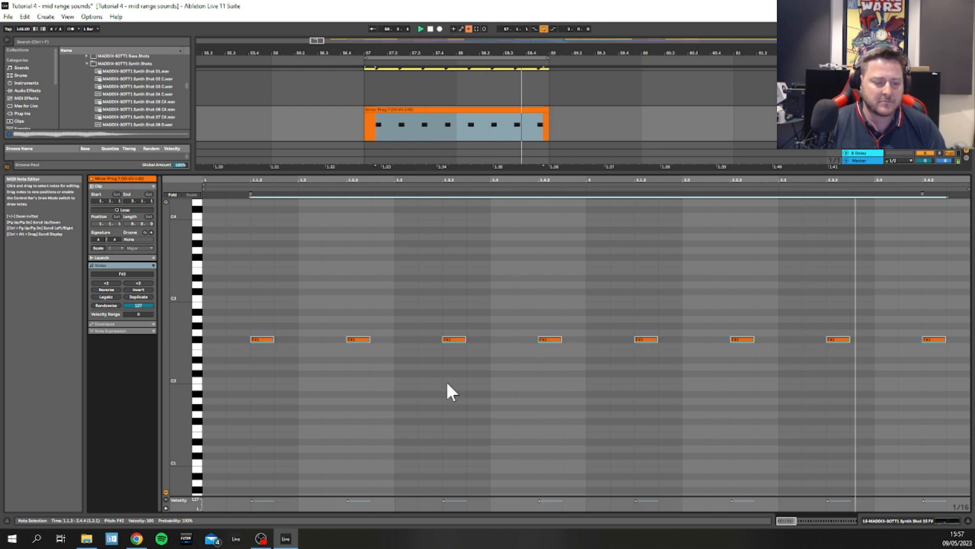
pyautogui.press('space')
# - Unsolo the Simpler track and raise its volume while playing the full mix from bar 57
pyautogui.hotkey('shift', 'Tab')
pyautogui.scroll(5, 629, 185)
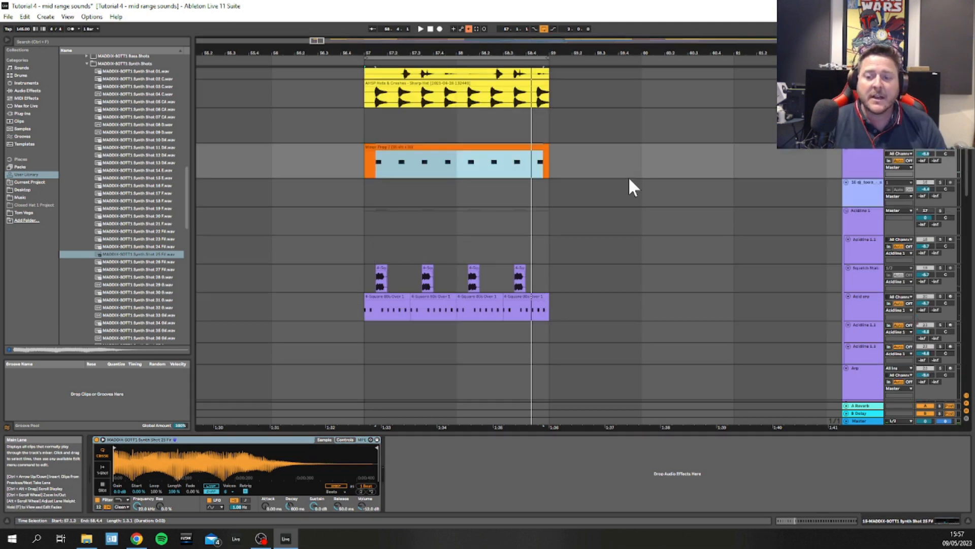
pyautogui.click(942, 222)
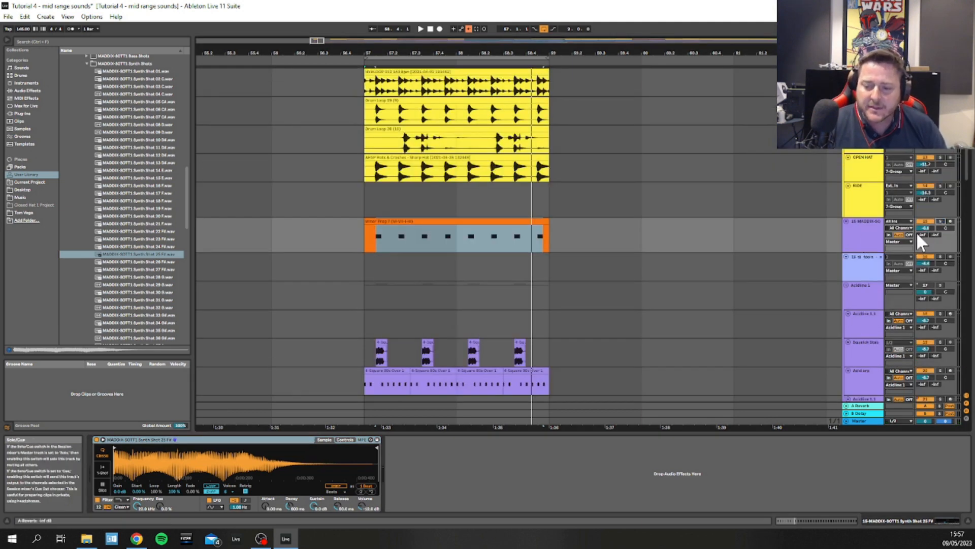
pyautogui.click(360, 209)
pyautogui.press('space')
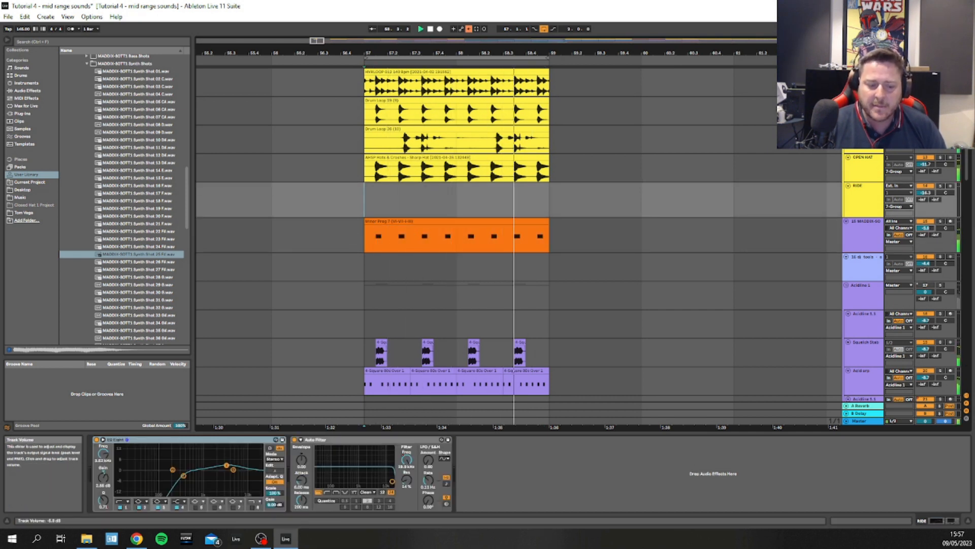
pyautogui.click(847, 233)
pyautogui.moveTo(923, 229); pyautogui.dragTo(923, 225)
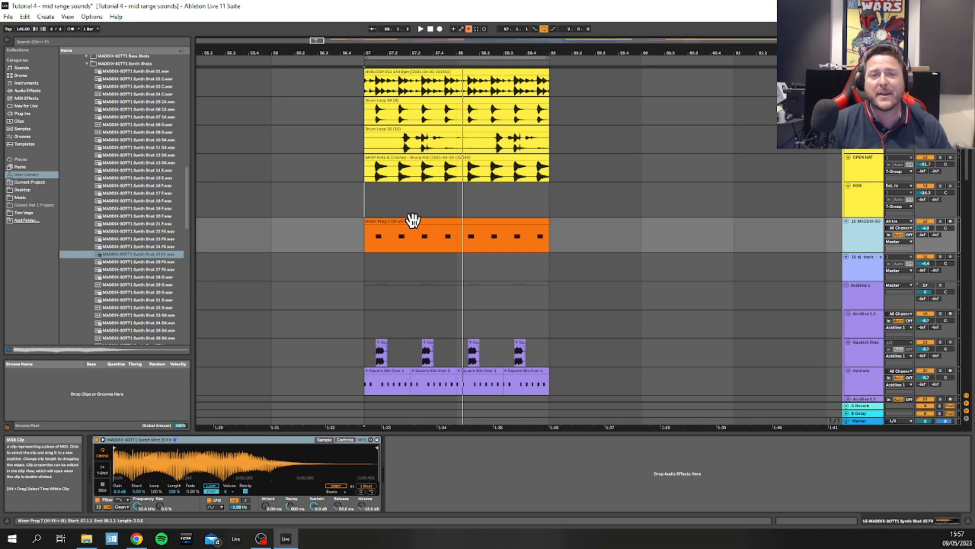
# - Check the note positions in the clip and shorten the arrangement loop to one bar, from bar 57 to 58
pyautogui.doubleClick(414, 221)
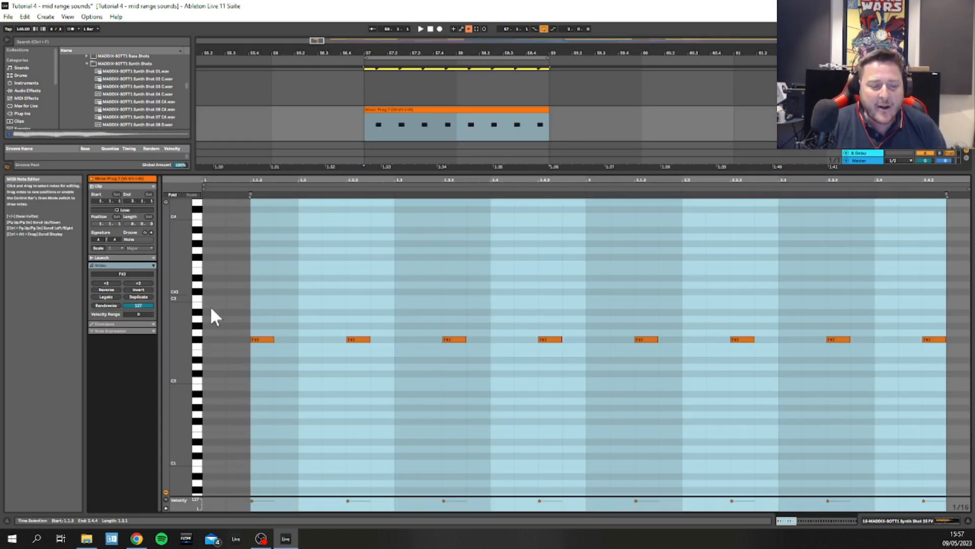
pyautogui.click(315, 327)
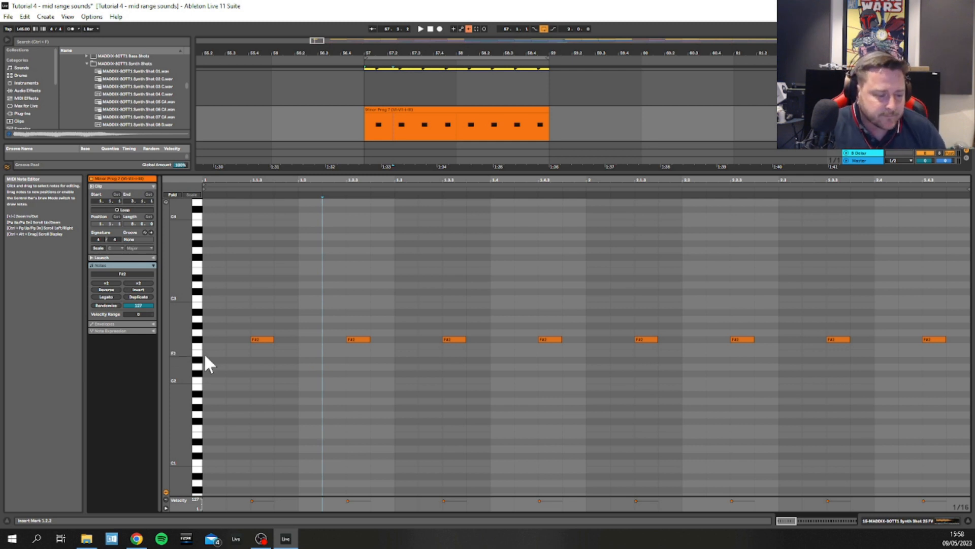
pyautogui.click(273, 312)
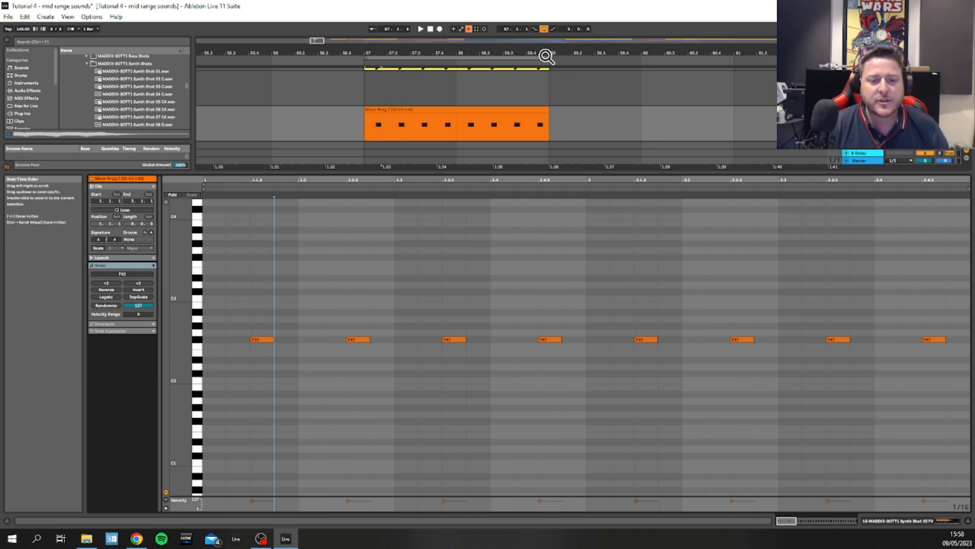
pyautogui.moveTo(546, 58); pyautogui.dragTo(456, 58)
pyautogui.click(364, 87)
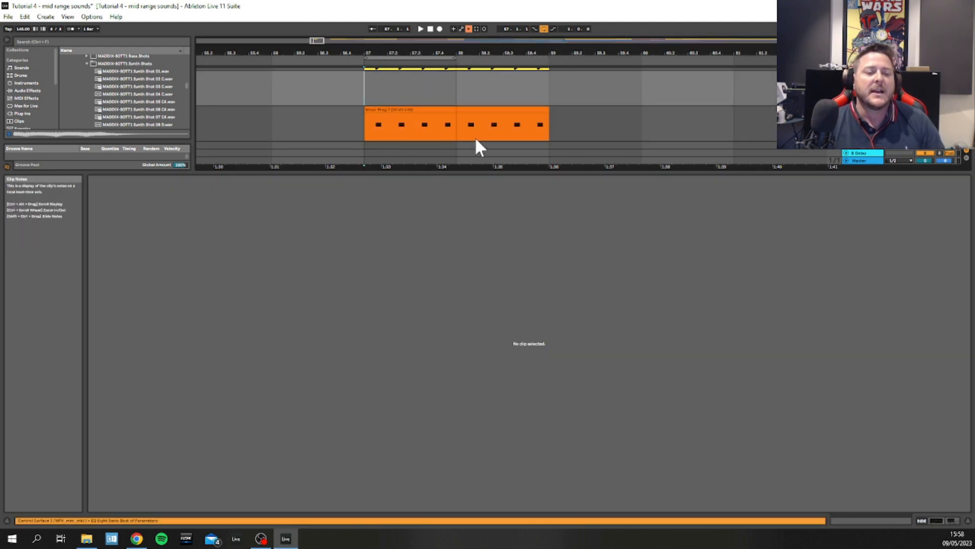
pyautogui.hotkey('shift', 'Tab')
pyautogui.scroll(1, 380, 170)
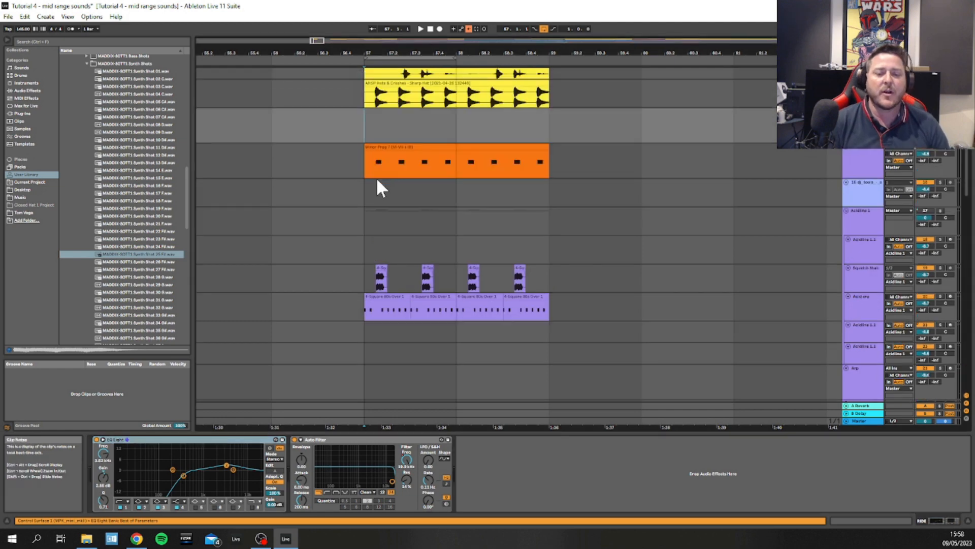
# - With the loop playing, add a sixteenth F#2 note at the clip's start and move the following note to 1.1.4
pyautogui.click(384, 145)
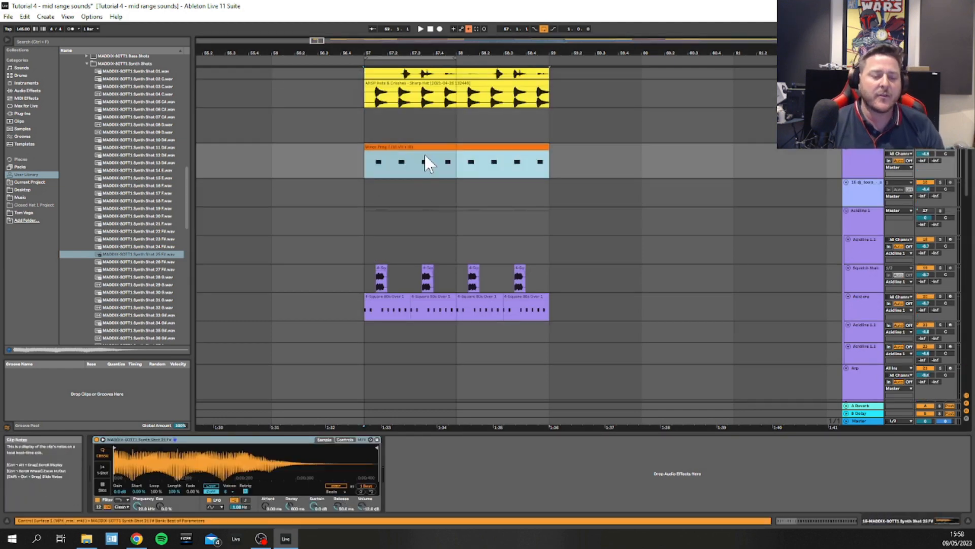
pyautogui.doubleClick(379, 147)
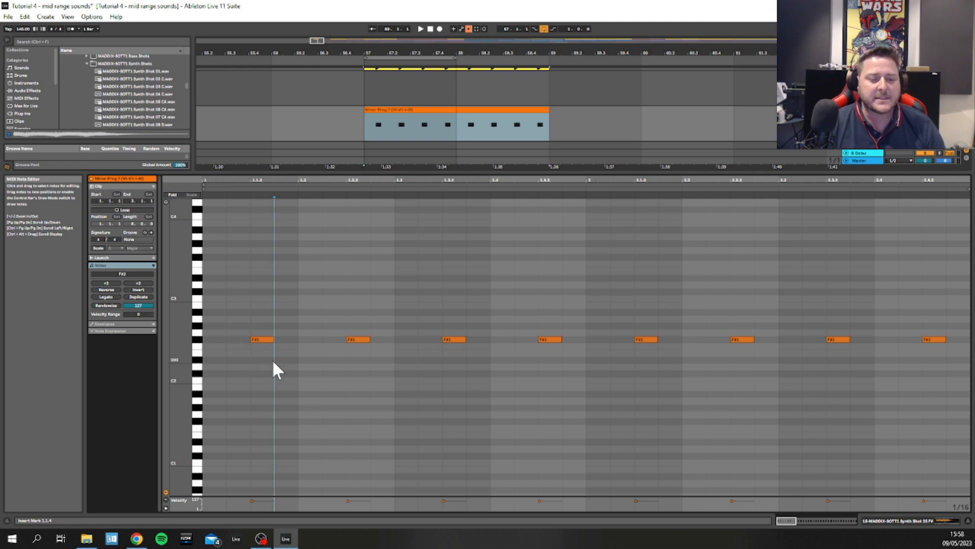
pyautogui.press('space')
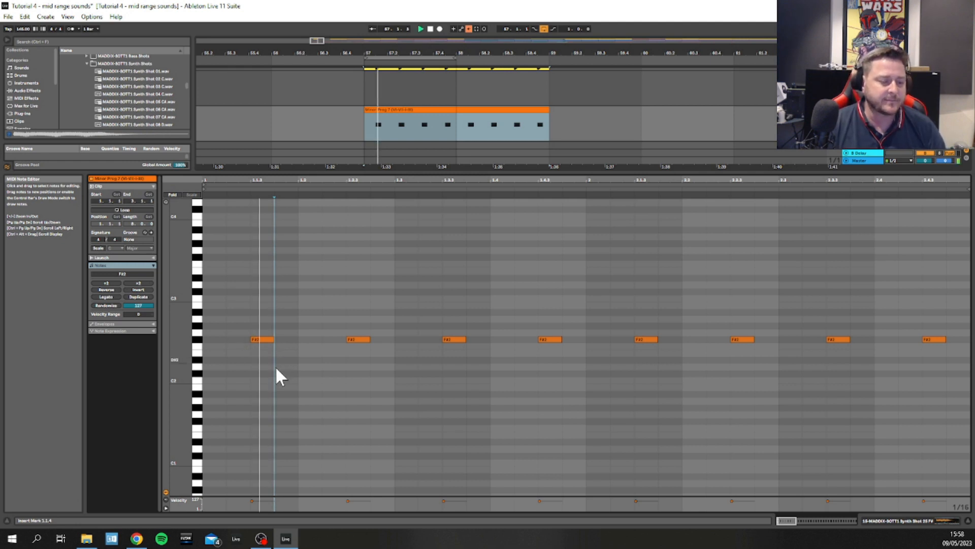
pyautogui.doubleClick(211, 340)
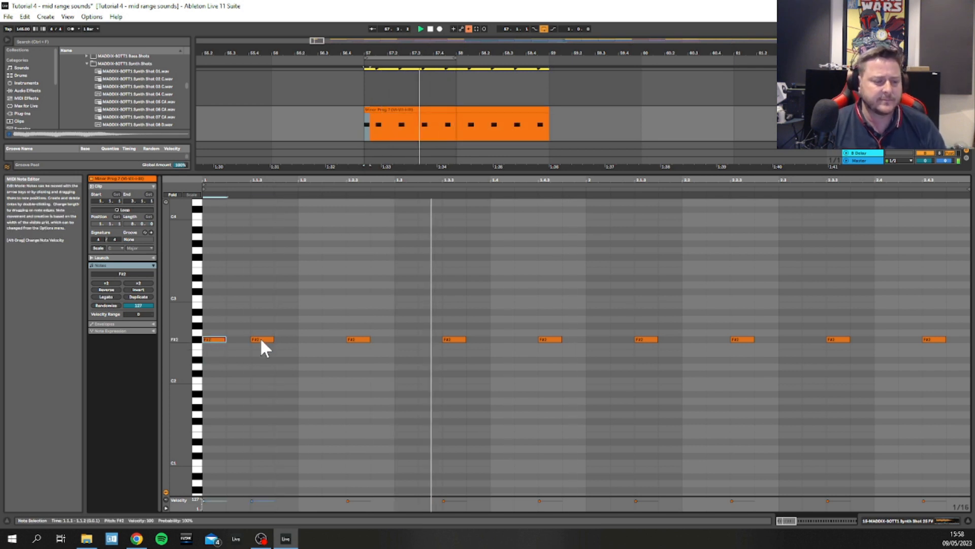
pyautogui.moveTo(260, 339); pyautogui.dragTo(294, 340)
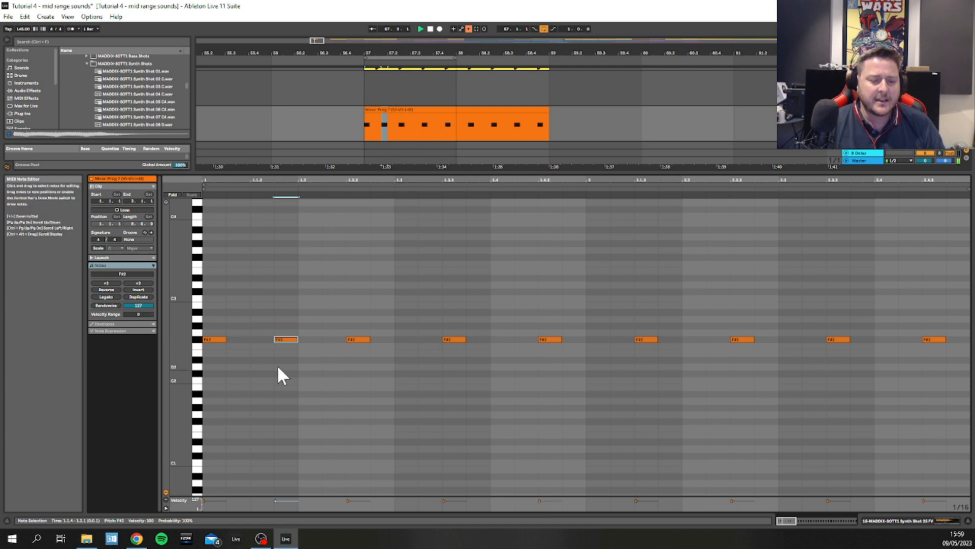
# - Raise the F#2 note at 1.4.3 by three semitones to A2 and play the loop
pyautogui.click(545, 339)
pyautogui.press('space')
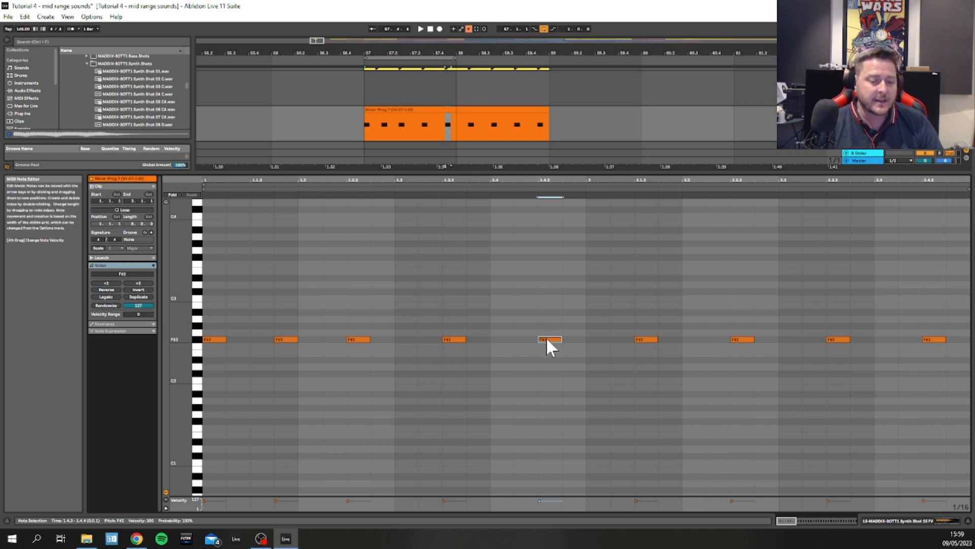
pyautogui.press('Up')
pyautogui.press('Up')
pyautogui.press('Up')
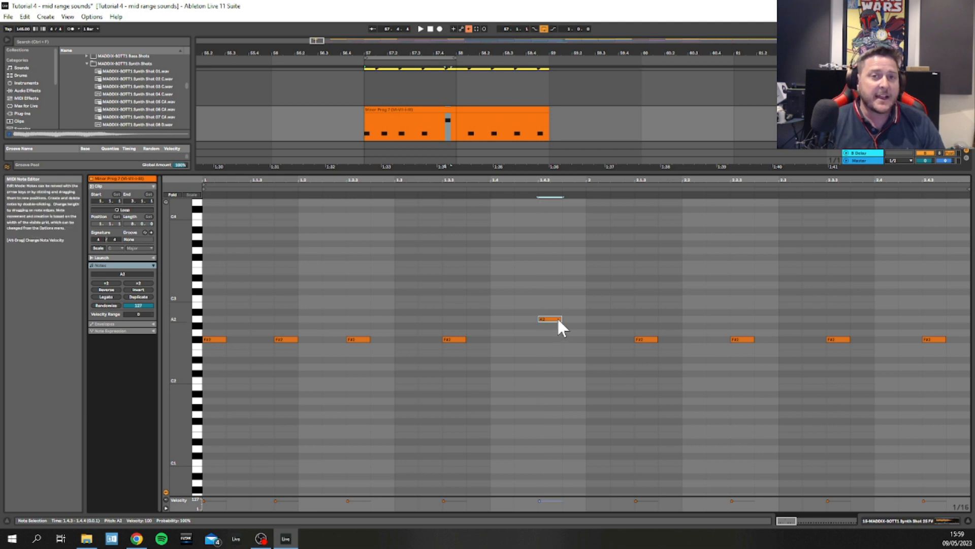
pyautogui.press('space')
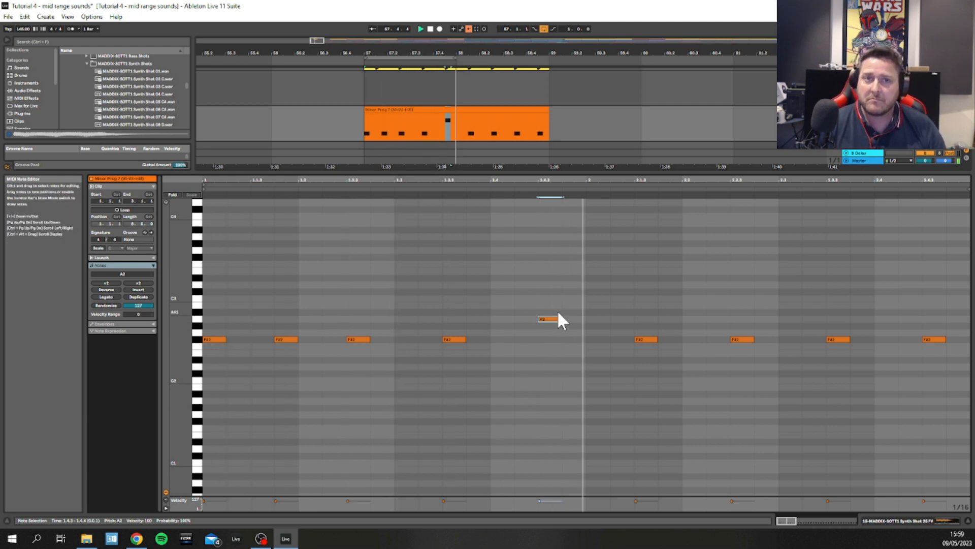
# - Try the raised note at G#2, return it to A2 and quantize it back onto the grid
pyautogui.moveTo(546, 319); pyautogui.dragTo(547, 327)
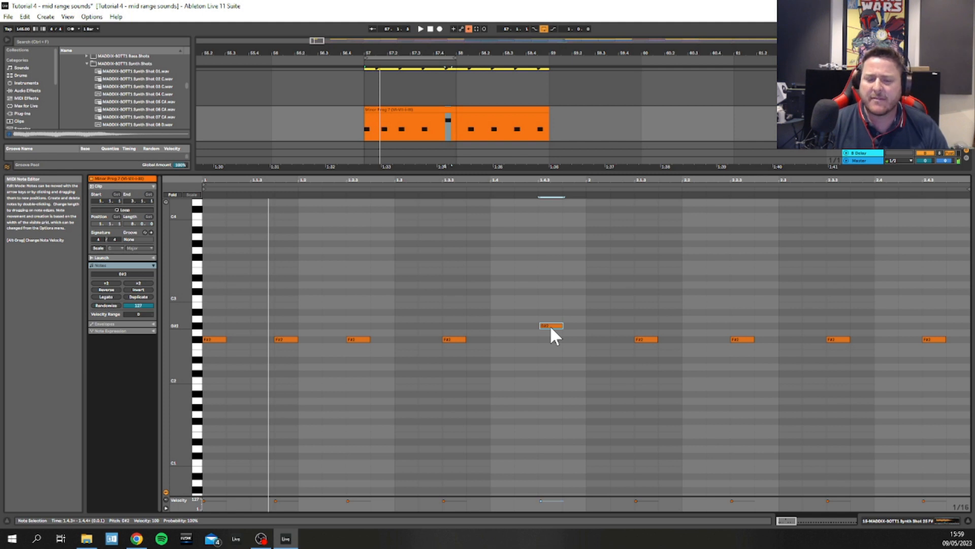
pyautogui.press('Up')
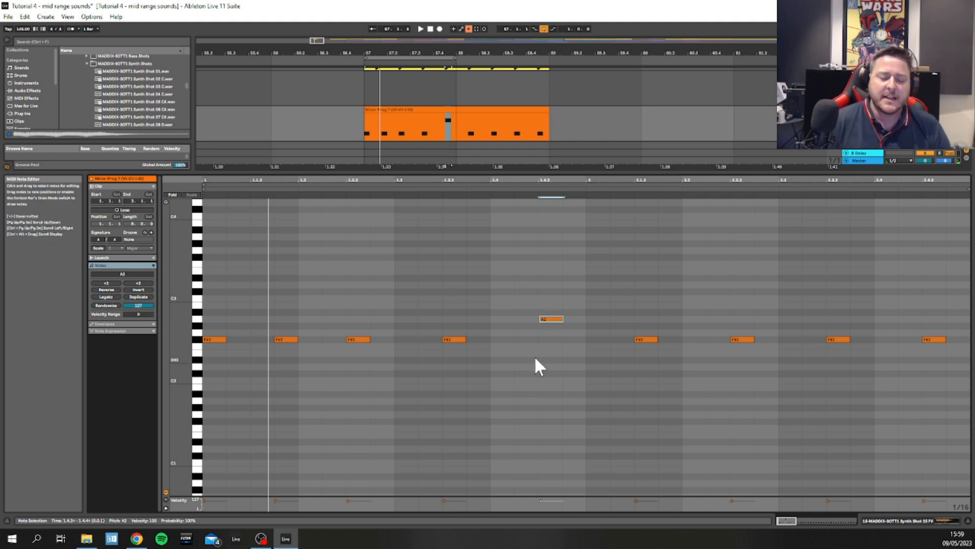
pyautogui.click(548, 320)
pyautogui.hotkey('ctrl', 'u')
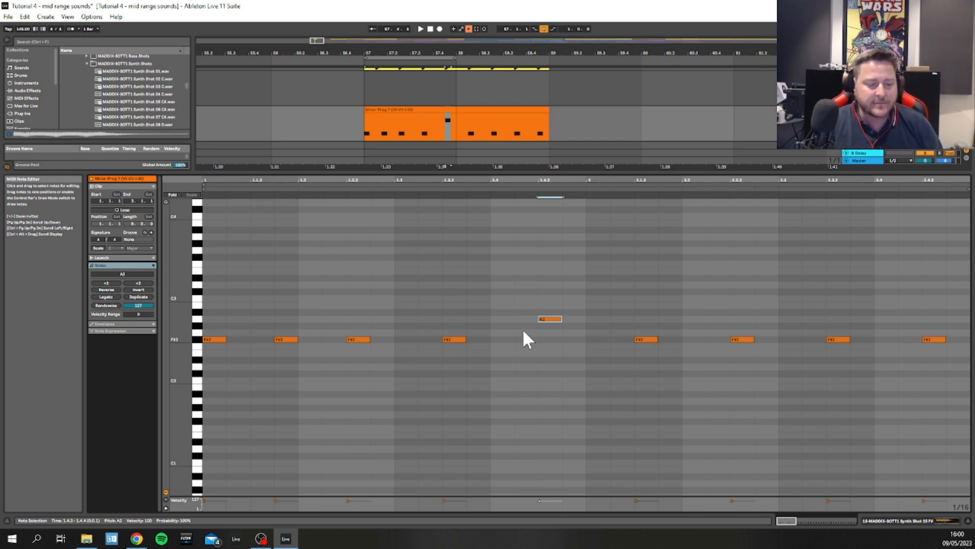
# - With the loop playing, add a sixteenth F#2 note at 1.4.1 before the A2 note
pyautogui.press('space')
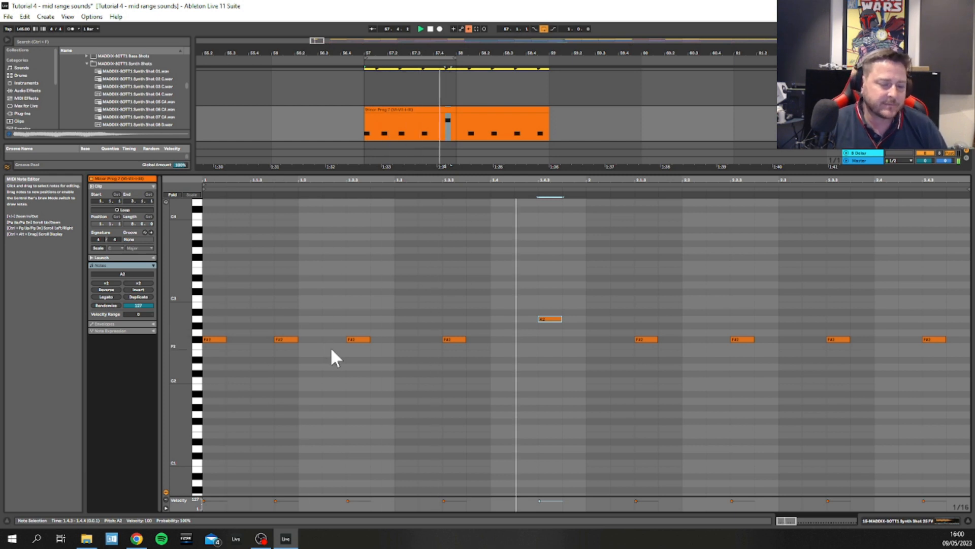
pyautogui.doubleClick(501, 340)
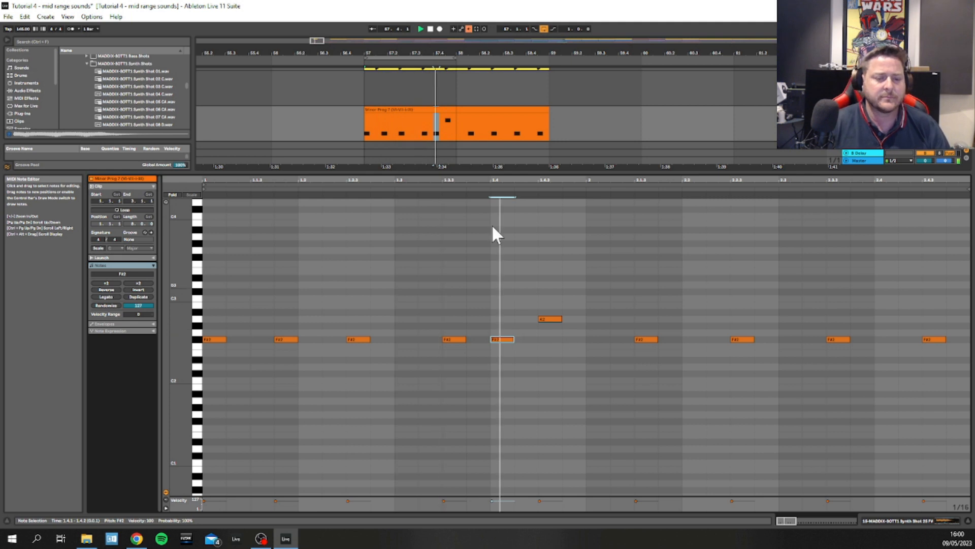
pyautogui.click(428, 109)
pyautogui.press('space')
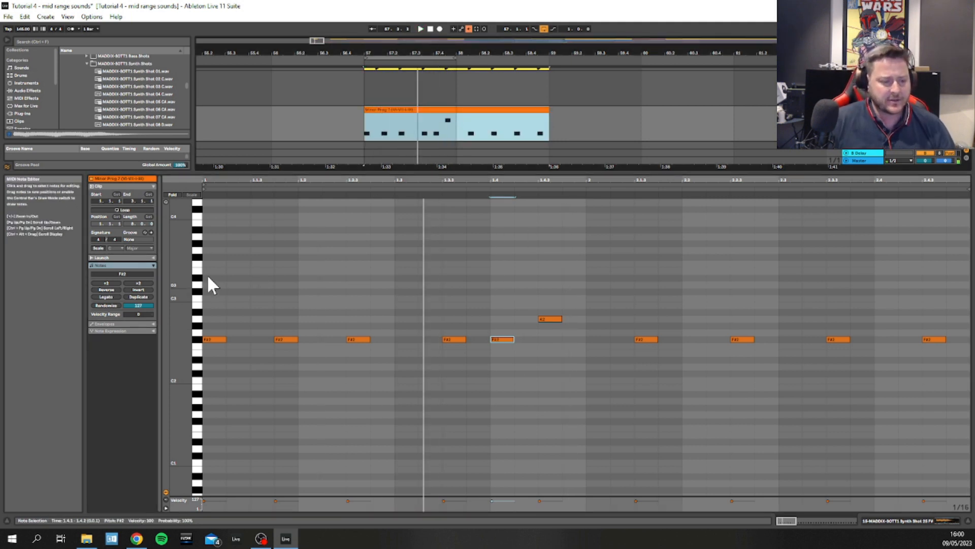
# - Try duplicating the first bar's notes over the second bar's existing notes, and undo the duplication
pyautogui.moveTo(208, 274); pyautogui.dragTo(584, 433)
pyautogui.hotkey('ctrl', 'd')
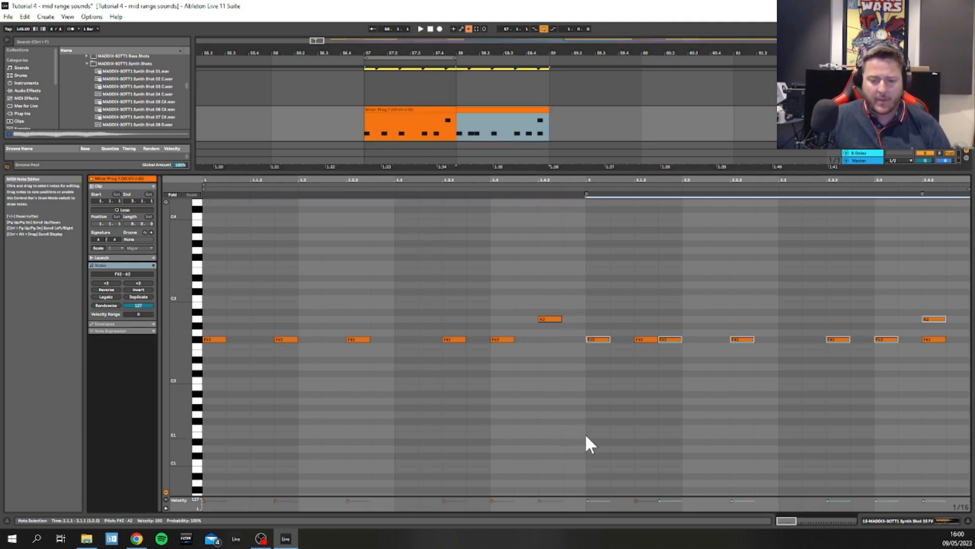
pyautogui.hotkey('ctrl', 'z')
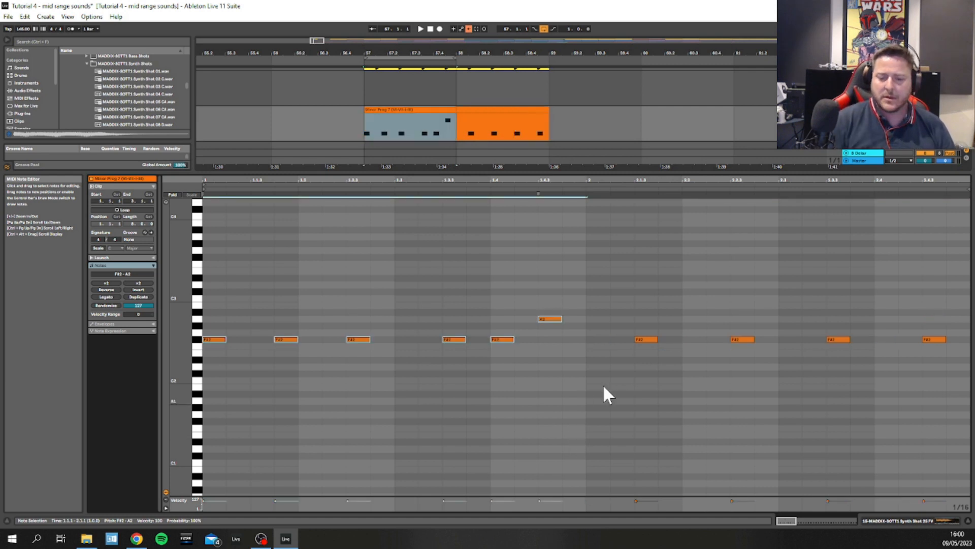
# - Delete the second bar's notes and duplicate the first bar's pattern into that bar
pyautogui.moveTo(614, 307); pyautogui.dragTo(953, 378)
pyautogui.press('Delete')
pyautogui.moveTo(586, 295); pyautogui.dragTo(203, 413)
pyautogui.hotkey('ctrl', 'd')
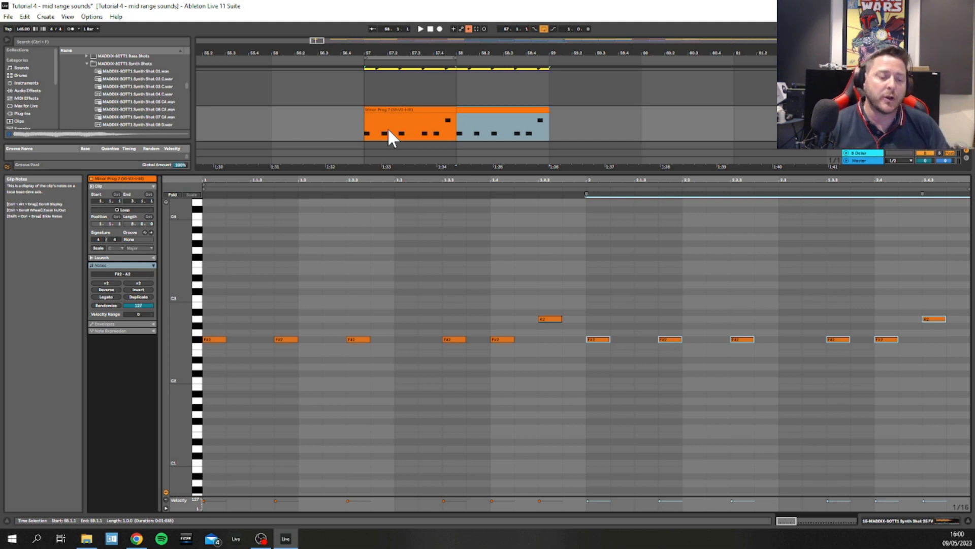
# - During playback, extend the arrangement loop to two bars, from bar 57 to 59
pyautogui.press('space')
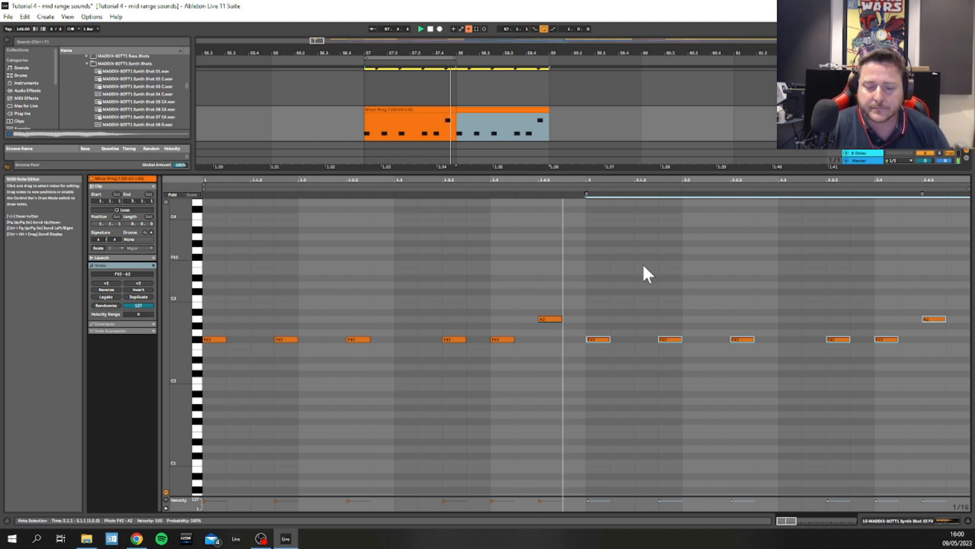
pyautogui.moveTo(456, 58); pyautogui.dragTo(548, 57)
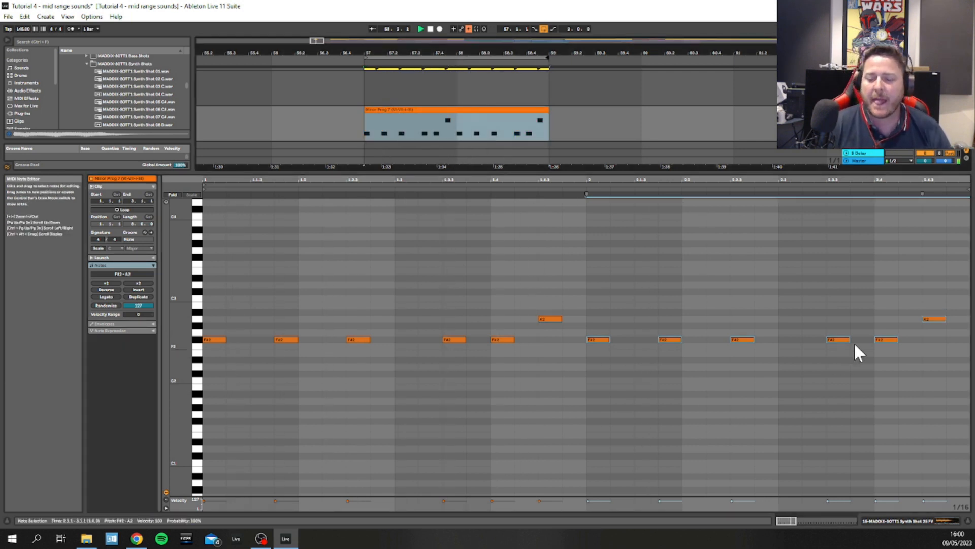
pyautogui.press('space')
# - Raise the second bar's F#2 note at 2.3.3 to A2 and listen to the two-bar pattern
pyautogui.click(834, 341)
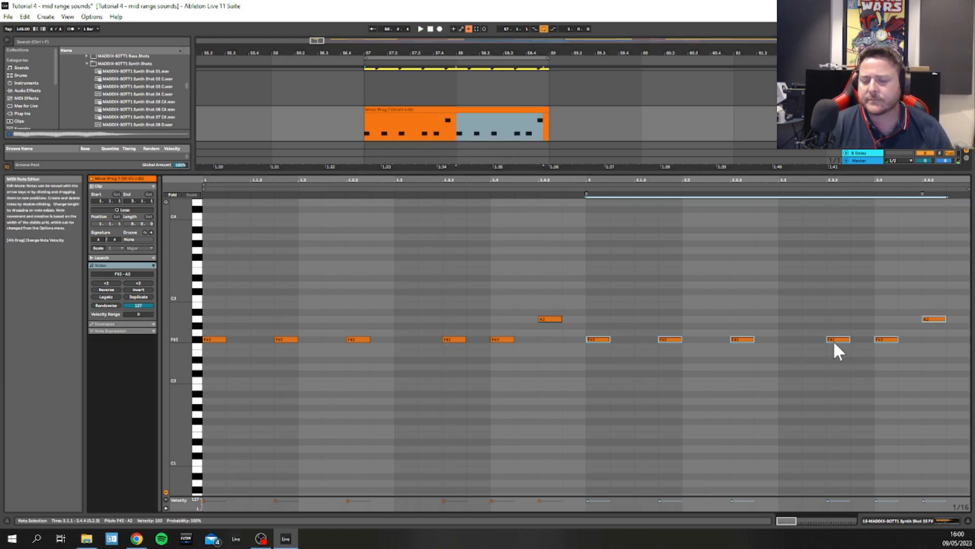
pyautogui.click(834, 342)
pyautogui.moveTo(835, 339); pyautogui.dragTo(833, 314)
pyautogui.press('space')
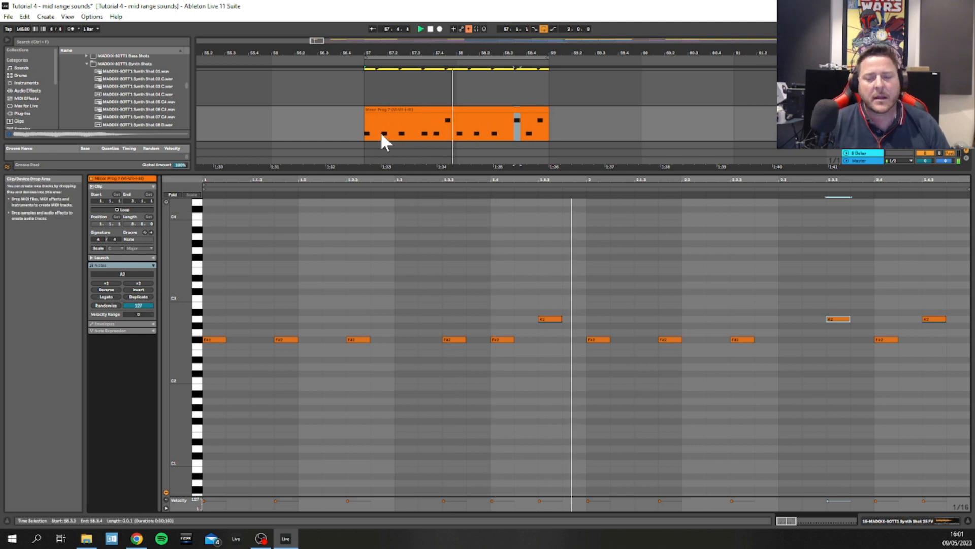
pyautogui.click(928, 319)
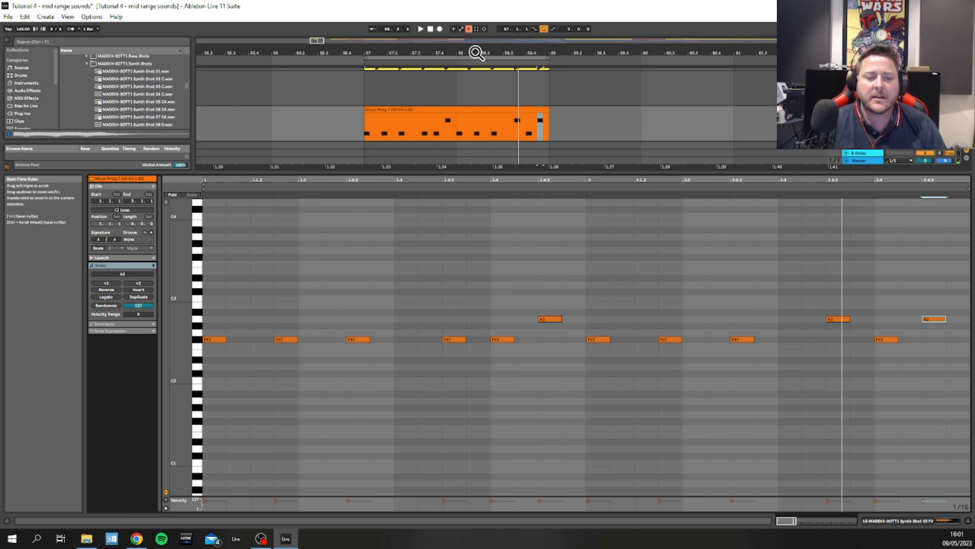
# - Duplicate the two-bar section from bar 57 to 59 across all tracks in the arrangement
pyautogui.moveTo(476, 52); pyautogui.dragTo(402, 29)
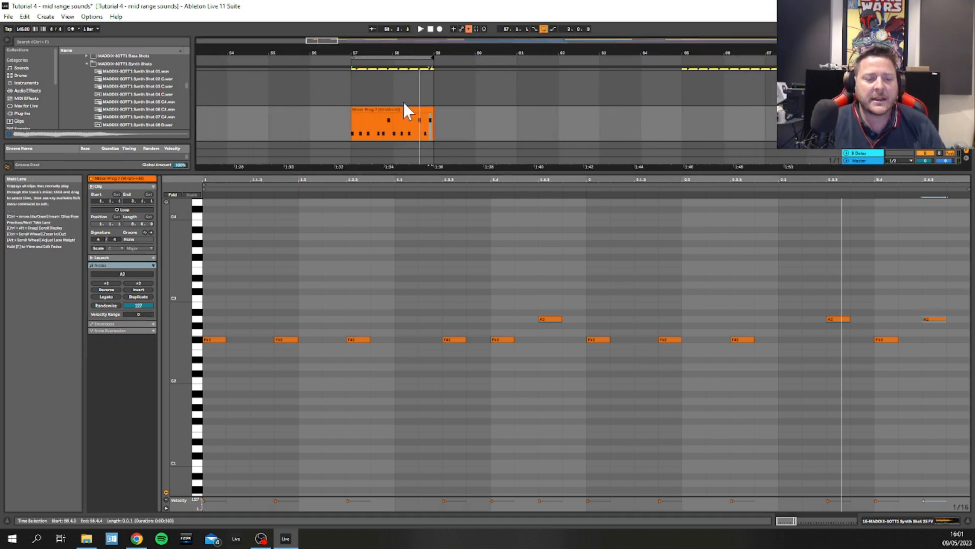
pyautogui.click(384, 59)
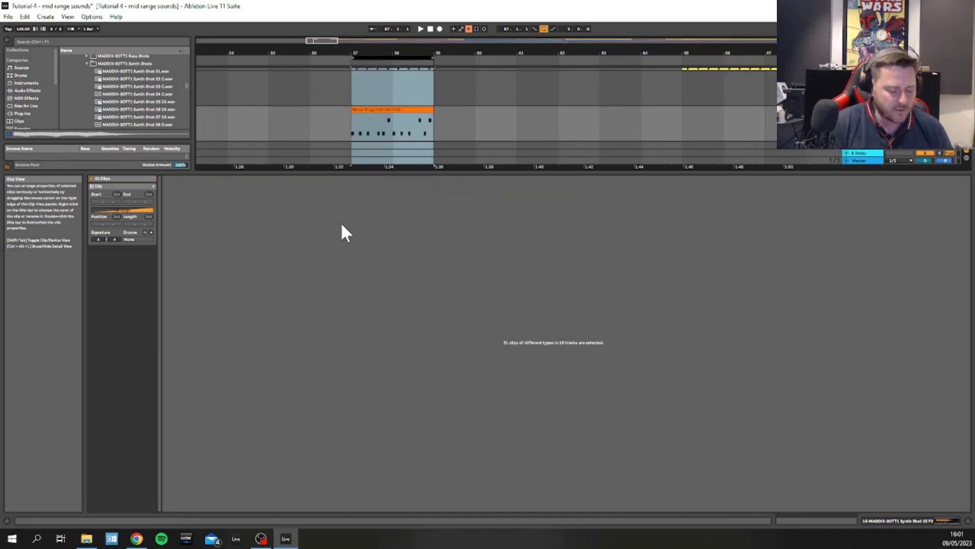
pyautogui.hotkey('shift', 'Tab')
pyautogui.scroll(3, 387, 149)
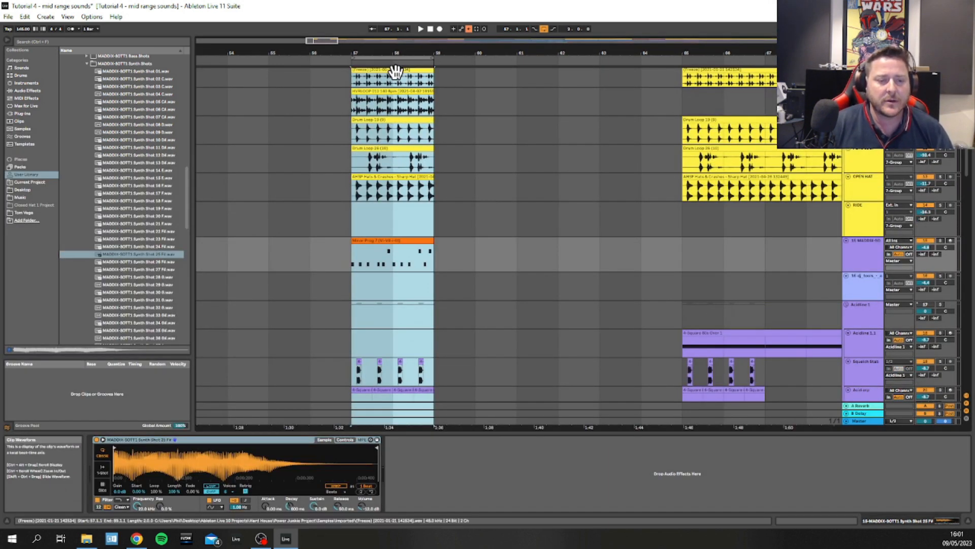
pyautogui.moveTo(392, 45); pyautogui.dragTo(442, 53)
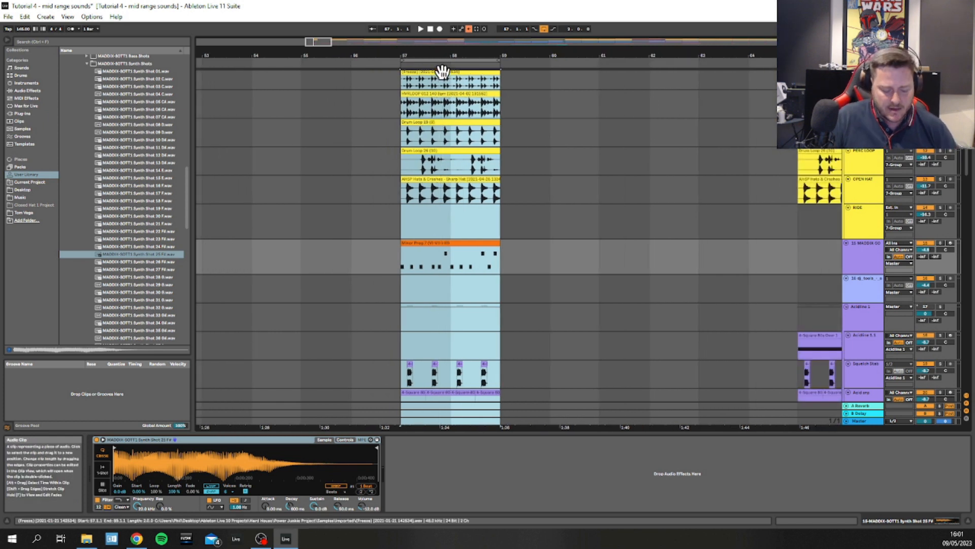
pyautogui.hotkey('ctrl', 'd')
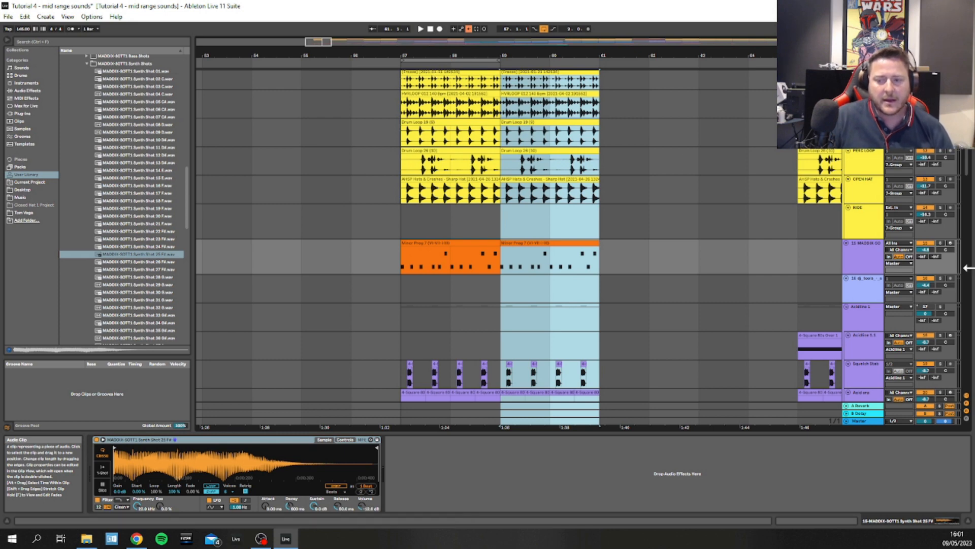
# - Clear the material between bars 65 and 70 on the tracks from the shaker down to the acid arp
pyautogui.scroll(5, 442, 71)
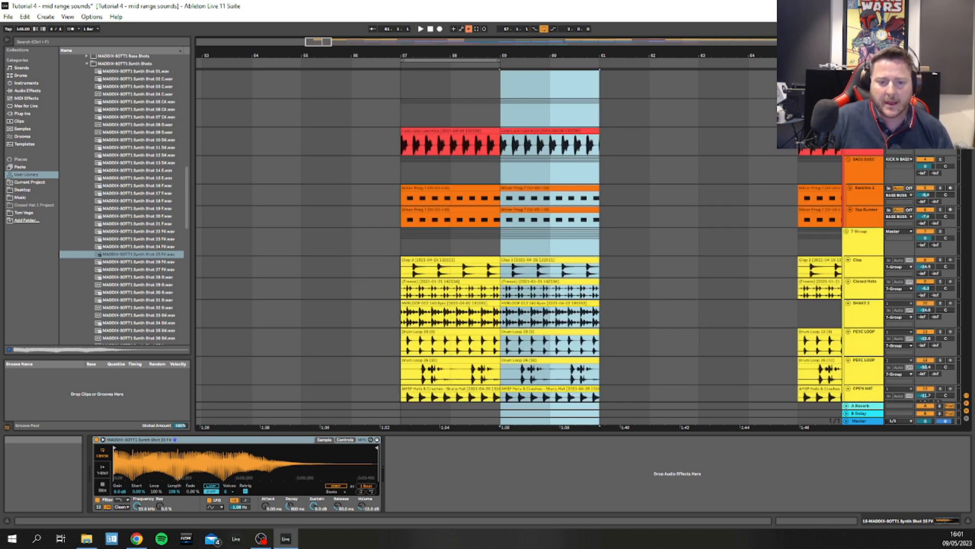
pyautogui.moveTo(969, 104); pyautogui.dragTo(969, 146)
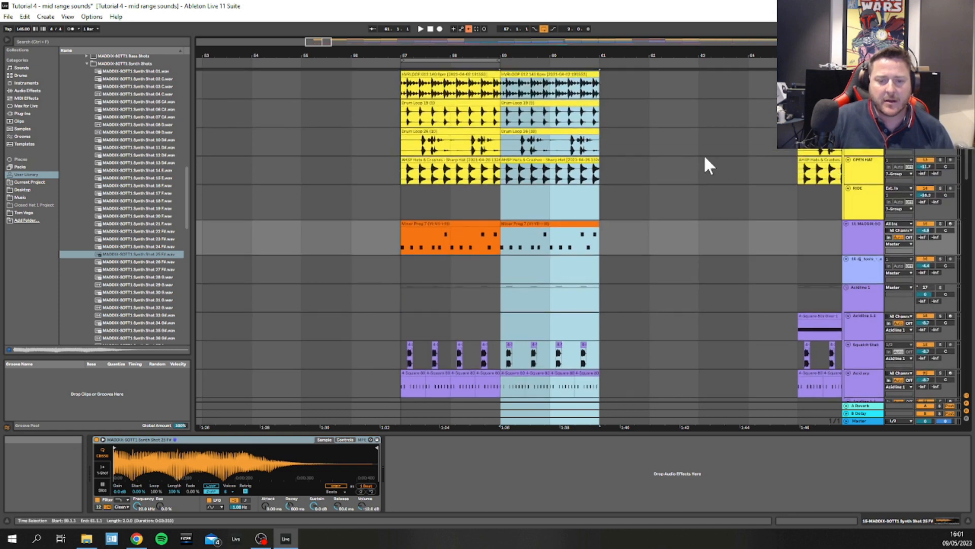
pyautogui.click(439, 60)
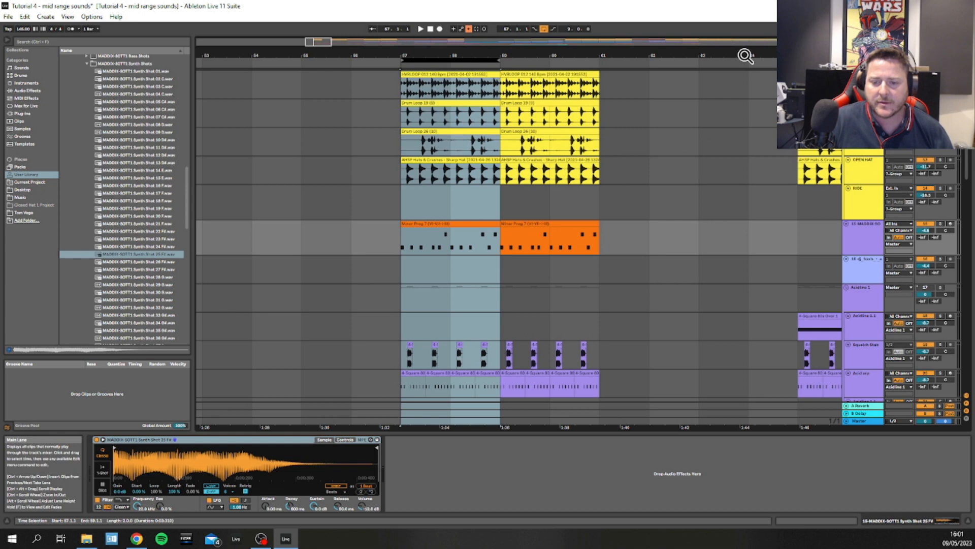
pyautogui.moveTo(744, 55); pyautogui.dragTo(721, 388)
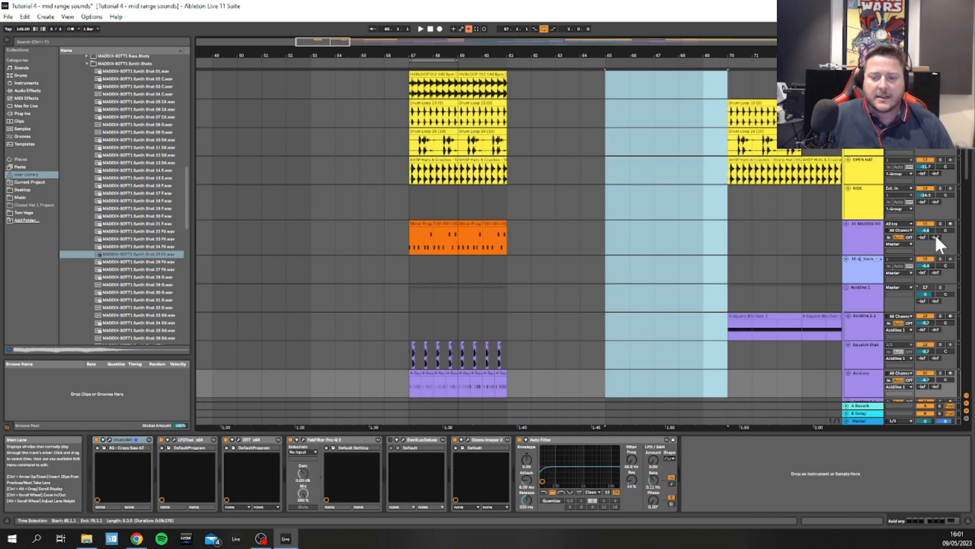
# - Clear the kick, bass, clap and closed hat material between bars 65 and 69, and check the remaining tracks
pyautogui.scroll(5, 943, 245)
pyautogui.scroll(1, 592, 131)
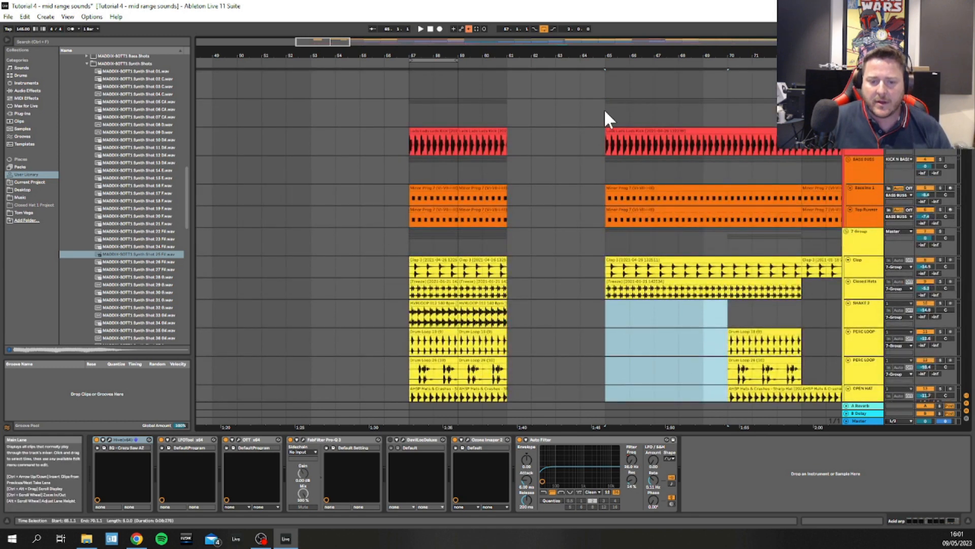
pyautogui.moveTo(604, 109); pyautogui.dragTo(710, 283)
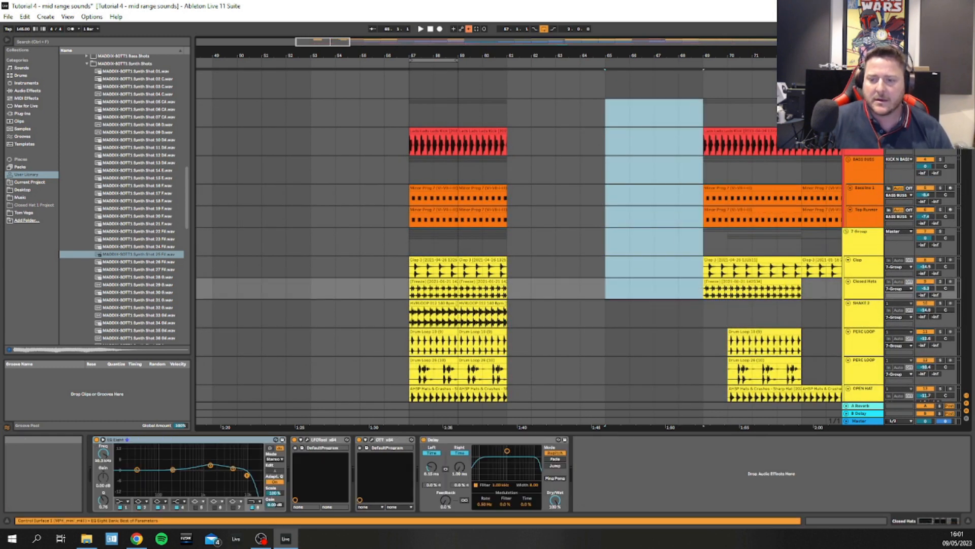
pyautogui.scroll(-8, 710, 283)
pyautogui.scroll(-1, 579, 243)
pyautogui.scroll(2, 579, 243)
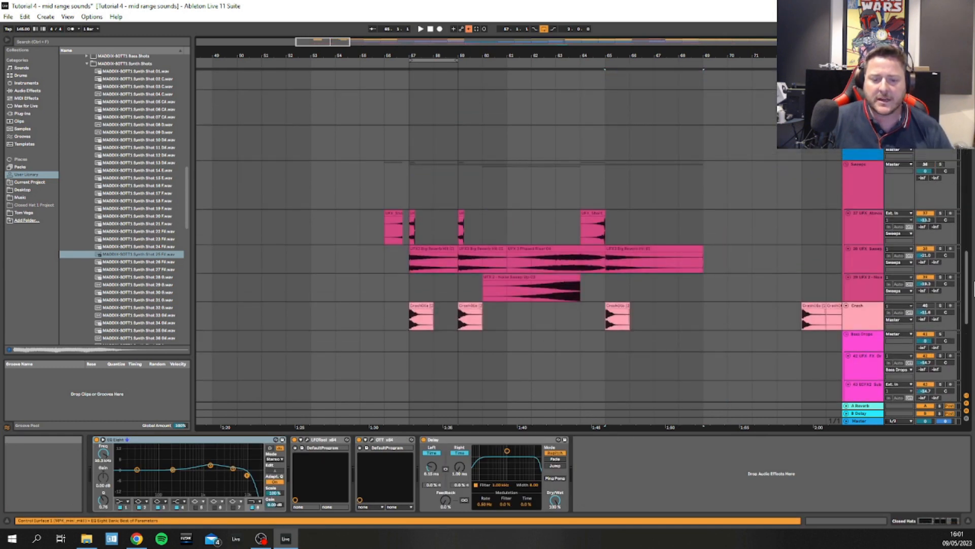
pyautogui.scroll(-2, 579, 243)
pyautogui.scroll(10, 532, 219)
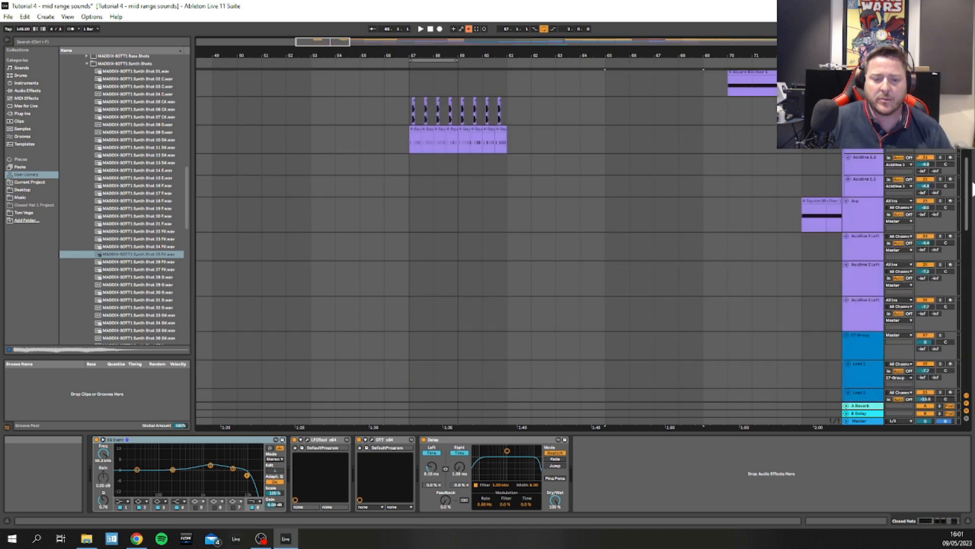
pyautogui.scroll(10, 405, 325)
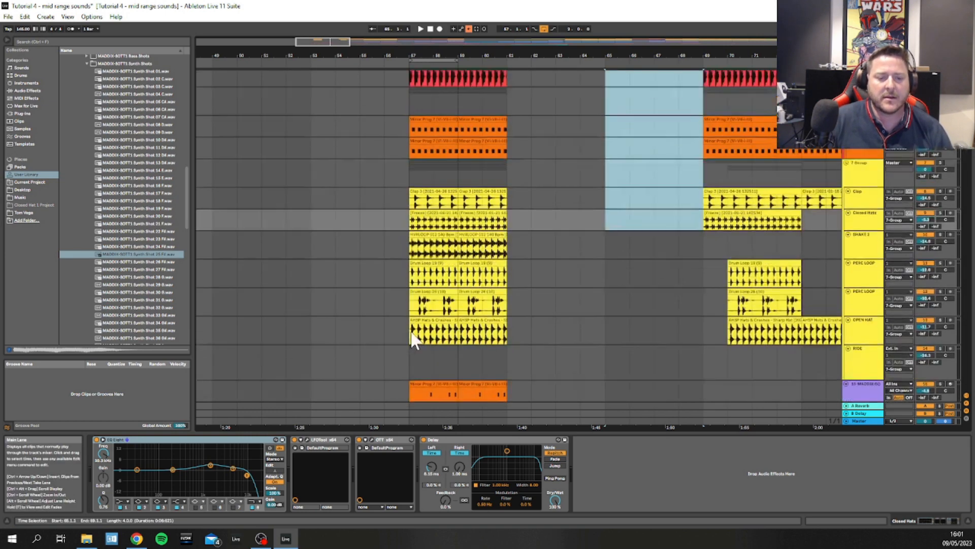
# - Extend the arrangement loop to bar 61 and duplicate the four-bar section across all tracks
pyautogui.click(434, 61)
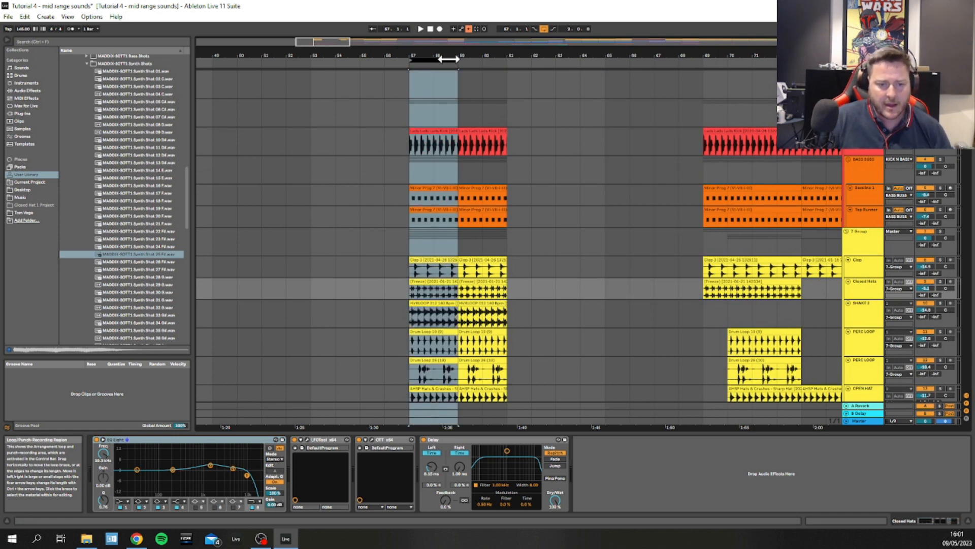
pyautogui.moveTo(457, 61); pyautogui.dragTo(507, 61)
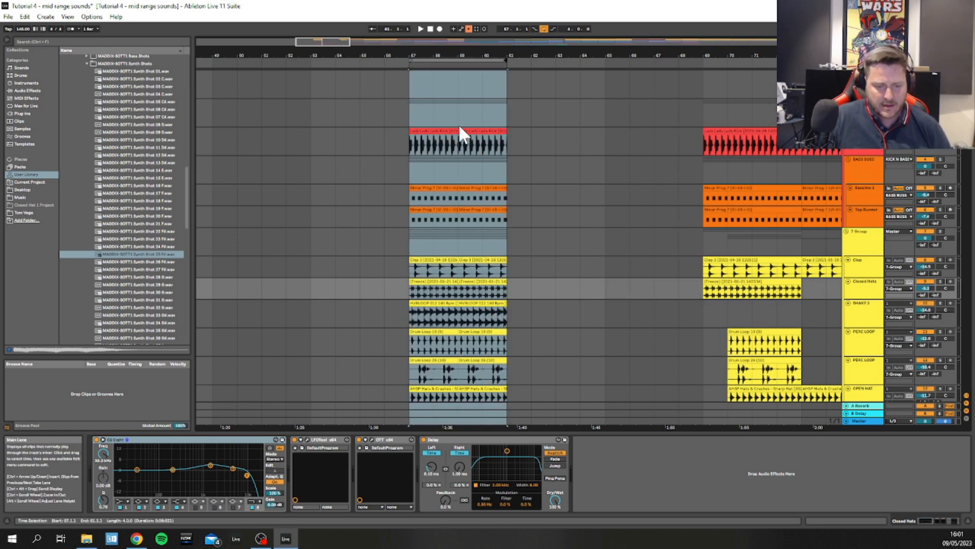
pyautogui.click(436, 61)
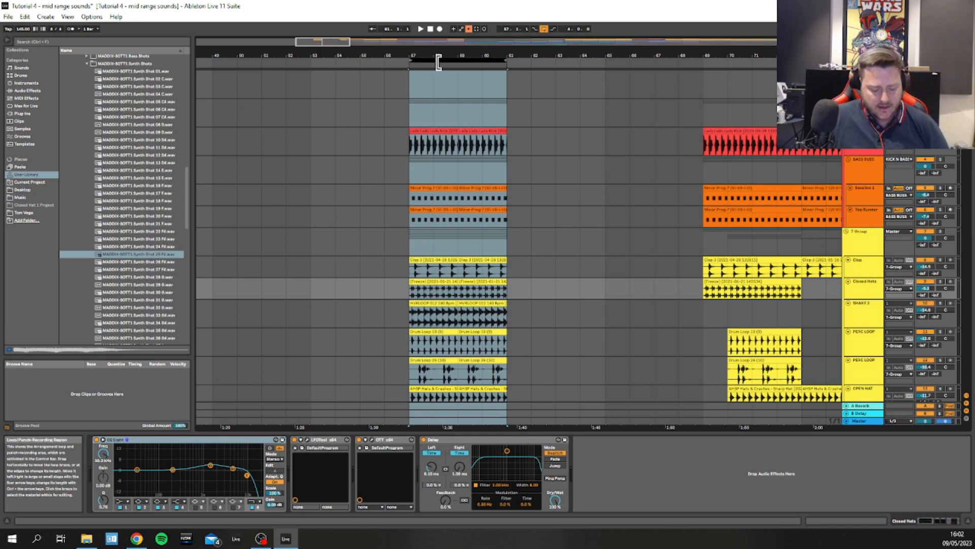
pyautogui.hotkey('ctrl', 'd')
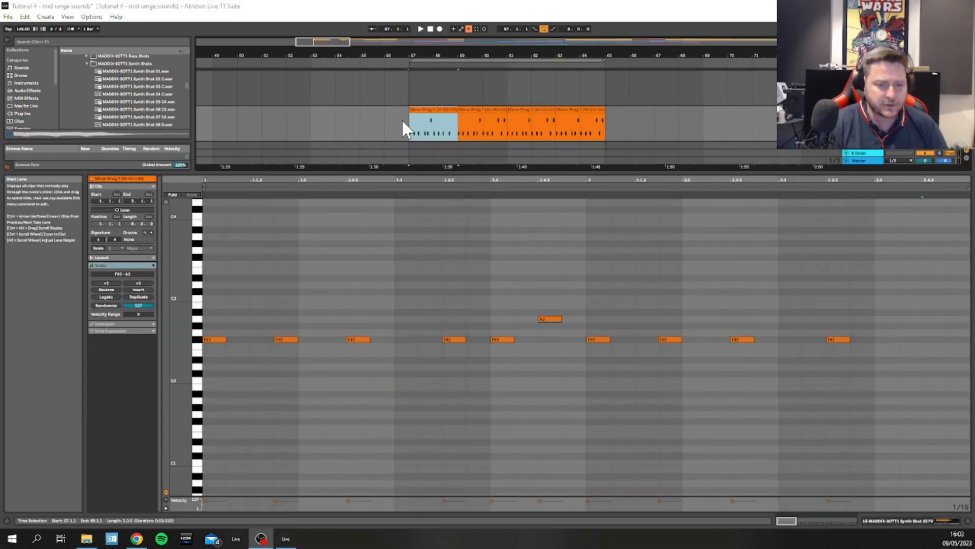
# - Play the arrangement from bar 57 to listen to the extended section
pyautogui.click(404, 96)
pyautogui.press('Tab')
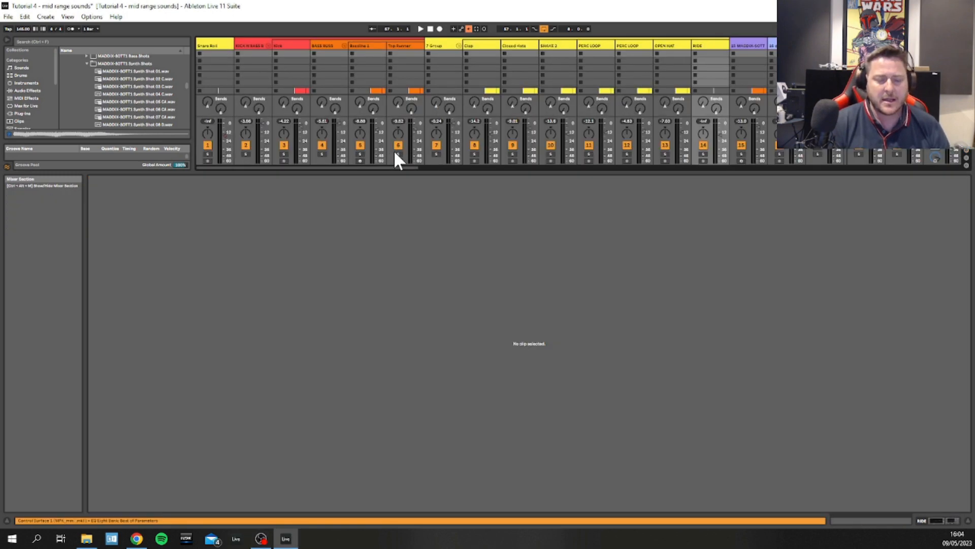
pyautogui.press('Tab')
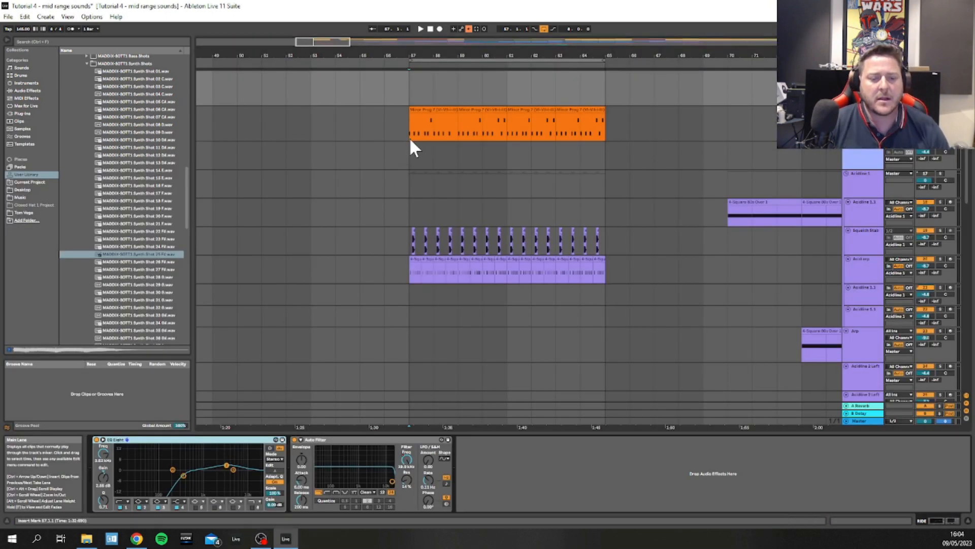
pyautogui.click(418, 109)
pyautogui.scroll(2, 463, 134)
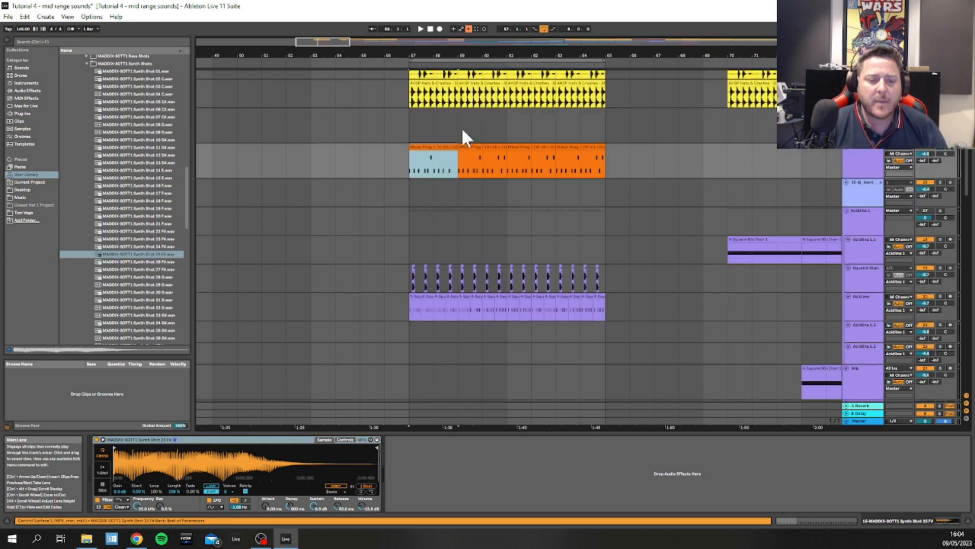
pyautogui.click(428, 117)
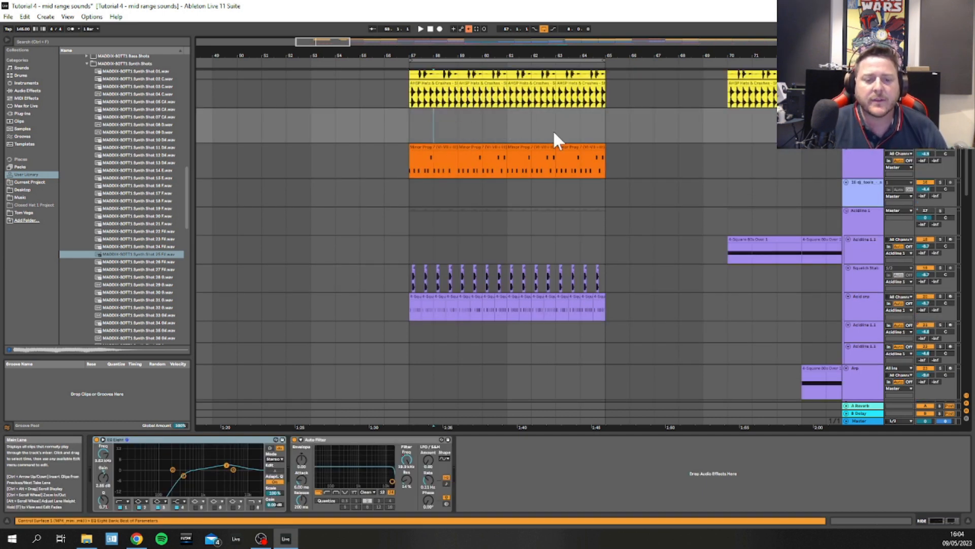
pyautogui.scroll(2, 465, 171)
pyautogui.press('space')
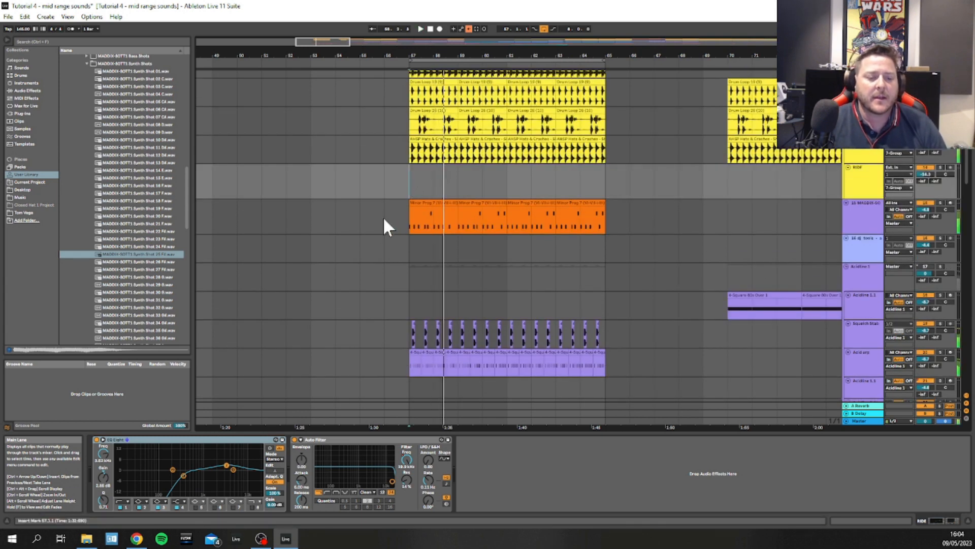
# - Add sixteenth notes on A2 at 2.4.1 and B2 at 2.4.3 in the synth clip at bar 57, and play it back
pyautogui.click(415, 225)
pyautogui.doubleClick(435, 203)
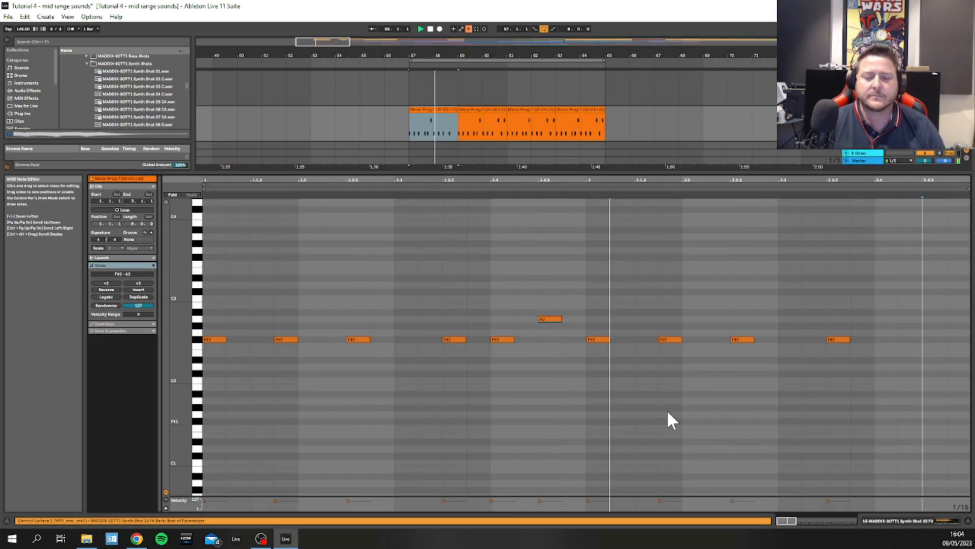
pyautogui.press('space')
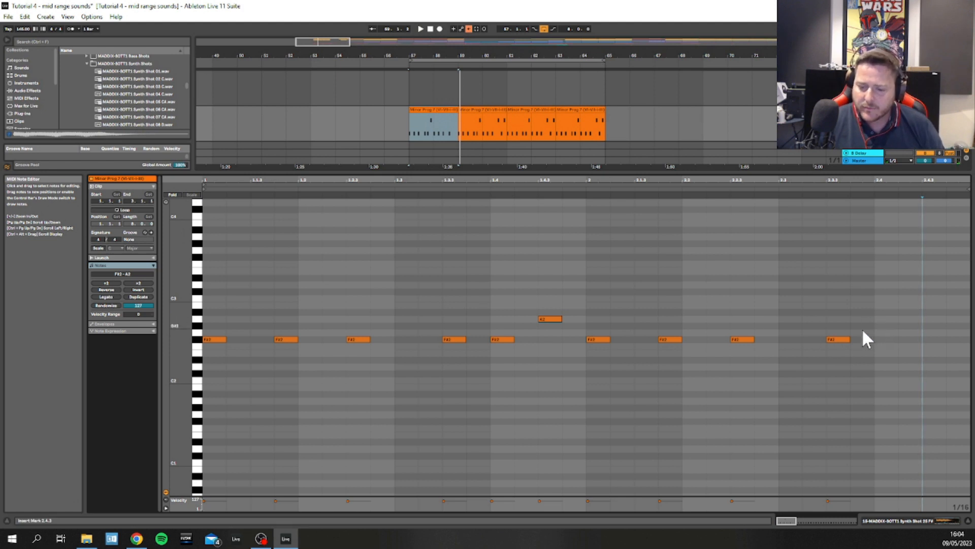
pyautogui.doubleClick(883, 318)
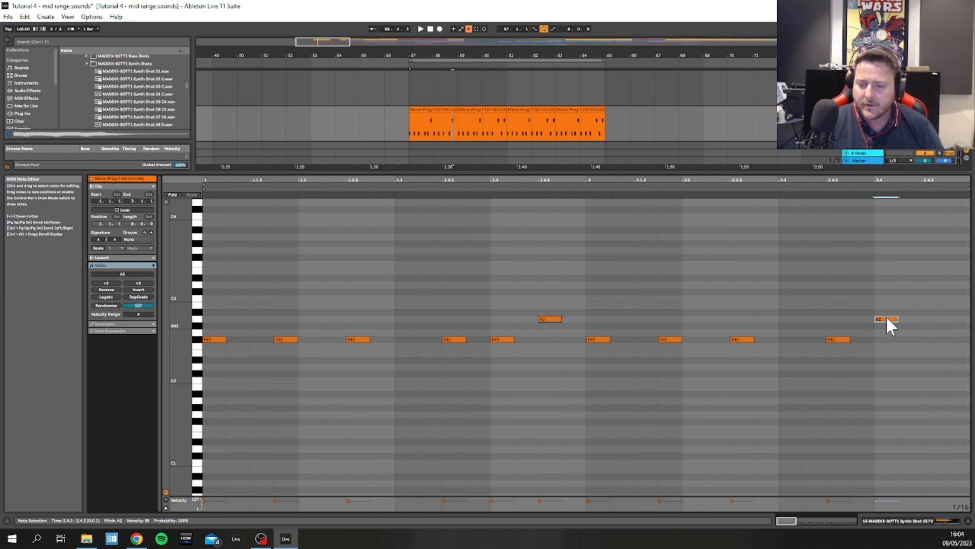
pyautogui.doubleClick(934, 304)
pyautogui.press('space')
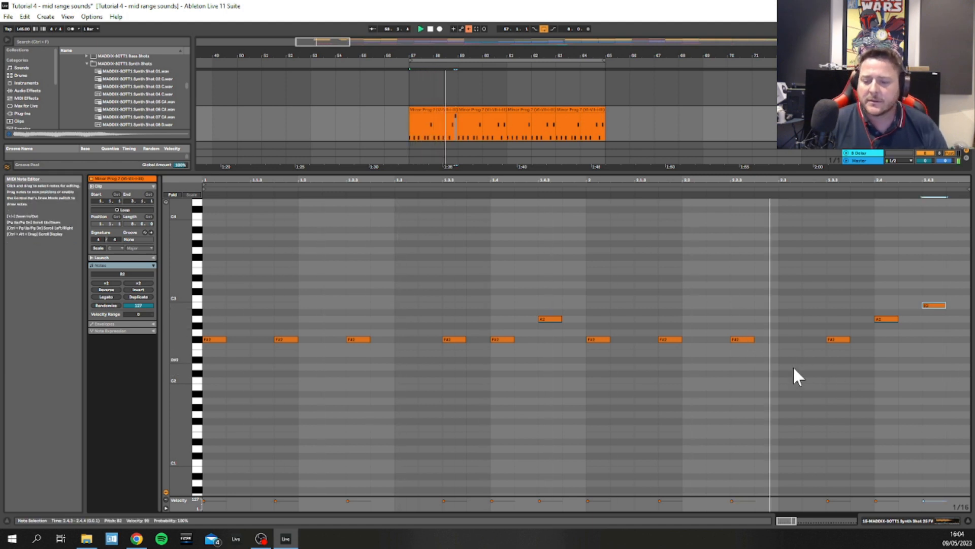
# - Compare the first two synth clips, copy the bar 57 clip over the one at bar 61, and listen to the sequence
pyautogui.click(482, 109)
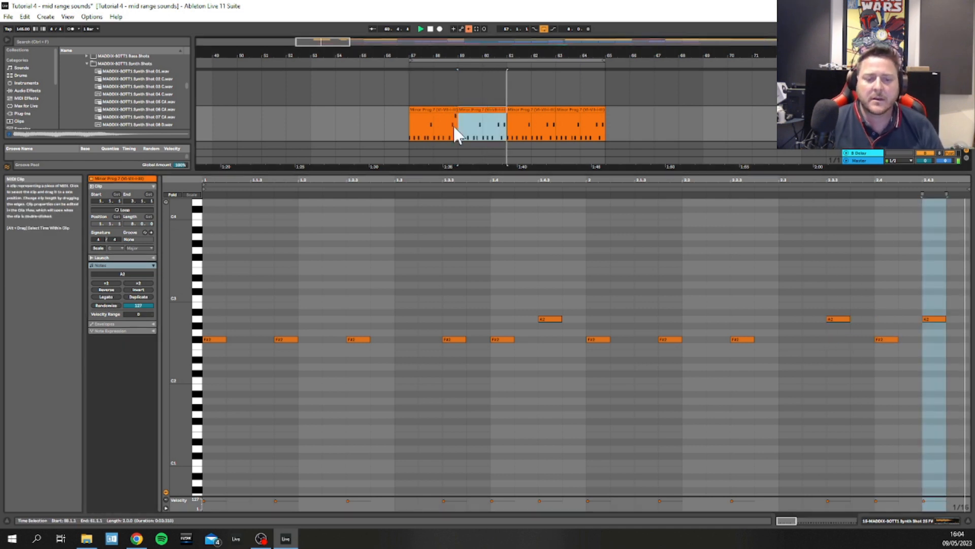
pyautogui.click(441, 108)
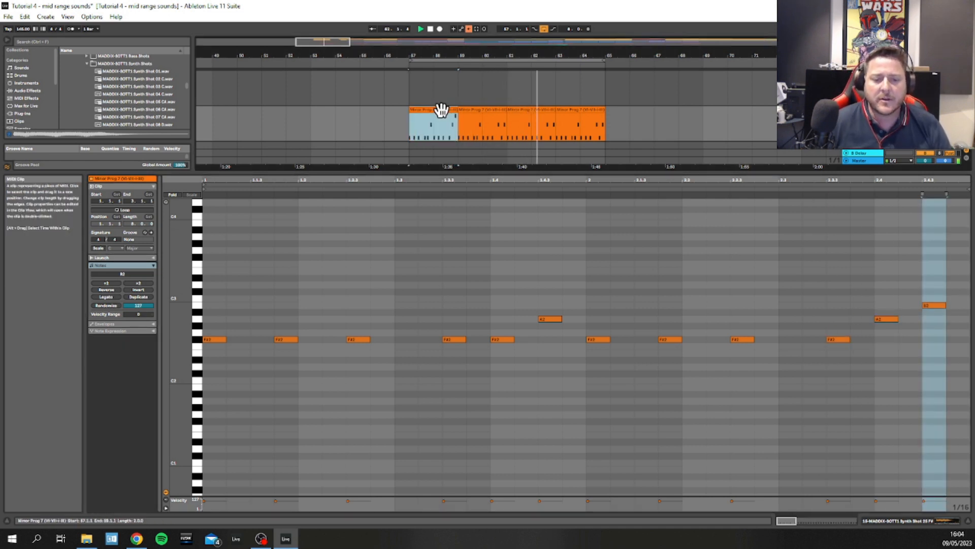
pyautogui.click(541, 115)
pyautogui.moveTo(540, 117); pyautogui.dragTo(540, 116)
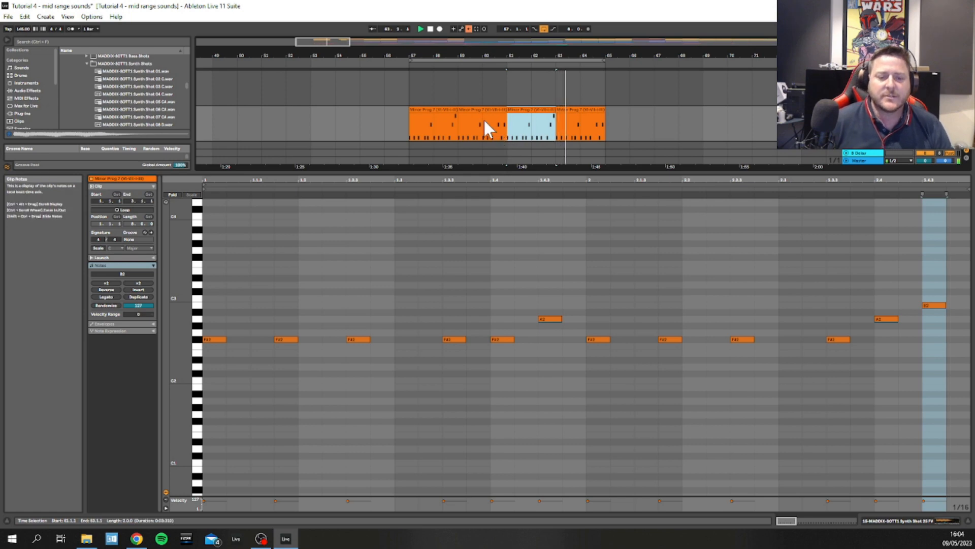
pyautogui.press('Tab')
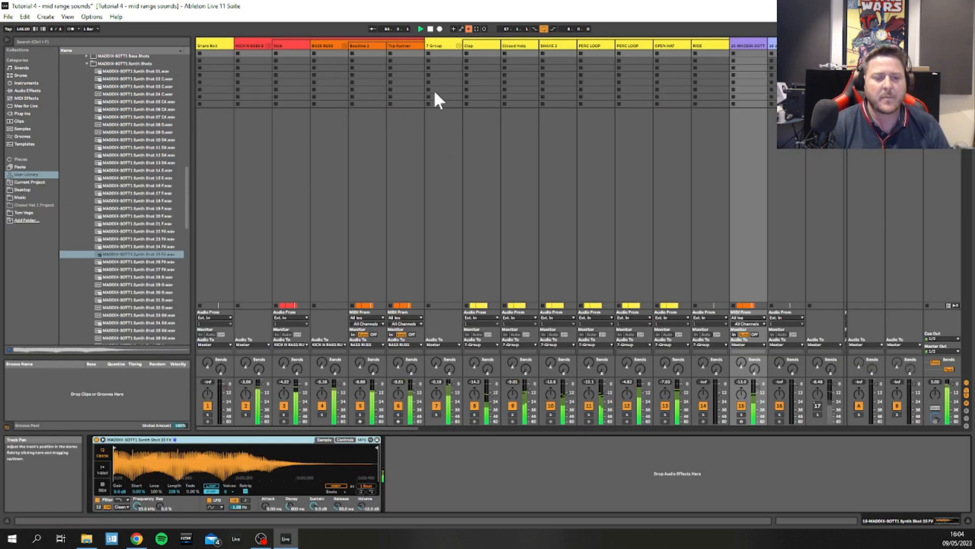
pyautogui.press('Tab')
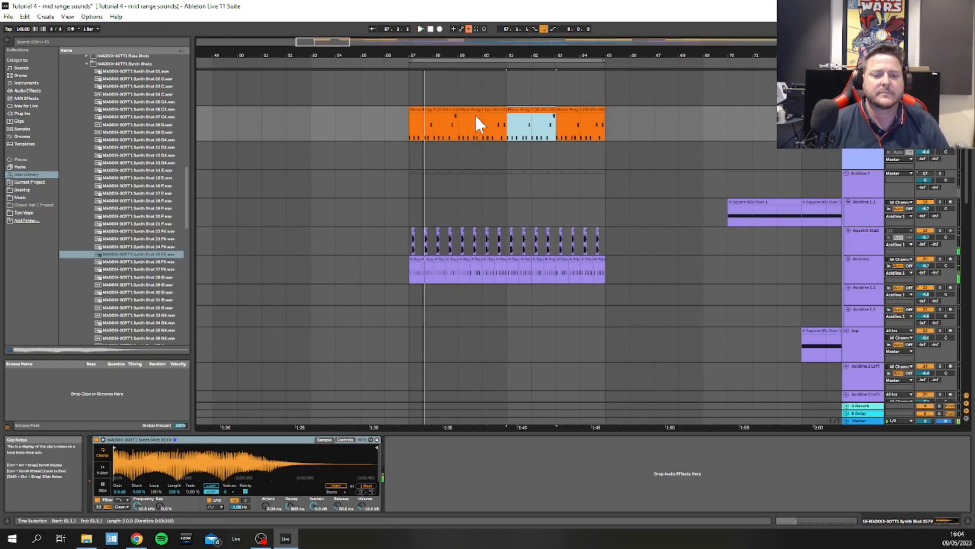
pyautogui.press('space')
# - Move the synth clip at bar 59 to bar 57 and the one at bar 61 to bar 59
pyautogui.click(481, 112)
pyautogui.moveTo(480, 111); pyautogui.dragTo(437, 109)
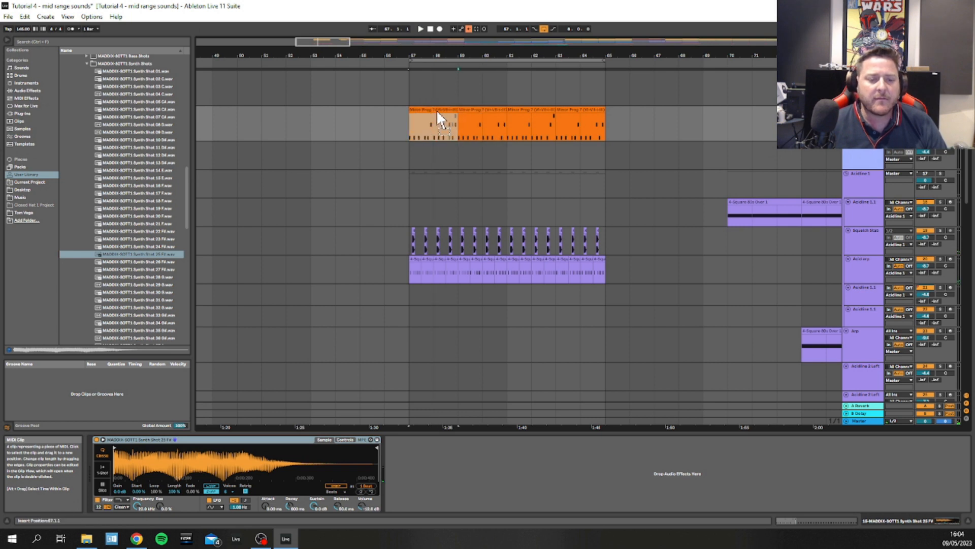
pyautogui.click(542, 108)
pyautogui.moveTo(541, 108); pyautogui.dragTo(498, 116)
# - Consolidate the synth clips between bars 57 and 61 into one four-bar clip, play it back, and duplicate it to bar 61
pyautogui.moveTo(443, 110); pyautogui.dragTo(485, 110)
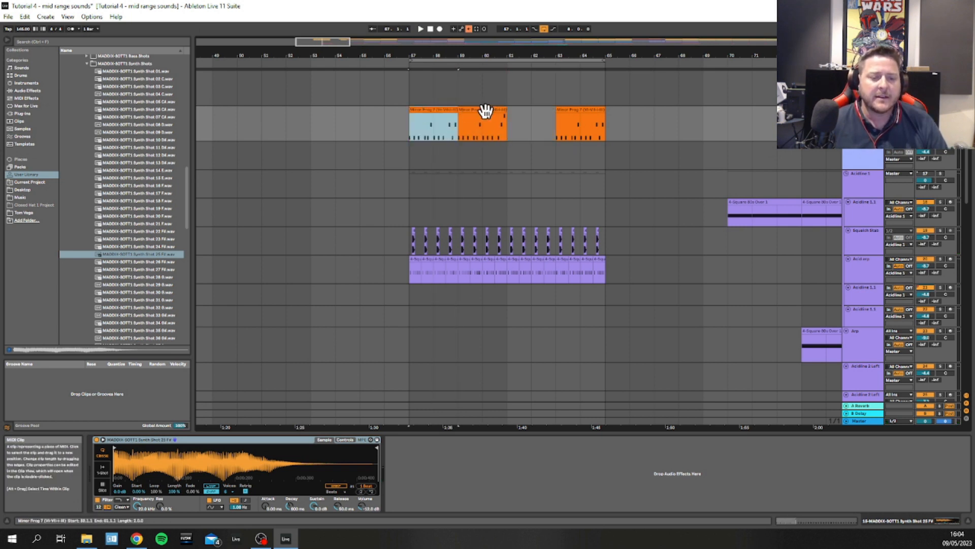
pyautogui.keyDown('shift'); pyautogui.click(486, 111); pyautogui.keyUp('shift')
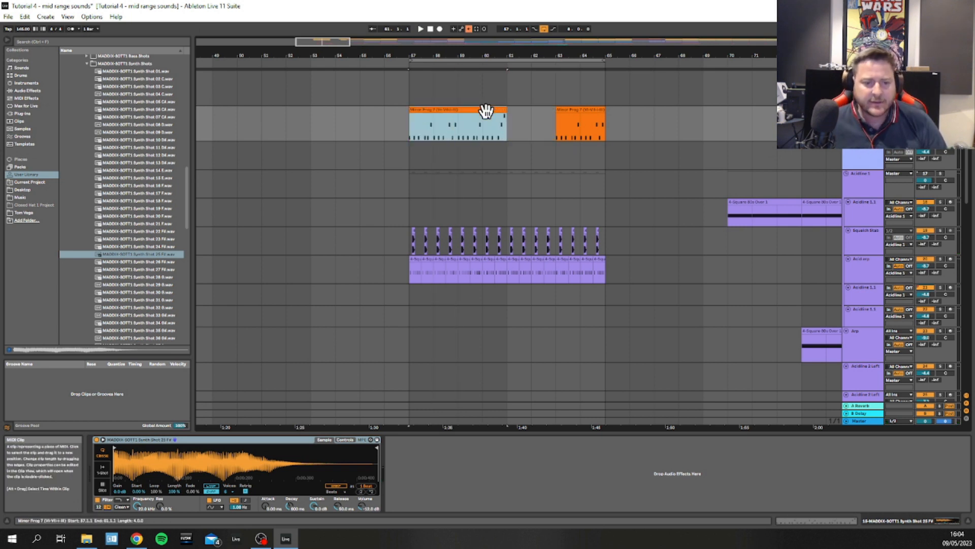
pyautogui.doubleClick(485, 111)
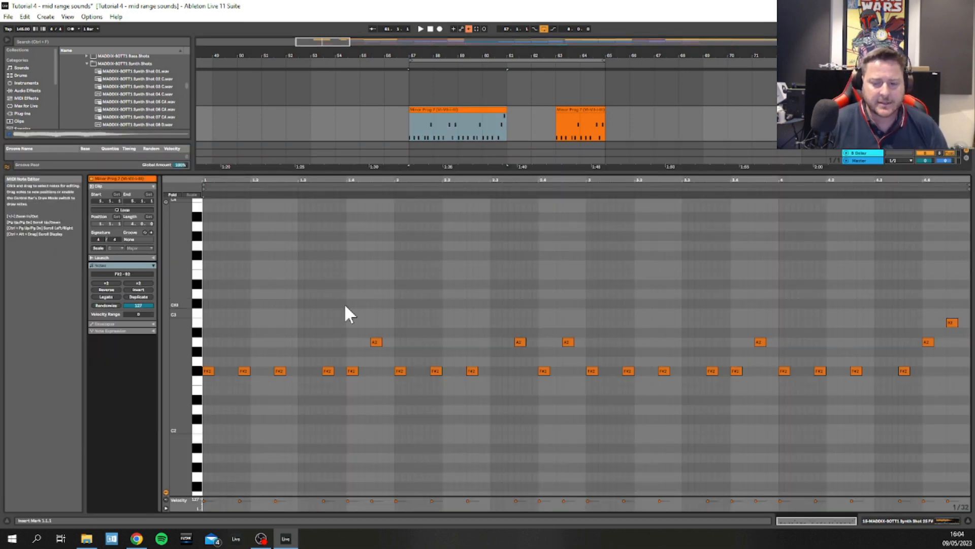
pyautogui.press('space')
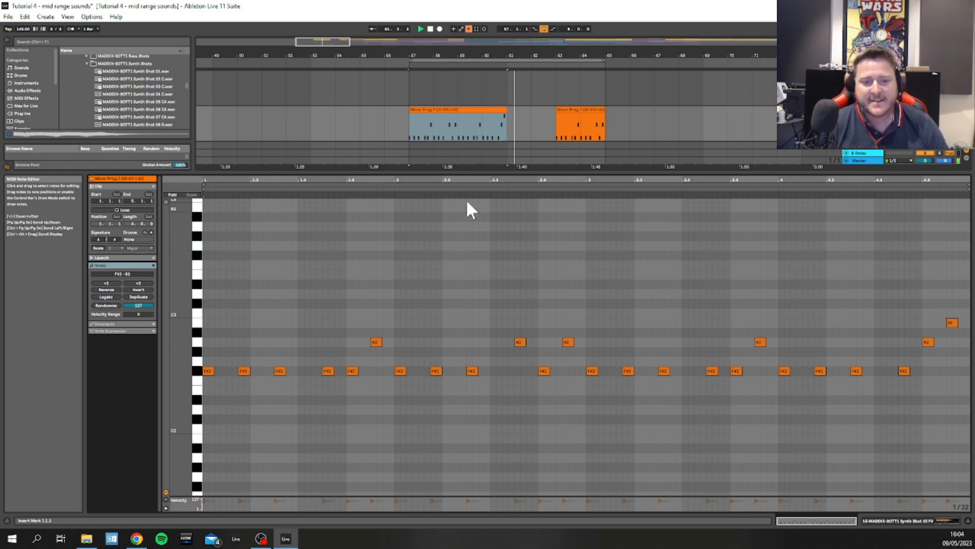
pyautogui.press('space')
pyautogui.hotkey('ctrl', 'd')
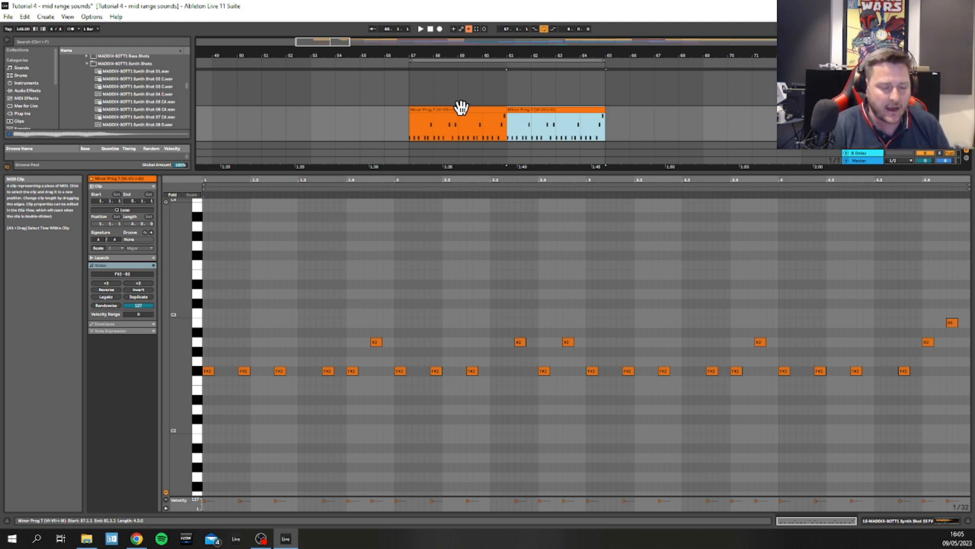
pyautogui.hotkey('shift', 'Tab')
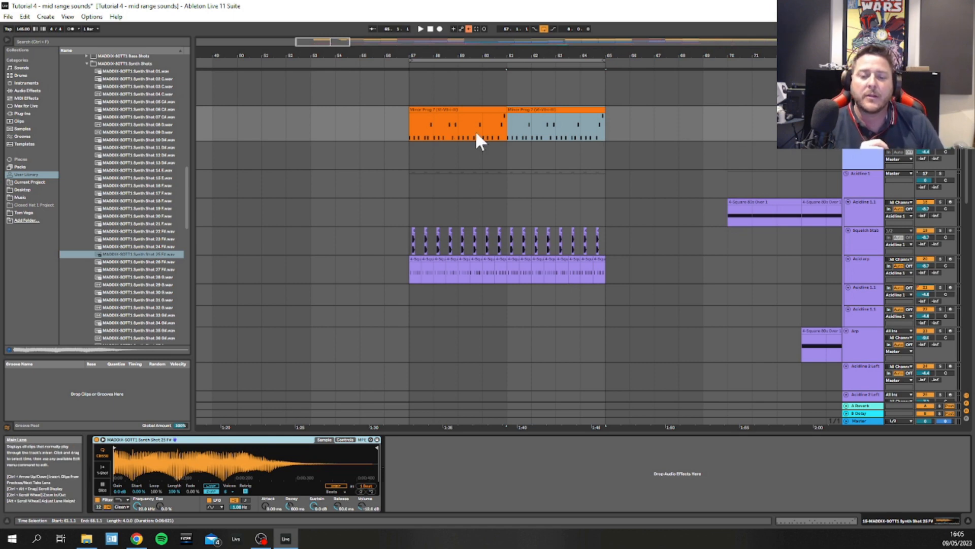
# - Solo the synth shot track and recolour both of its clips purple to match the track
pyautogui.scroll(3, 480, 141)
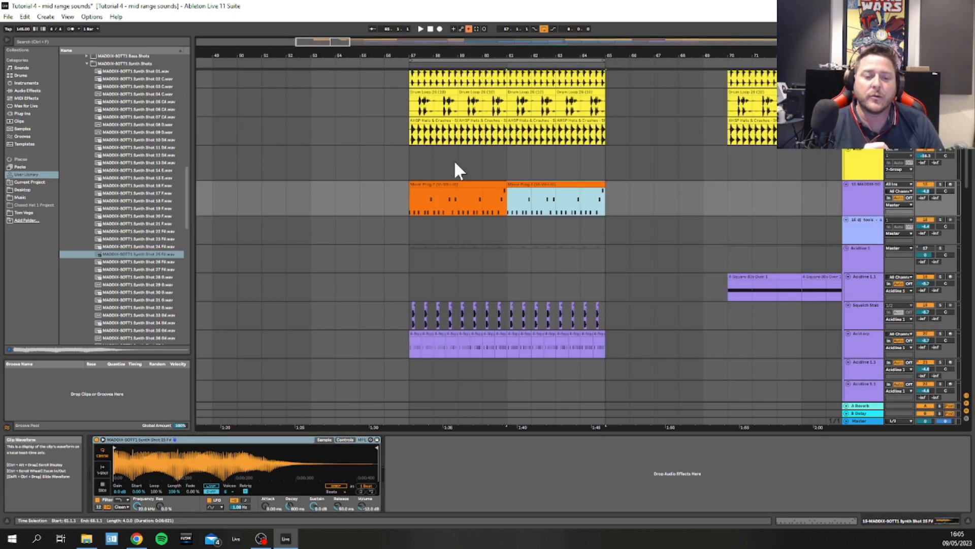
pyautogui.click(940, 184)
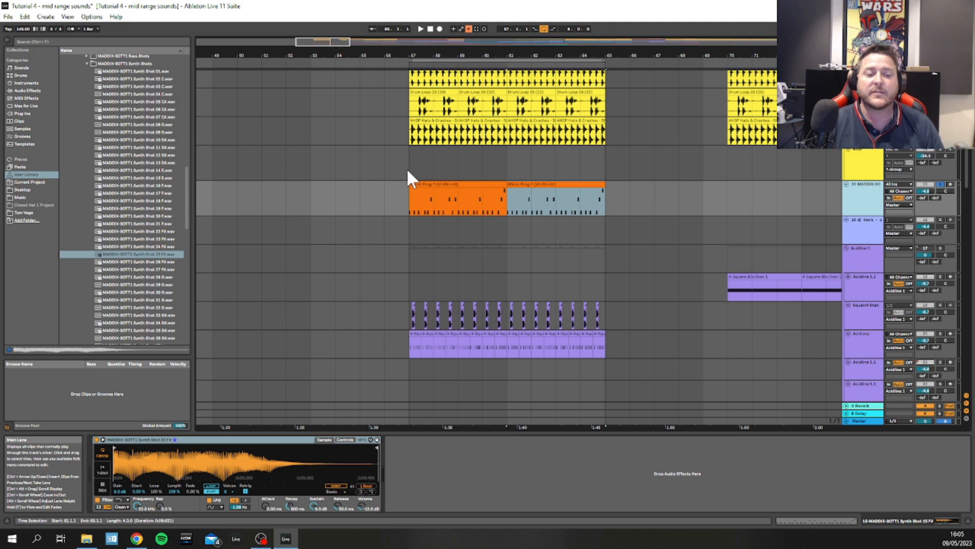
pyautogui.click(407, 172)
pyautogui.click(421, 189)
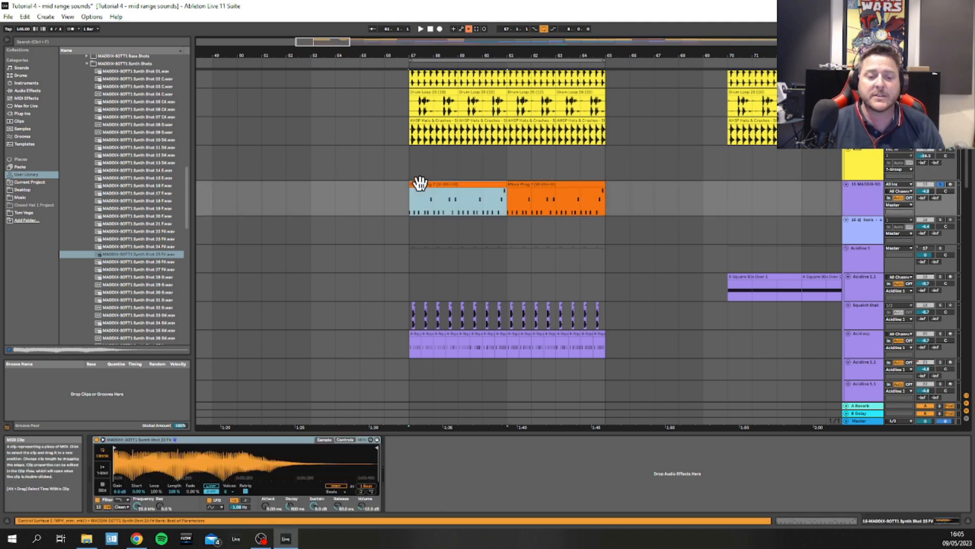
pyautogui.keyDown('shift'); pyautogui.click(518, 183); pyautogui.keyUp('shift')
pyautogui.rightClick(521, 184)
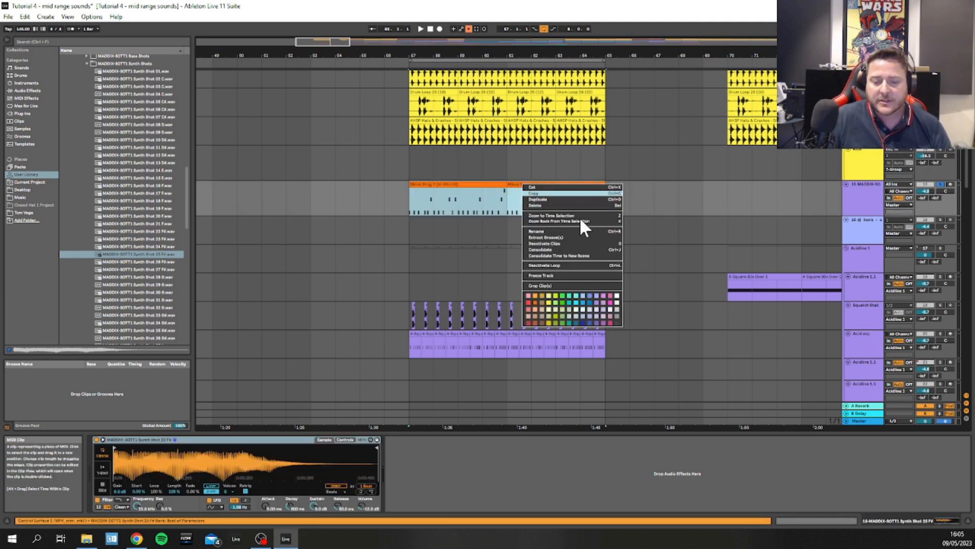
pyautogui.click(595, 303)
pyautogui.click(453, 187)
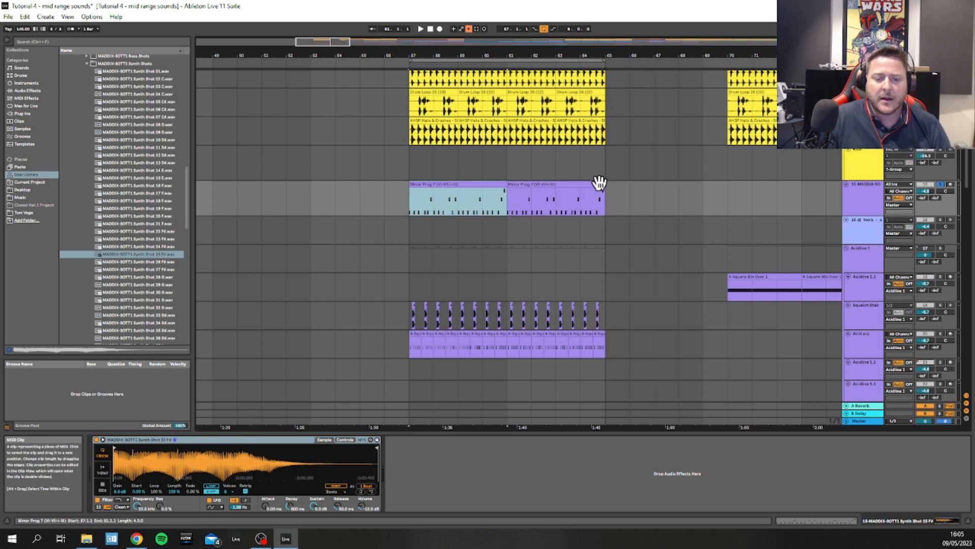
# - Add an EQ Eight after Simpler on the synth shot track and set its first band to a low-cut filter
pyautogui.click(849, 190)
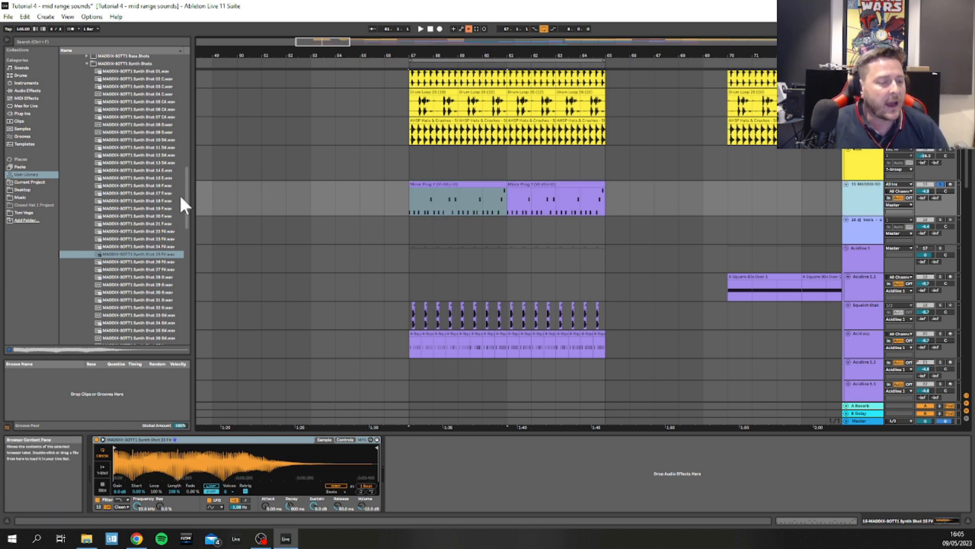
pyautogui.click(21, 113)
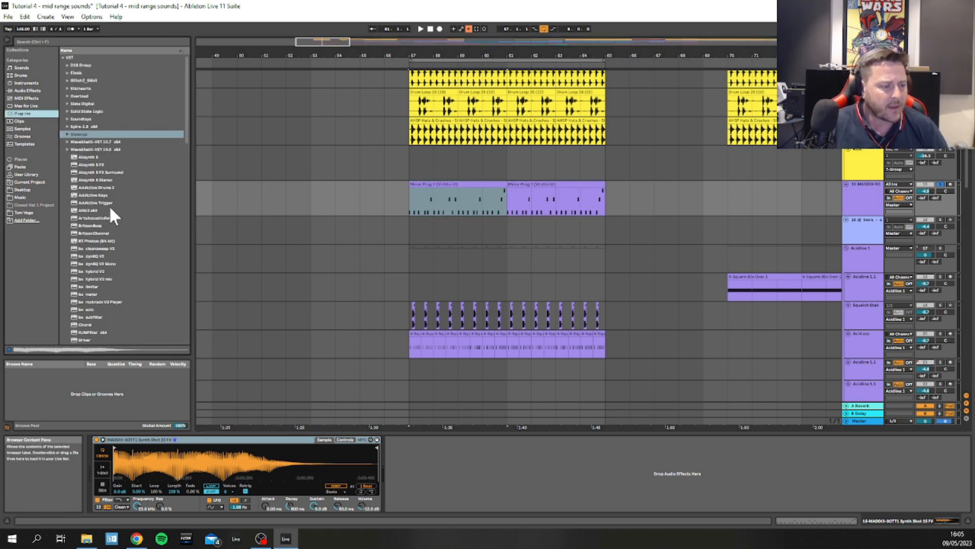
pyautogui.scroll(-9, 108, 209)
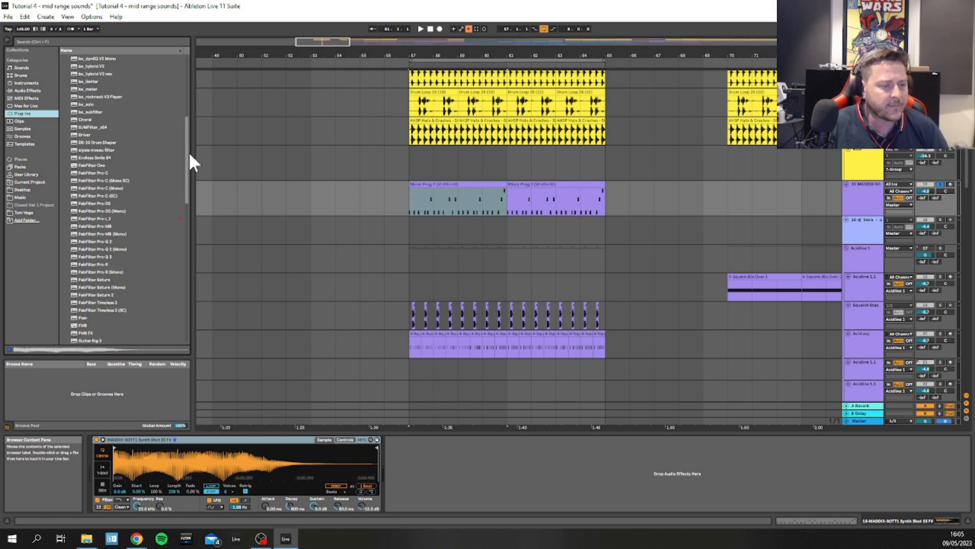
pyautogui.moveTo(188, 151); pyautogui.dragTo(188, 84)
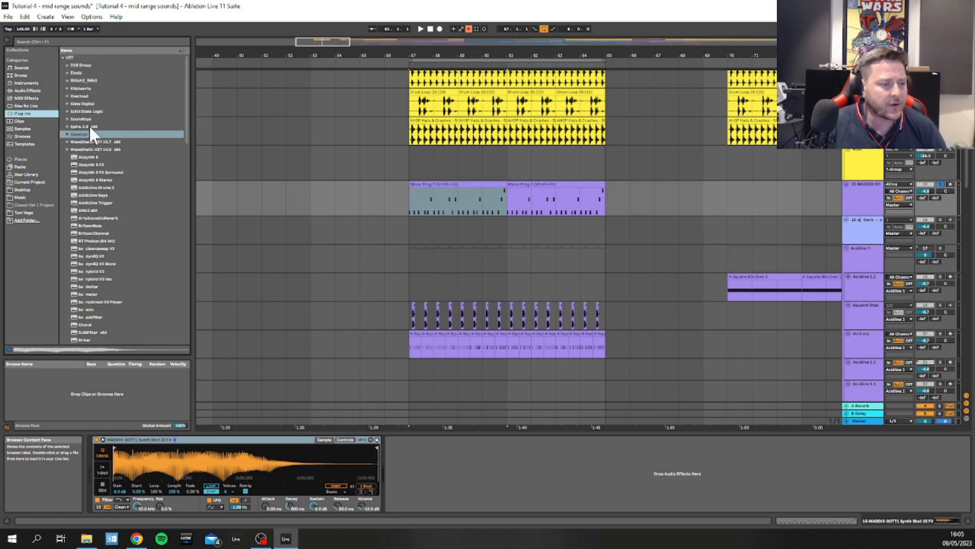
pyautogui.click(12, 91)
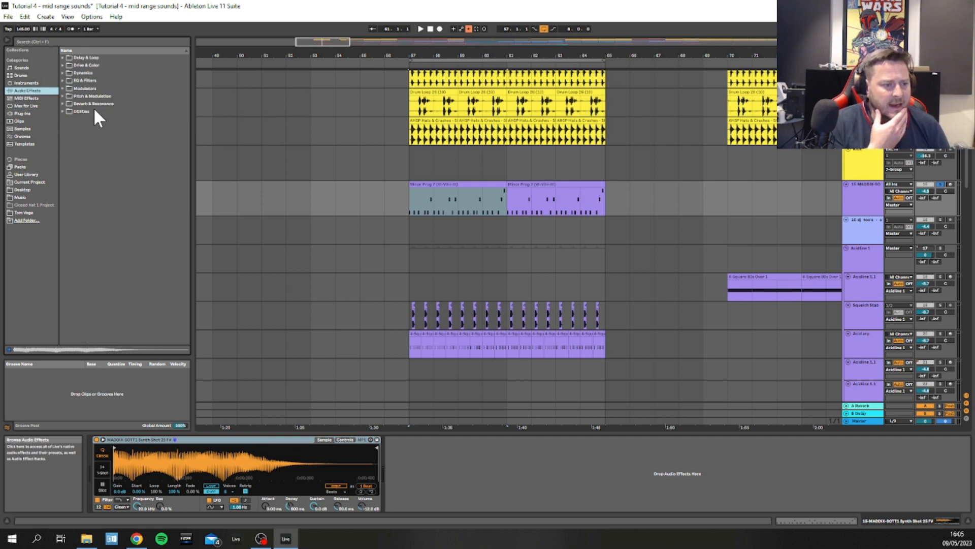
pyautogui.click(62, 80)
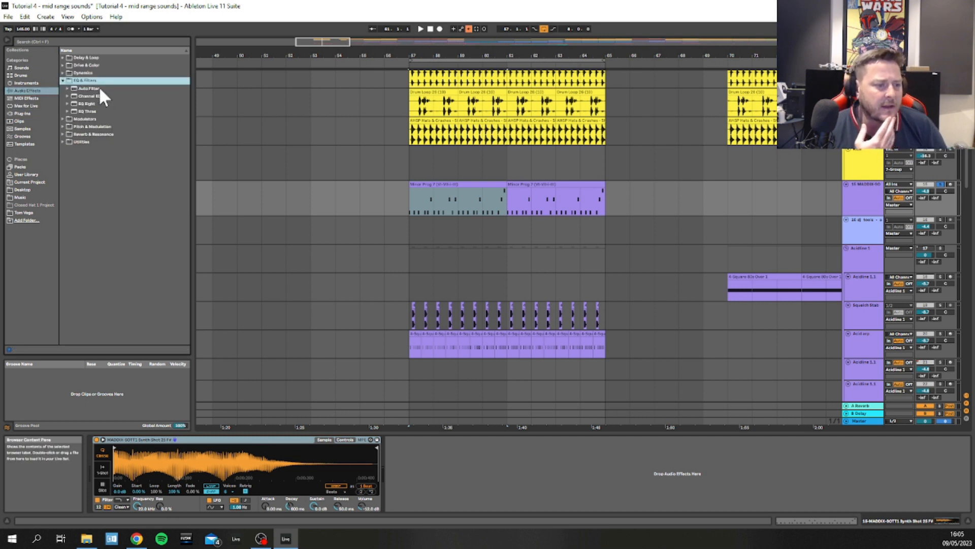
pyautogui.click(66, 103)
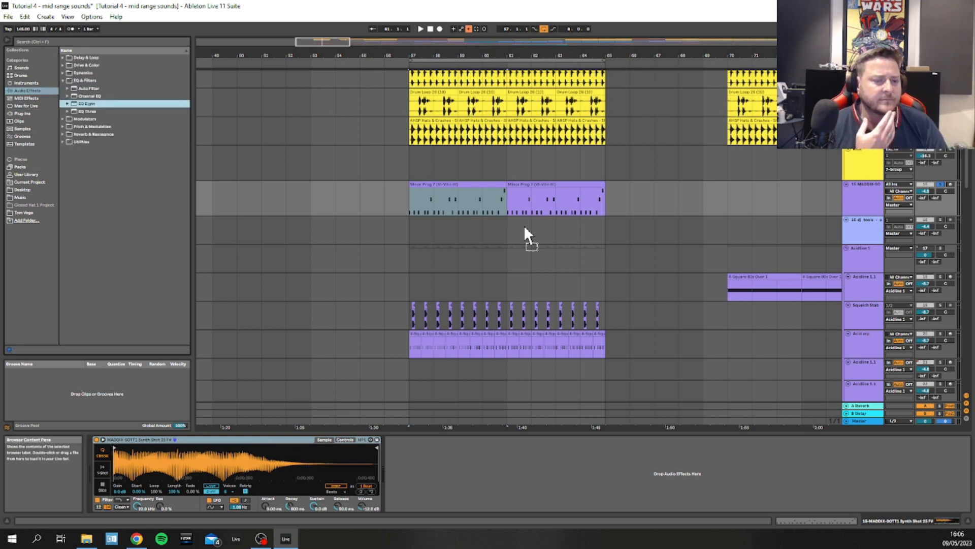
pyautogui.moveTo(526, 234); pyautogui.dragTo(496, 207)
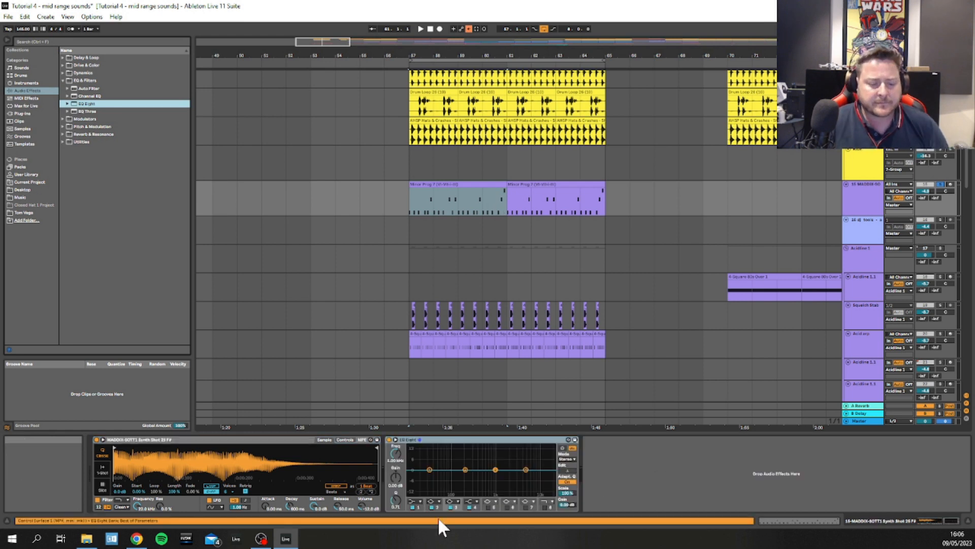
pyautogui.click(411, 502)
pyautogui.click(410, 459)
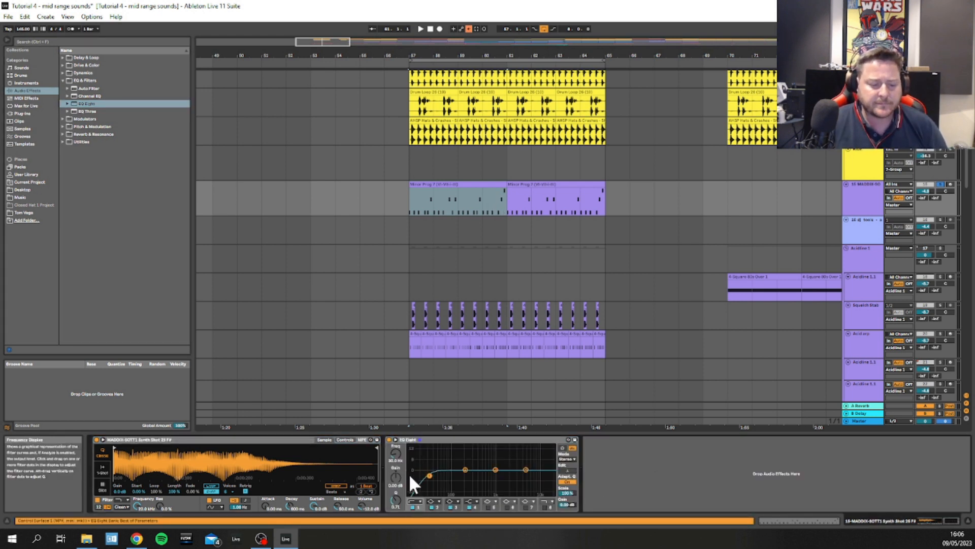
# - Expand the EQ Eight display and raise the low-cut filter to about 288 Hz while listening to the synth
pyautogui.click(395, 439)
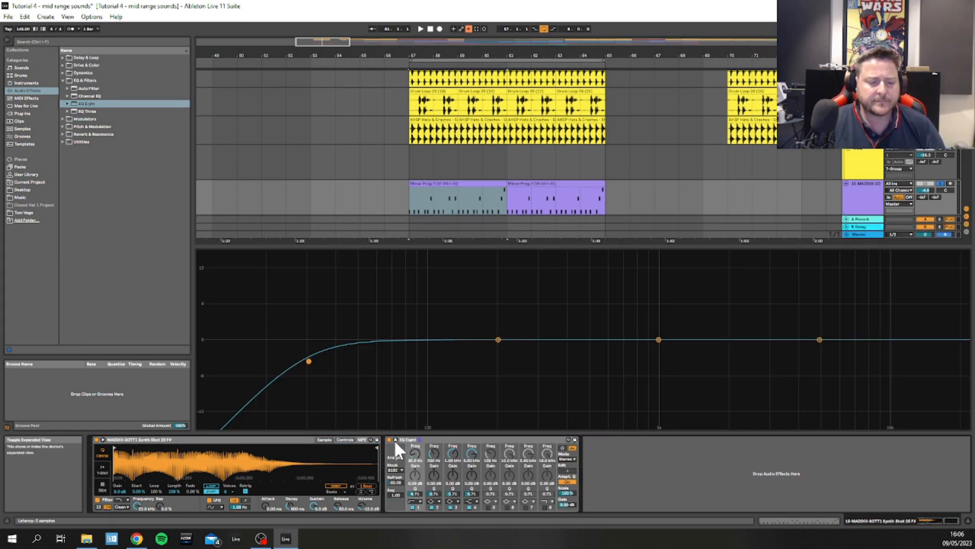
pyautogui.press('space')
pyautogui.moveTo(308, 361); pyautogui.dragTo(402, 359)
pyautogui.press('space')
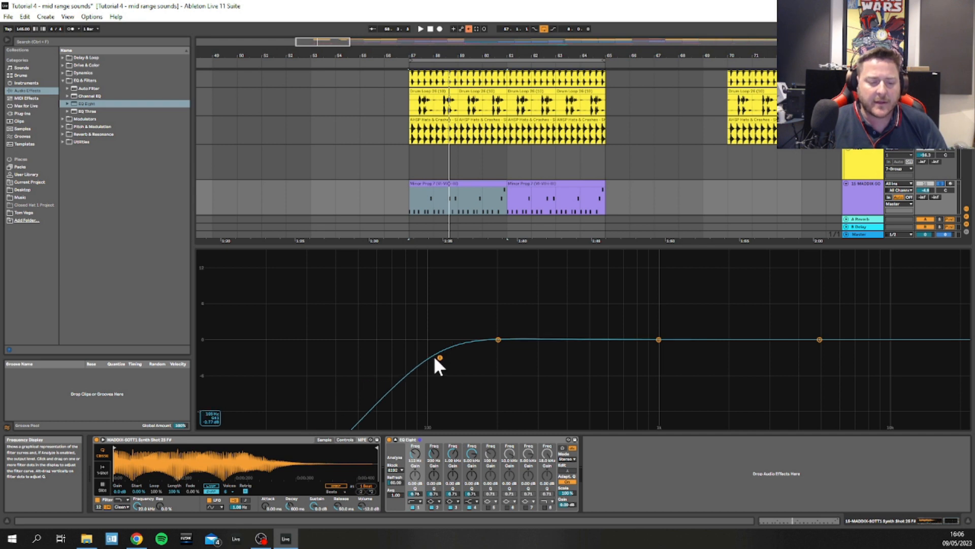
pyautogui.moveTo(440, 356); pyautogui.dragTo(538, 360)
pyautogui.press('space')
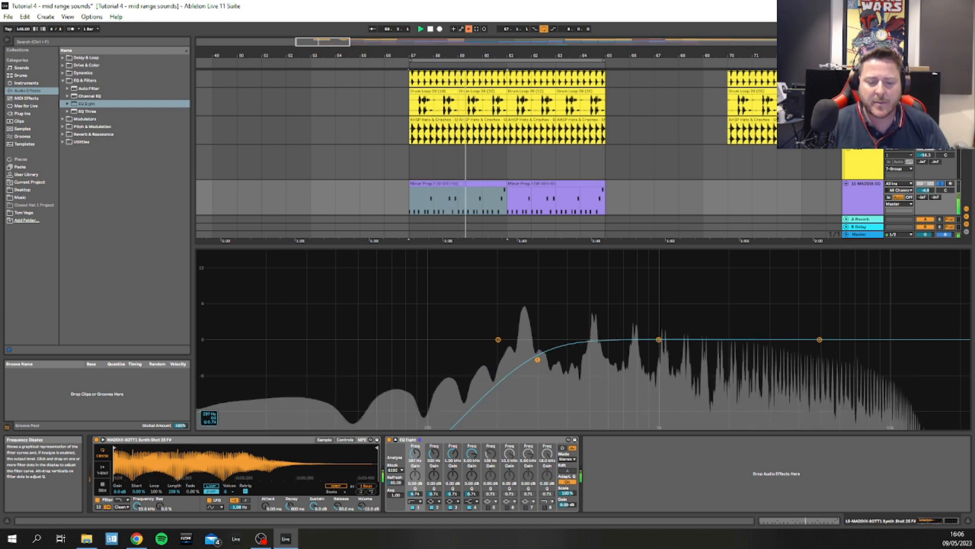
pyautogui.moveTo(537, 359); pyautogui.dragTo(534, 360)
pyautogui.press('space')
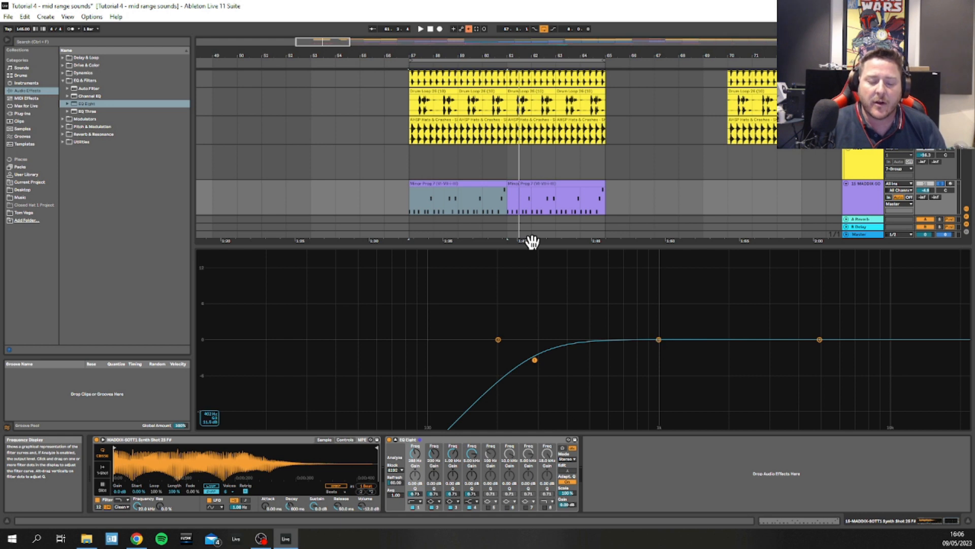
# - Boost EQ Eight's third band near 1.2 kHz by almost 3 dB and its fourth band slightly near 4.8 kHz during playback
pyautogui.press('space')
pyautogui.moveTo(659, 339); pyautogui.dragTo(680, 326)
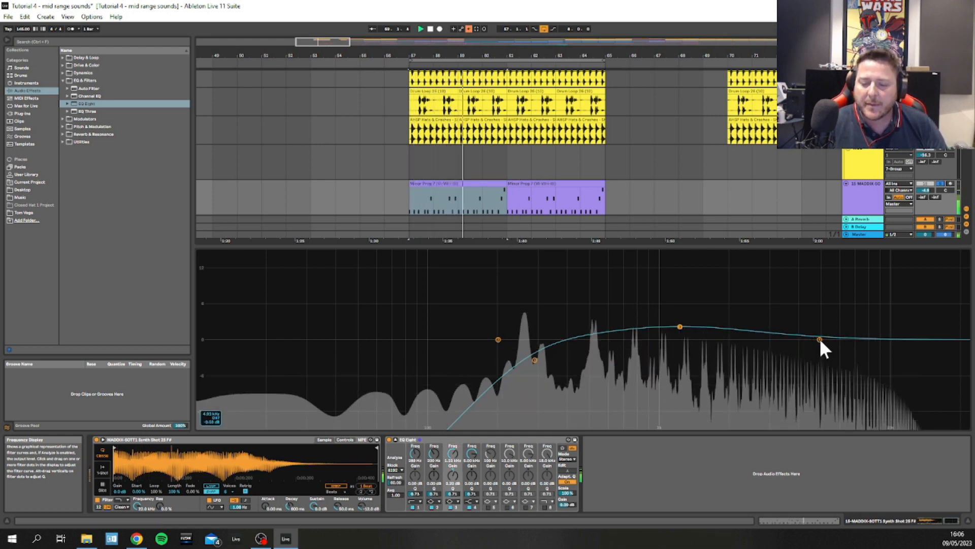
pyautogui.moveTo(820, 339)
pyautogui.mouseDown()
pyautogui.moveTo(816, 283)
pyautogui.moveTo(817, 325)
pyautogui.mouseUp()
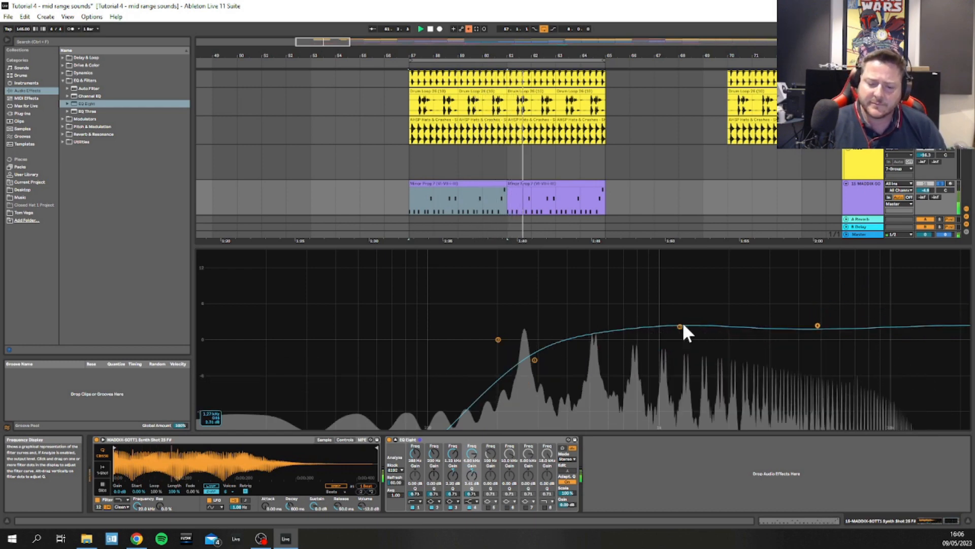
pyautogui.moveTo(681, 326)
pyautogui.mouseDown()
pyautogui.moveTo(676, 305)
pyautogui.moveTo(676, 322)
pyautogui.mouseUp()
pyautogui.hotkey('shift', 'Tab')
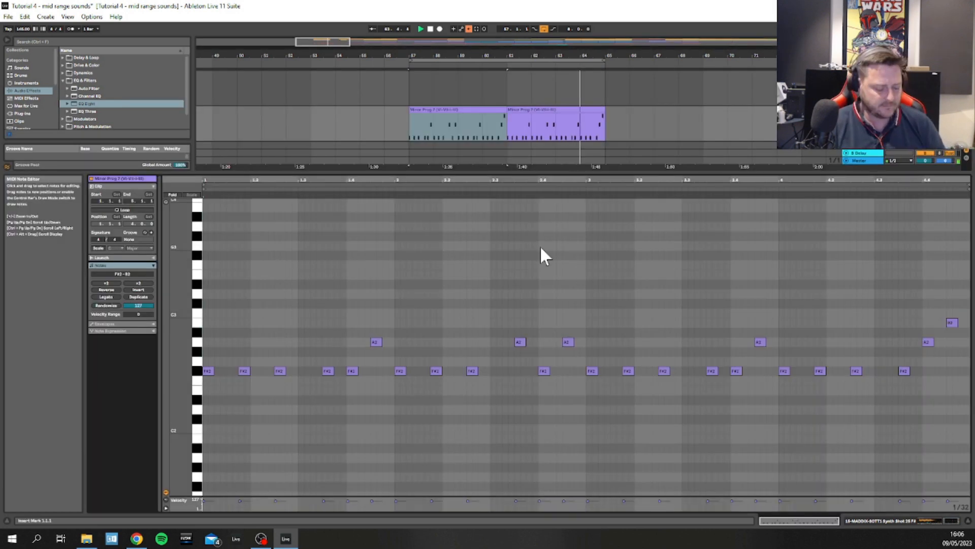
pyautogui.hotkey('shift', 'Tab')
pyautogui.scroll(3, 549, 166)
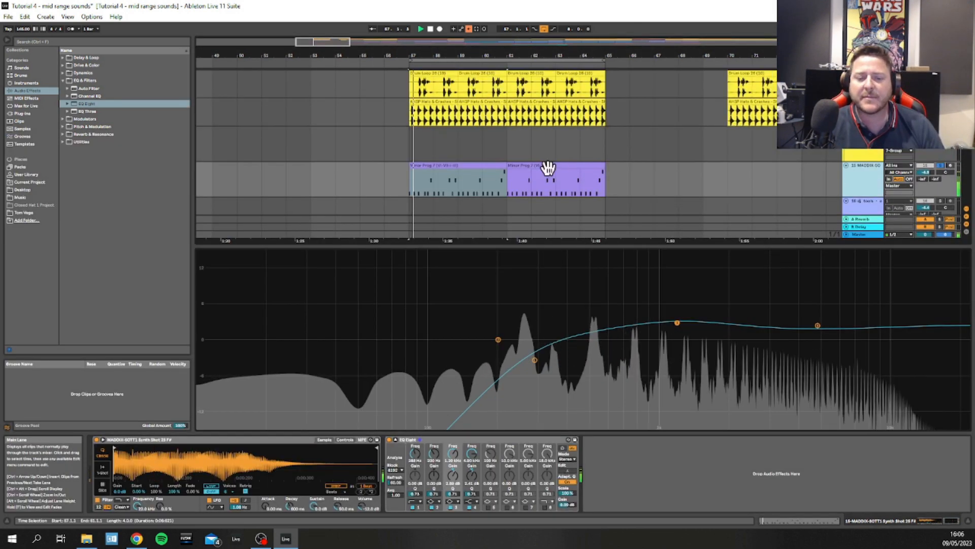
pyautogui.scroll(-2, 772, 191)
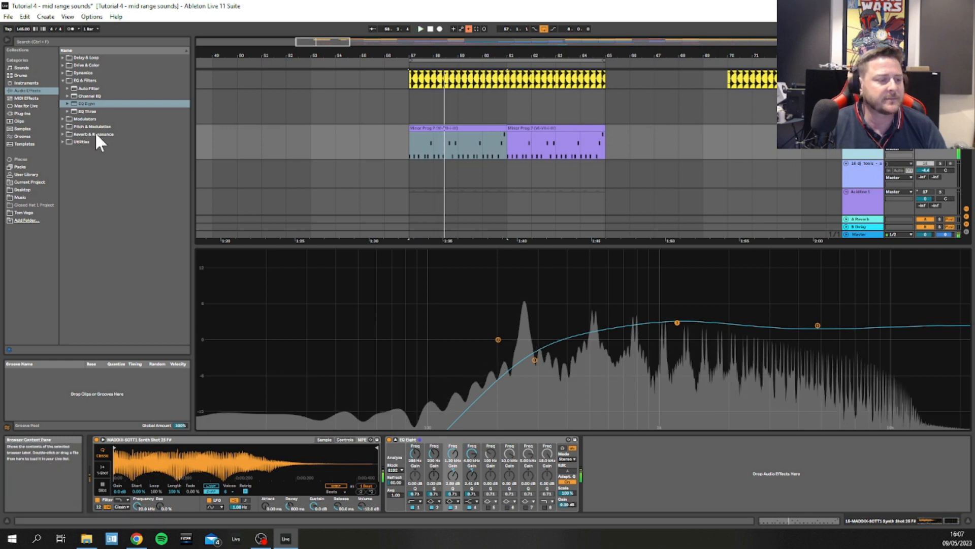
pyautogui.press('space')
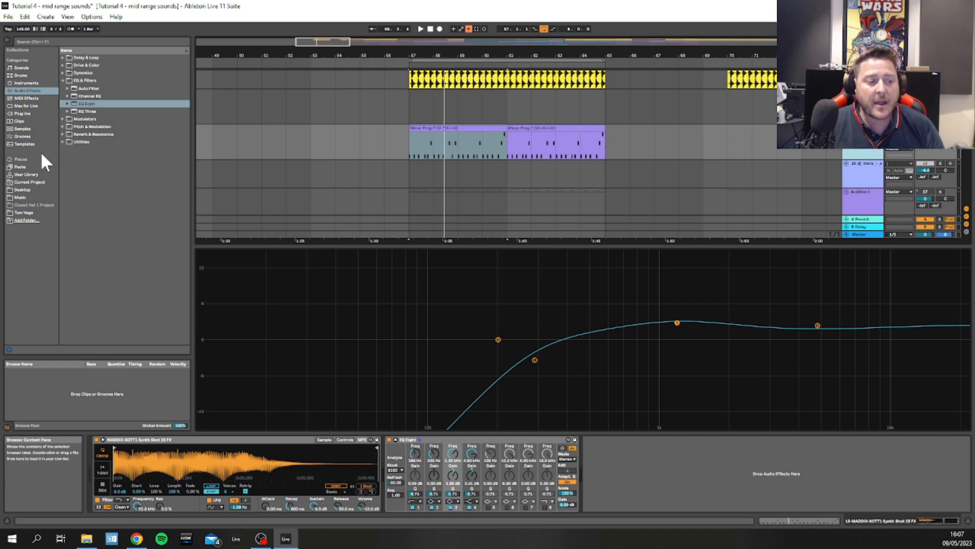
# - Audition several more one-shots from the MADDIX Synth Shots folder in the User Library
pyautogui.click(19, 174)
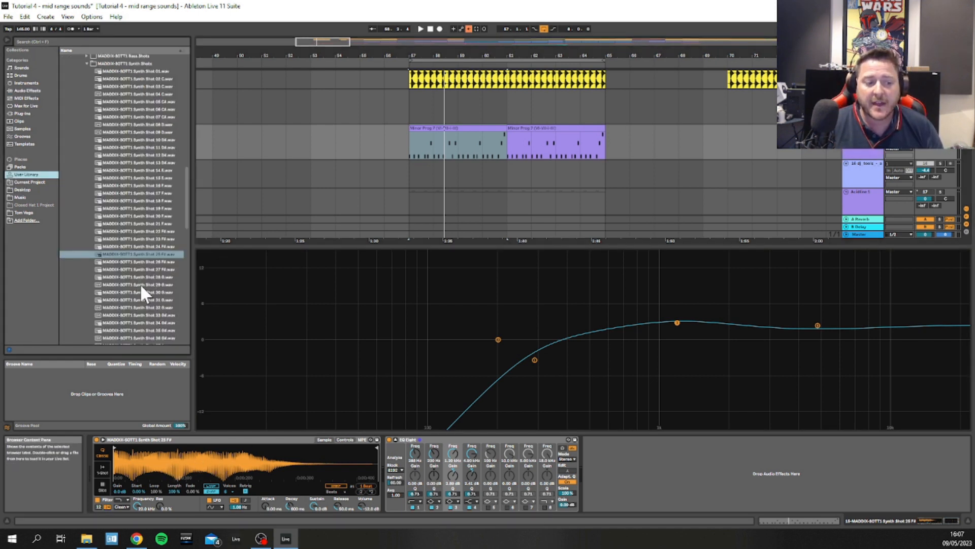
pyautogui.click(134, 299)
pyautogui.click(131, 307)
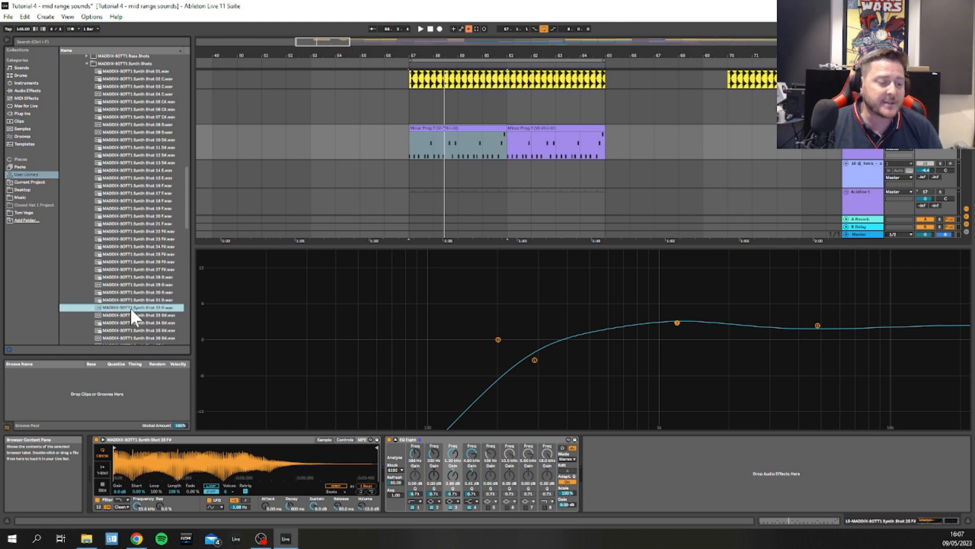
pyautogui.click(122, 330)
pyautogui.scroll(-2, 137, 305)
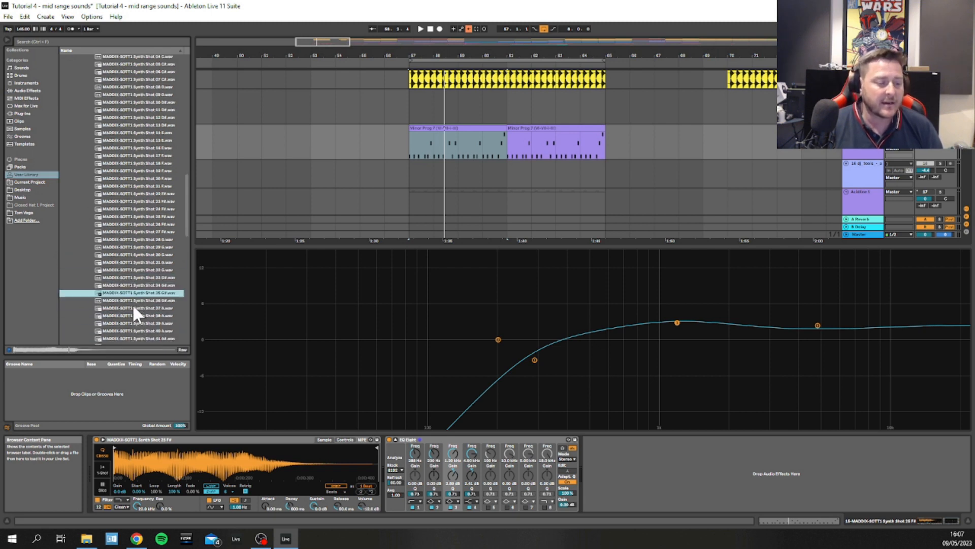
pyautogui.click(131, 307)
pyautogui.click(130, 315)
pyautogui.press('Down')
pyautogui.press('Down')
pyautogui.press('Down')
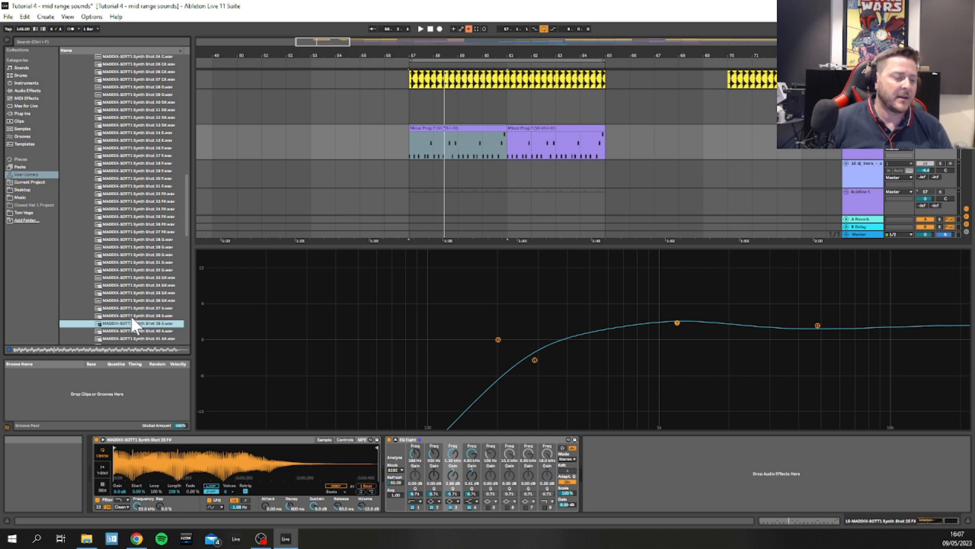
pyautogui.press('Up')
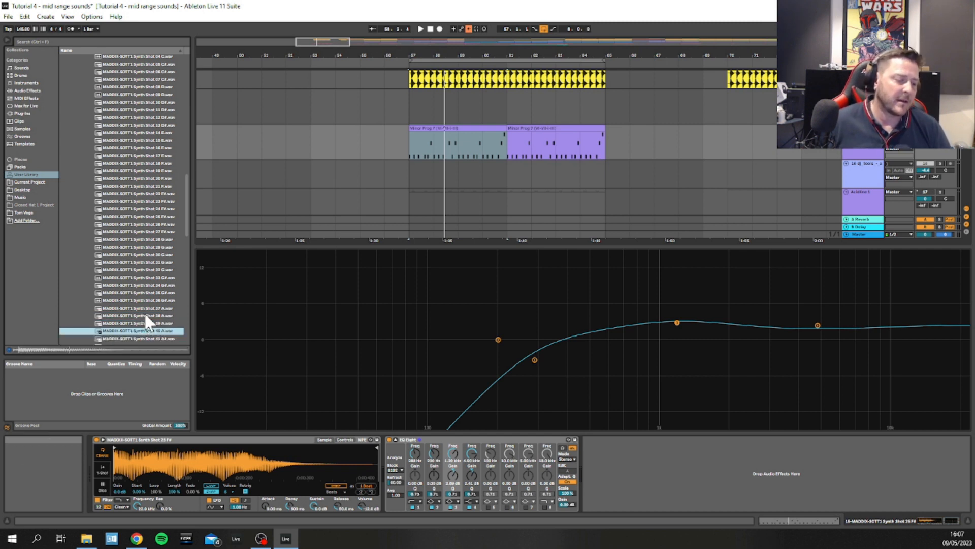
pyautogui.scroll(-3, 148, 312)
pyautogui.click(144, 304)
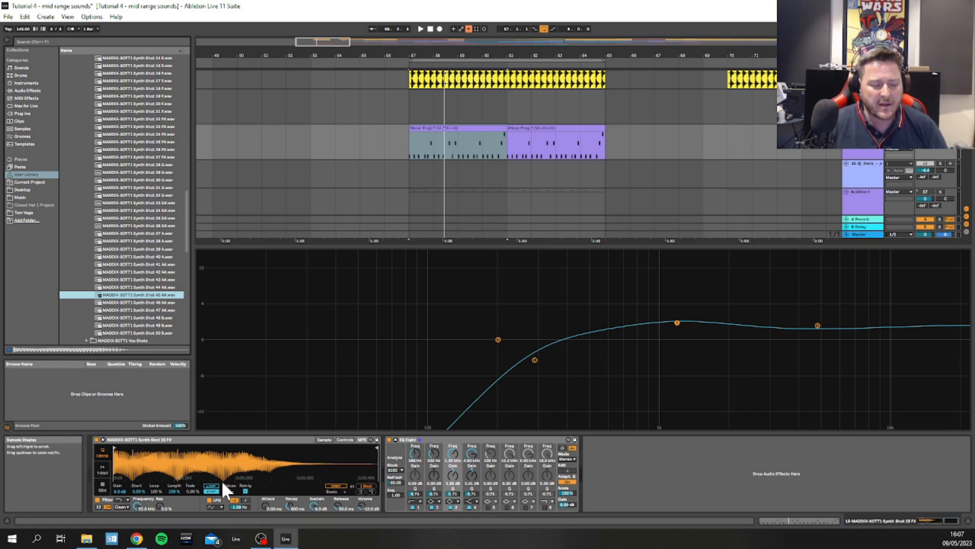
# - Play the synth part briefly and browse back up the User Library to the sample pack folders
pyautogui.press('space')
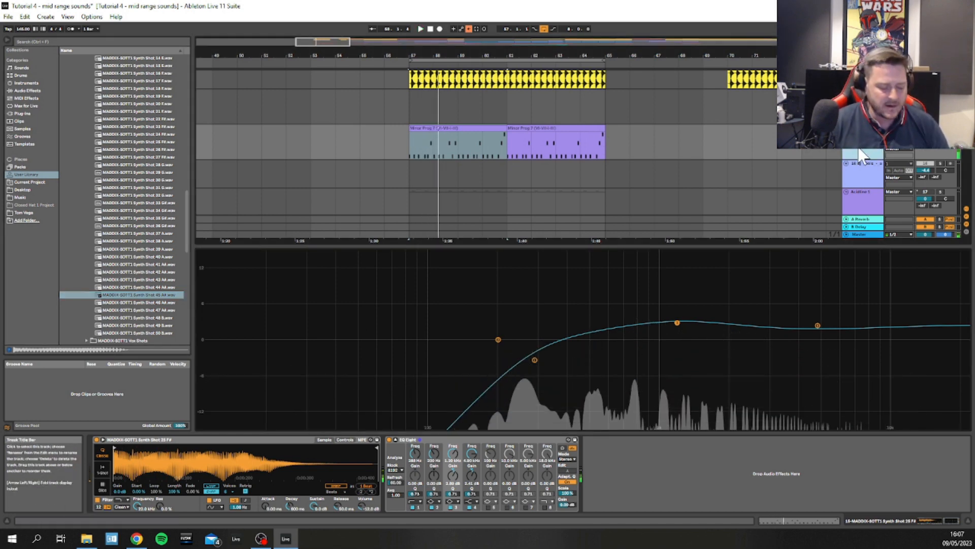
pyautogui.press('space')
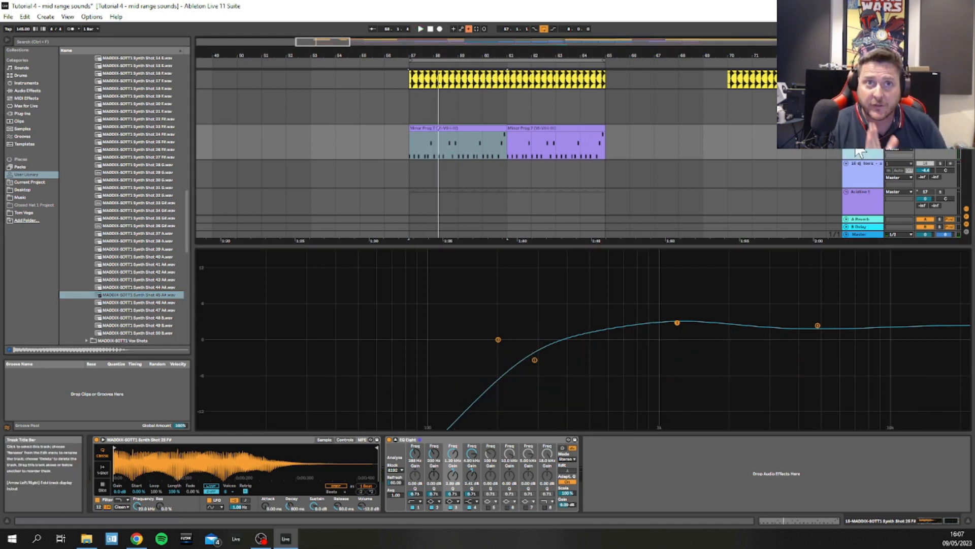
pyautogui.hotkey('shift', 'Tab')
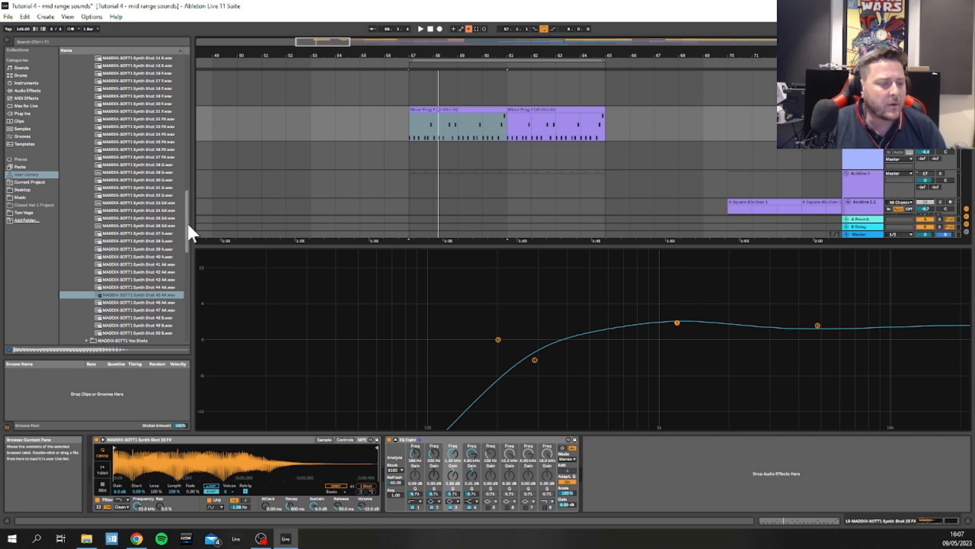
pyautogui.scroll(2, 187, 221)
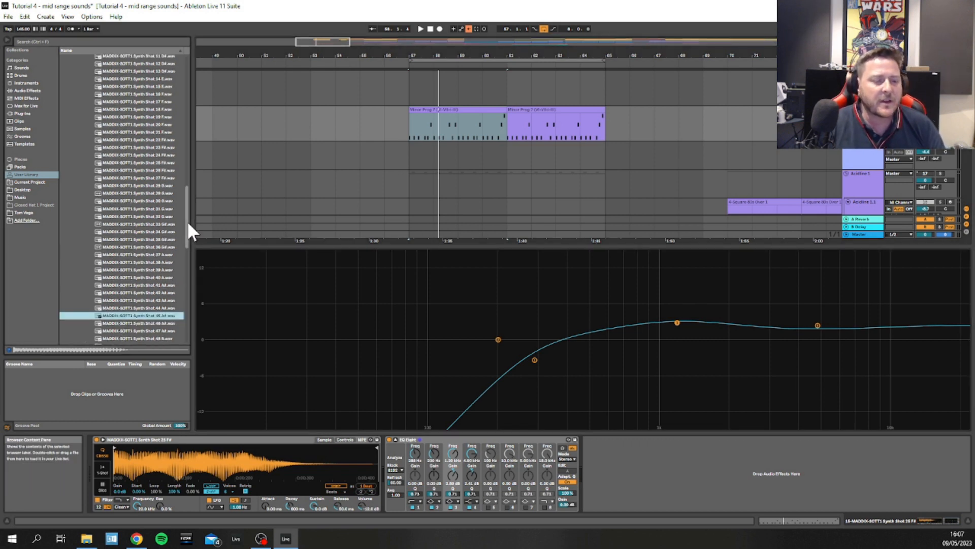
pyautogui.moveTo(187, 215); pyautogui.dragTo(184, 126)
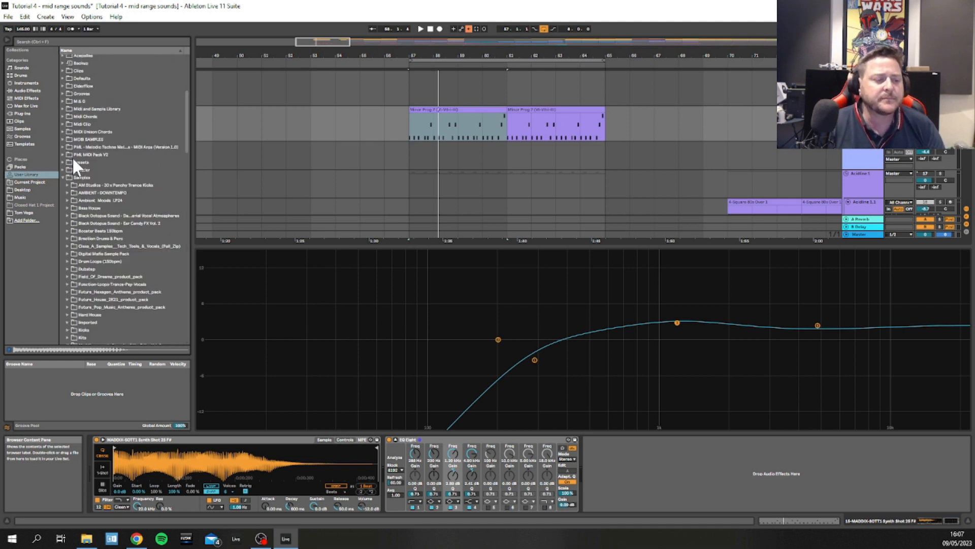
# - Collapse the expanded EQ Eight display and enlarge the A Reverb return track in the arrangement
pyautogui.click(395, 439)
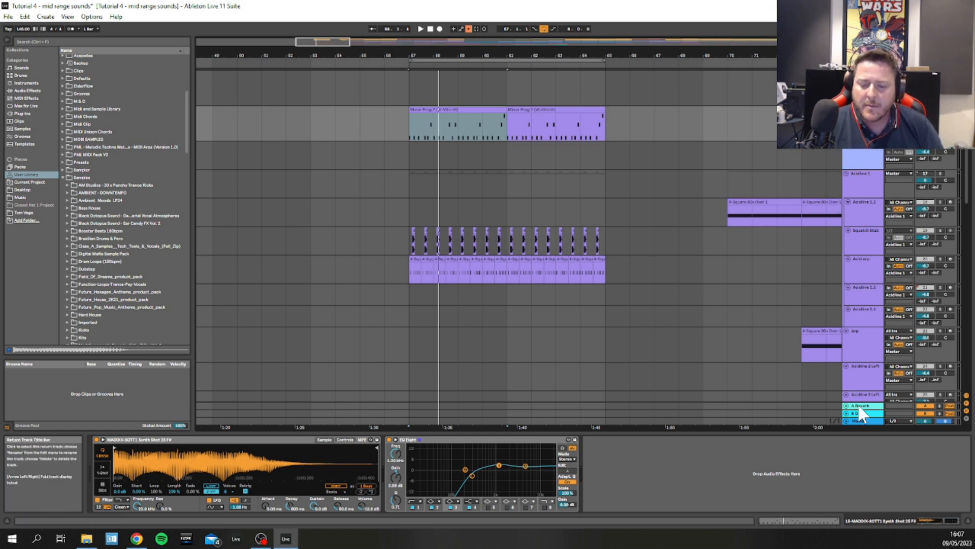
pyautogui.moveTo(858, 401); pyautogui.dragTo(859, 389)
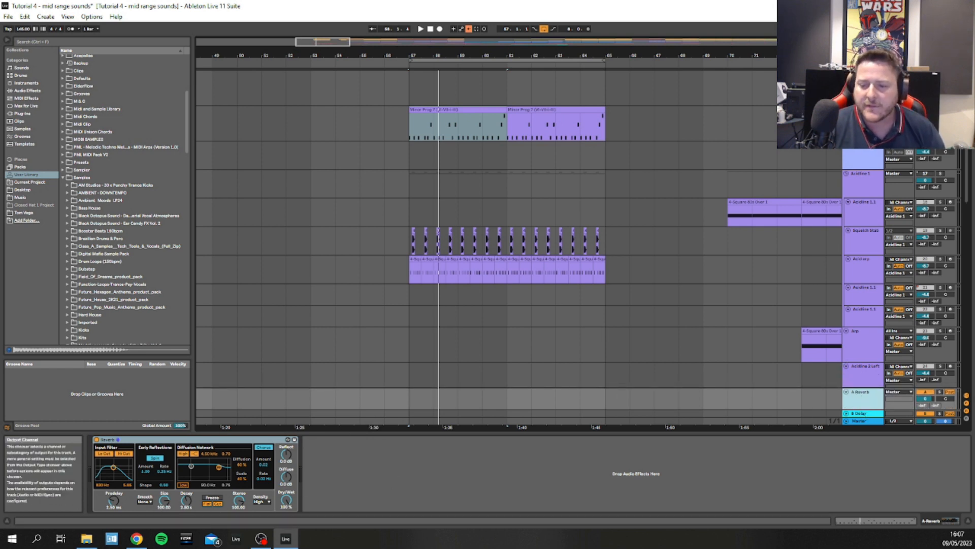
pyautogui.click(864, 109)
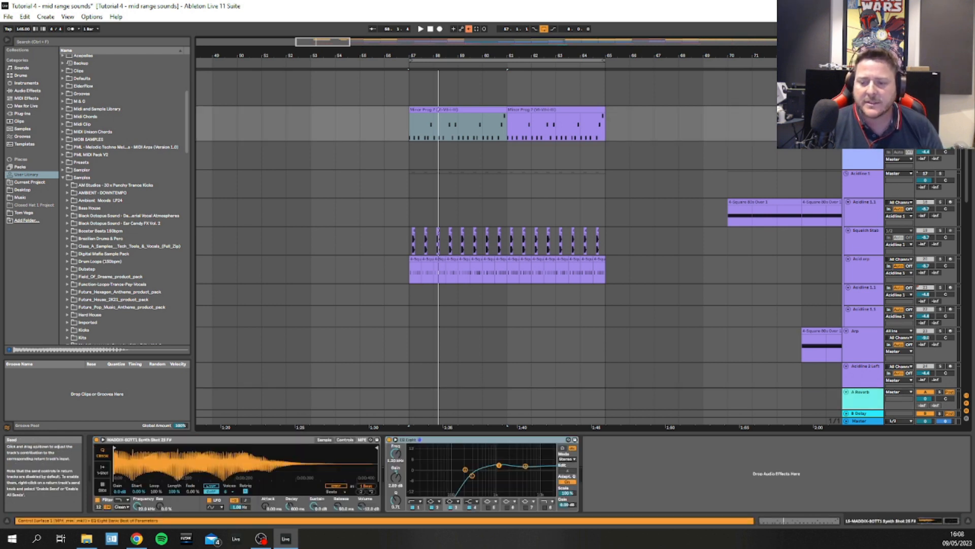
# - Set the synth shot track's A Reverb send to about -13 dB during playback, enlarging the Session View mixer to reach it
pyautogui.click(856, 402)
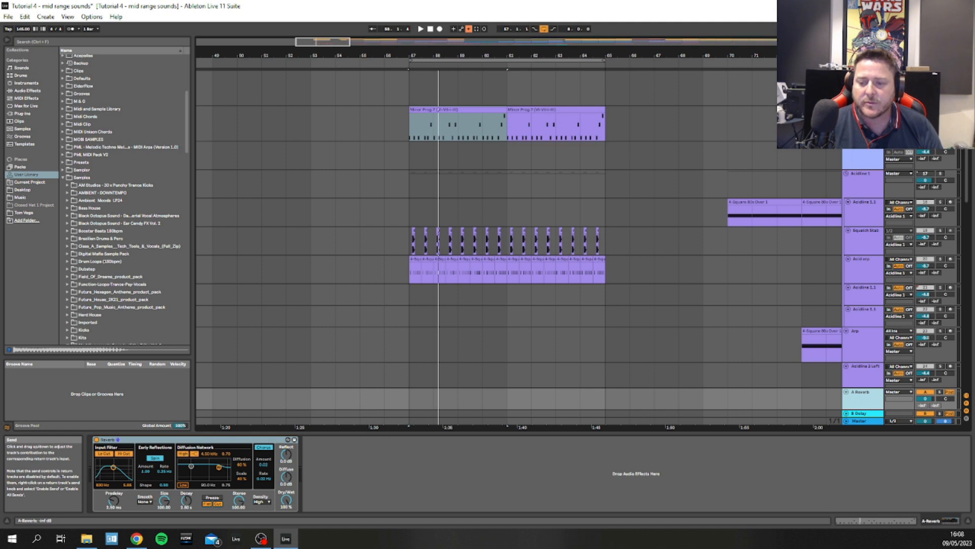
pyautogui.press('space')
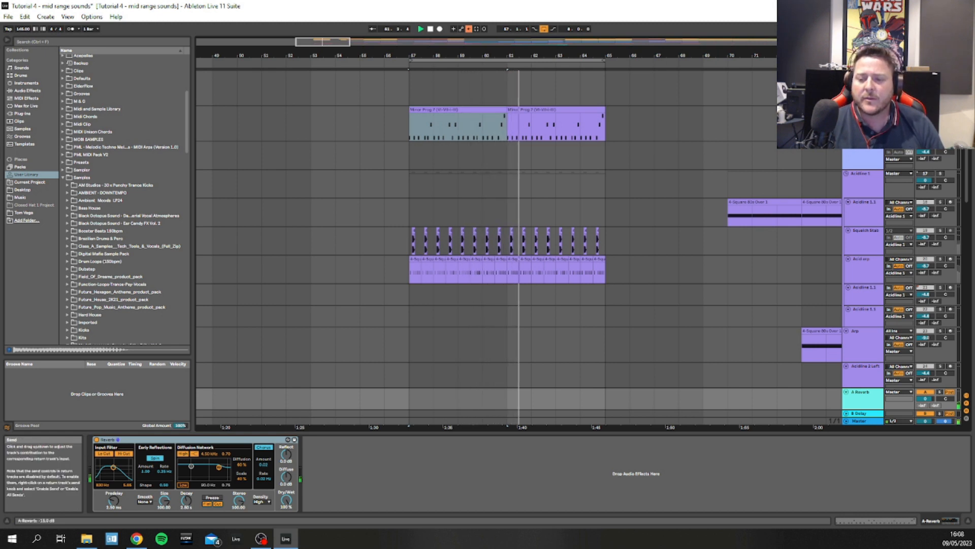
pyautogui.click(864, 118)
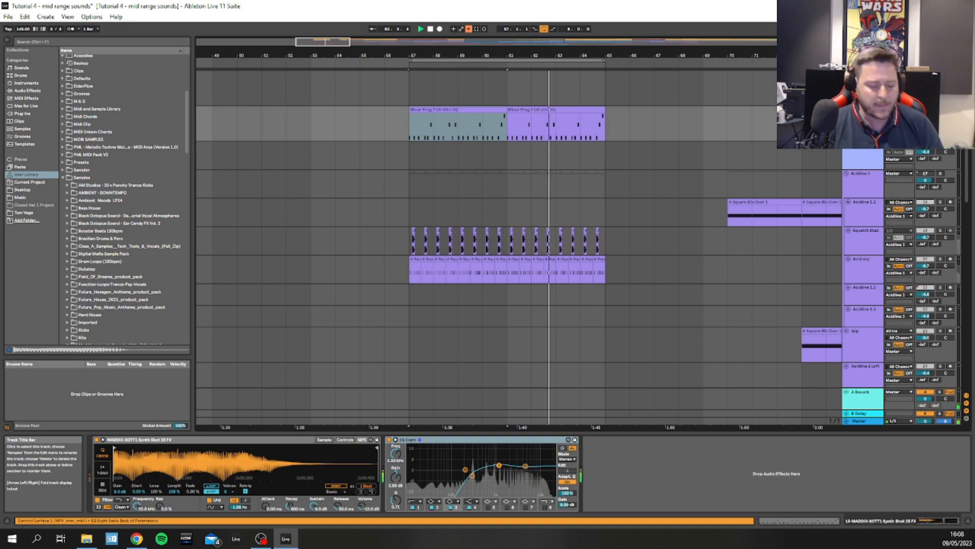
pyautogui.press('Tab')
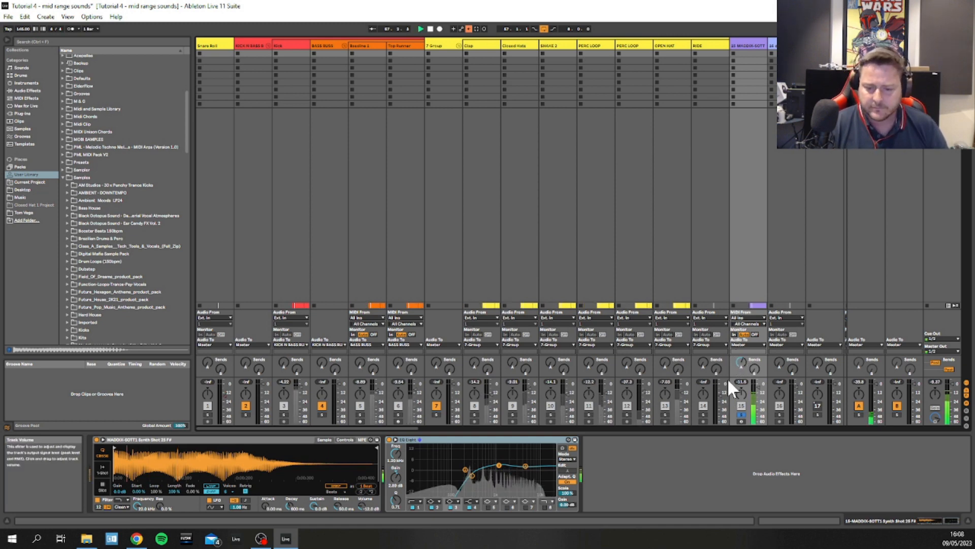
pyautogui.moveTo(731, 378); pyautogui.dragTo(736, 312)
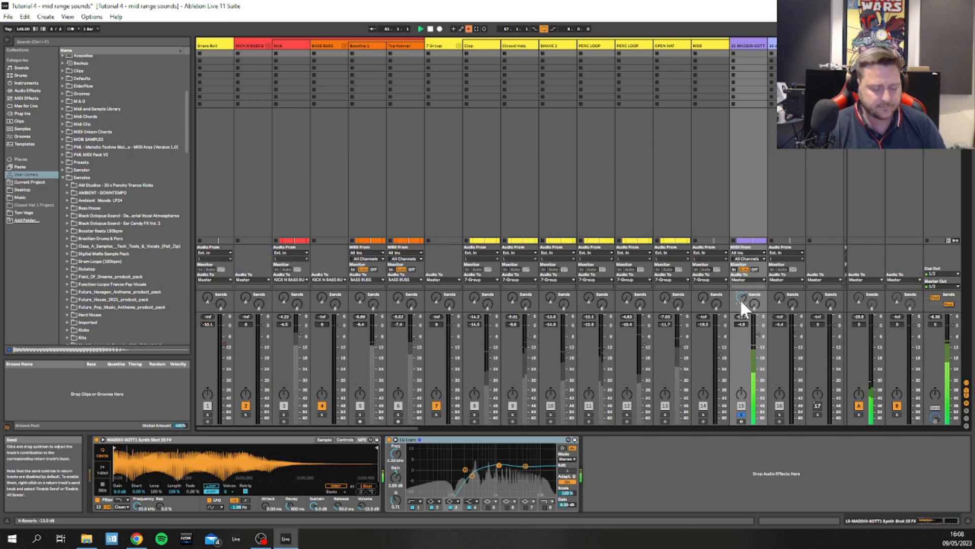
pyautogui.press('Tab')
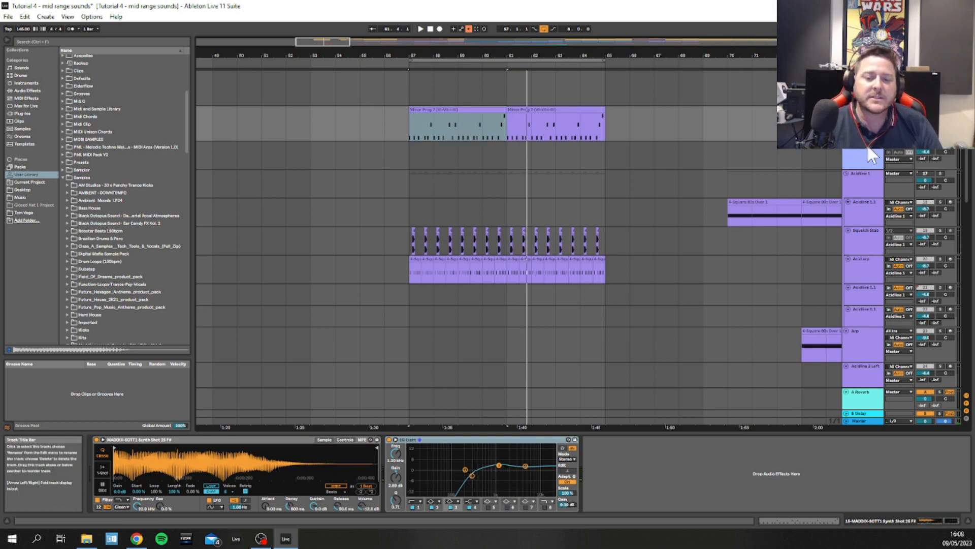
# - Review the devices on the A Reverb and B Delay return tracks and reselect the synth shot track's clip at bar 57
pyautogui.click(856, 389)
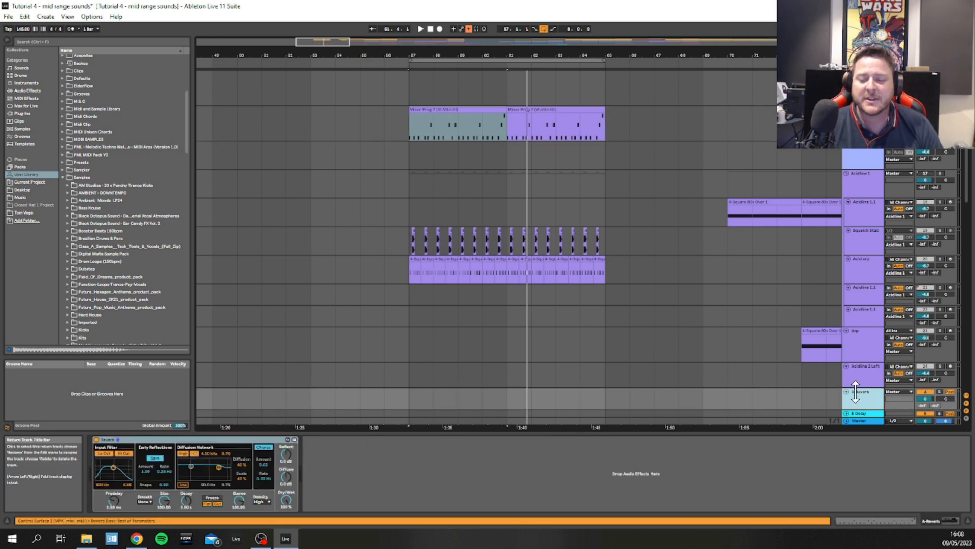
pyautogui.click(857, 413)
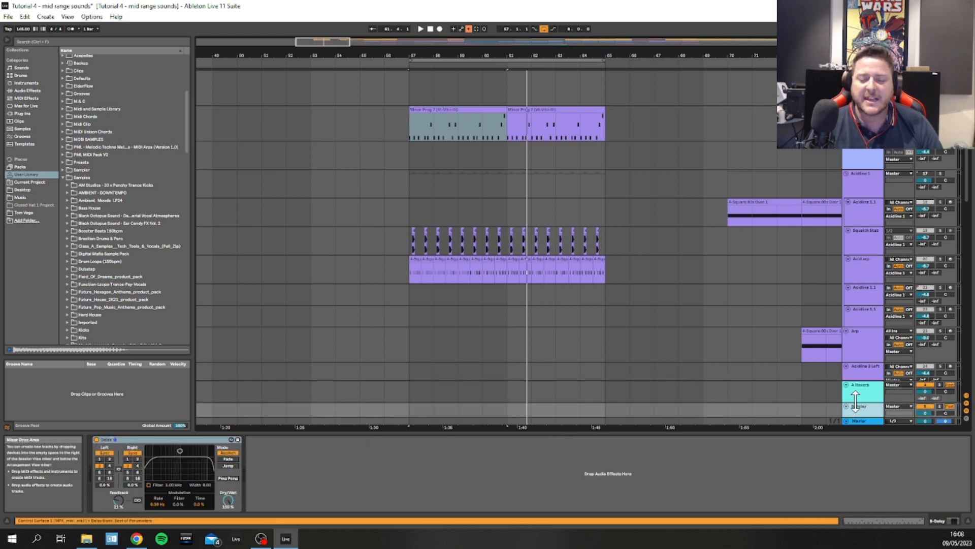
pyautogui.click(856, 389)
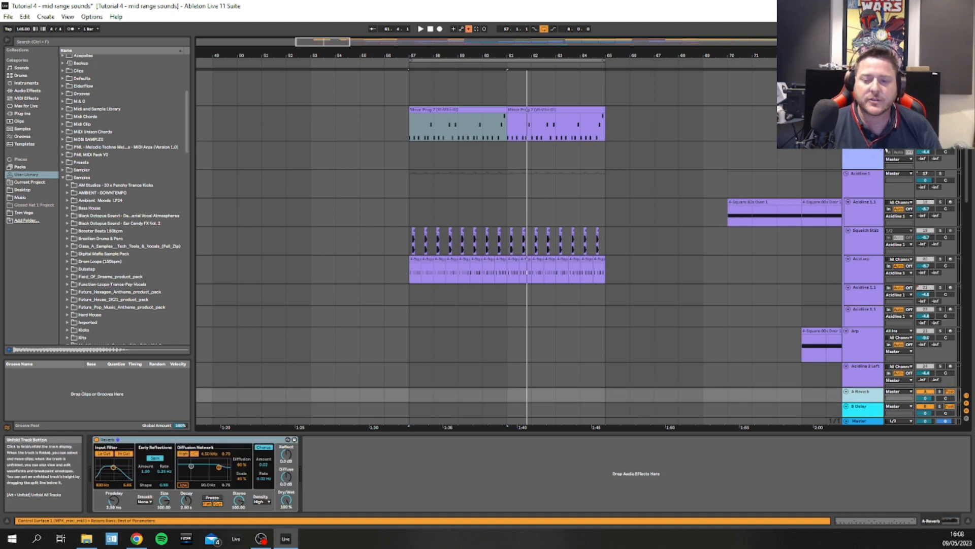
pyautogui.click(864, 155)
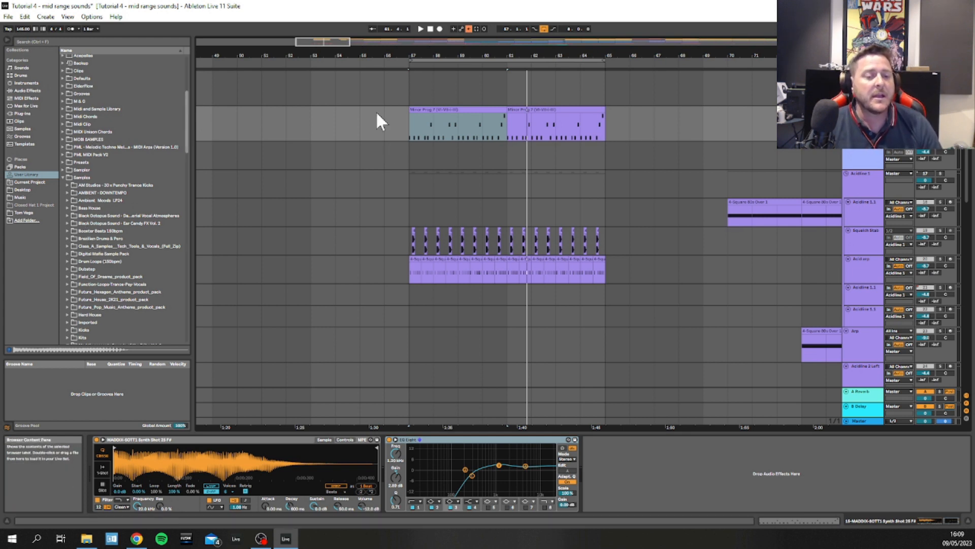
pyautogui.click(413, 127)
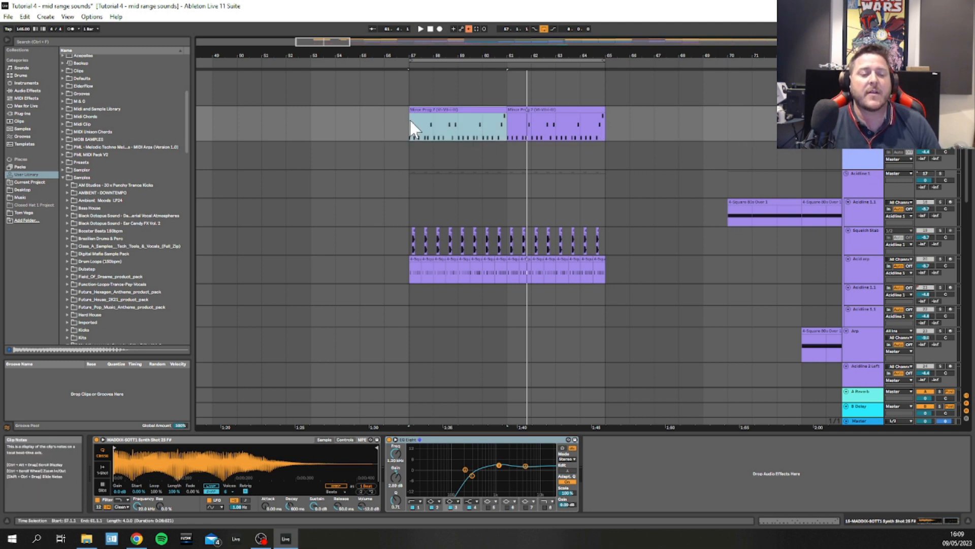
pyautogui.press('0')
pyautogui.press('0')
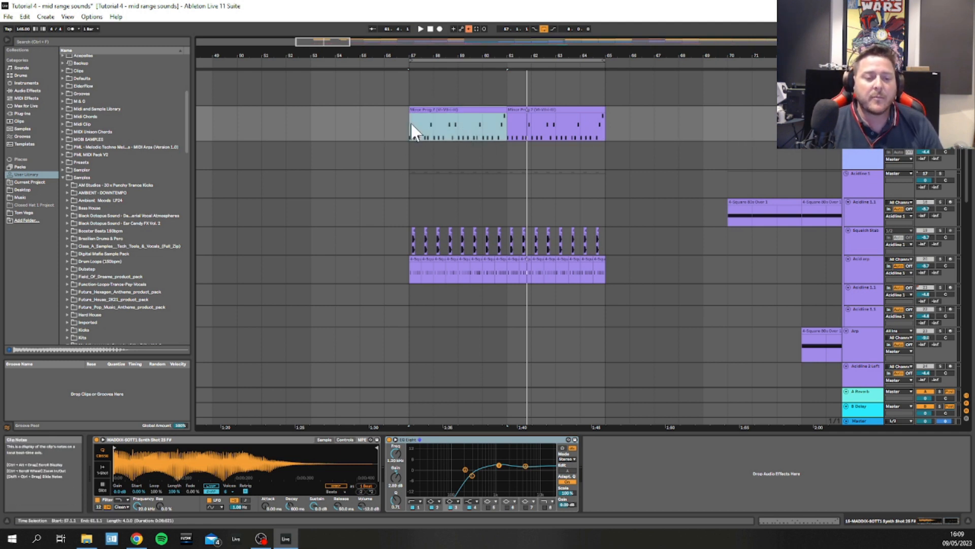
pyautogui.click(863, 120)
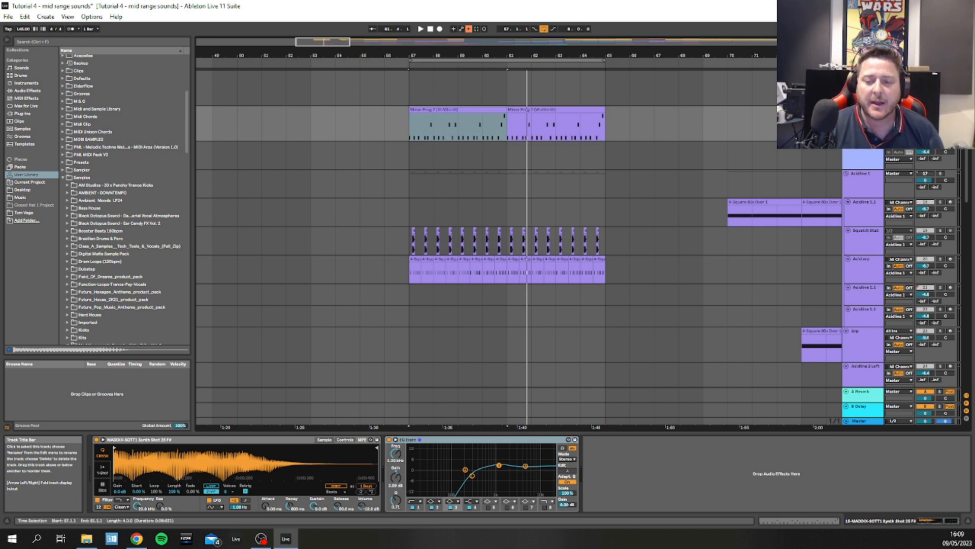
pyautogui.scroll(5, 587, 169)
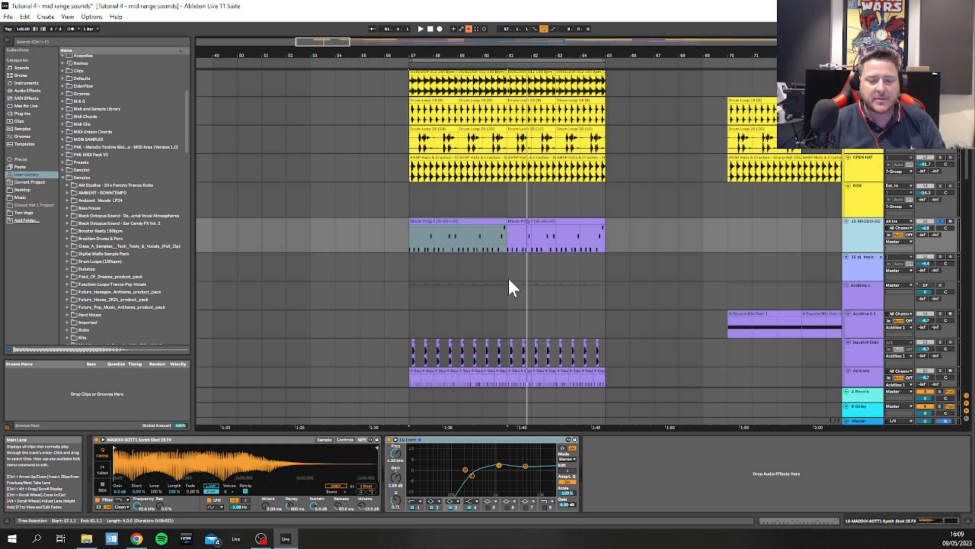
pyautogui.click(411, 245)
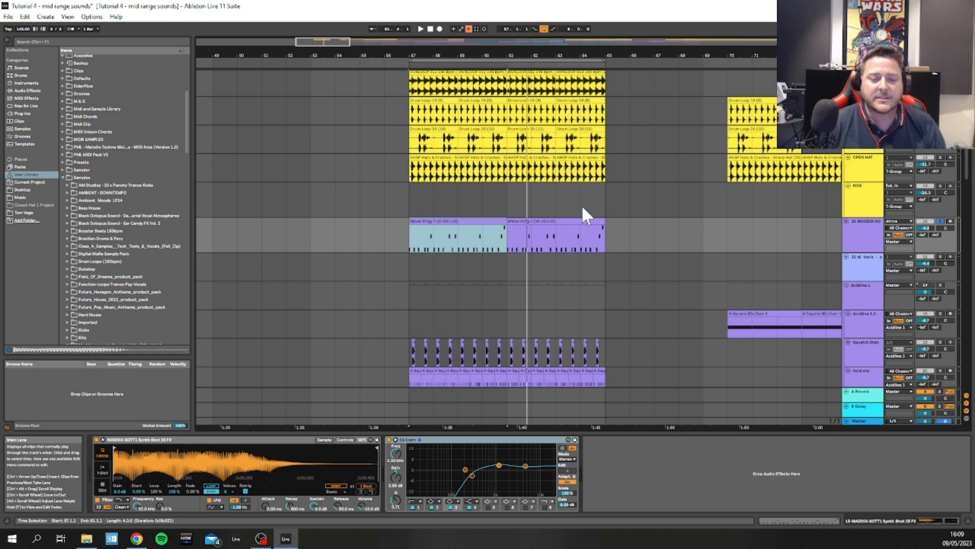
pyautogui.click(865, 229)
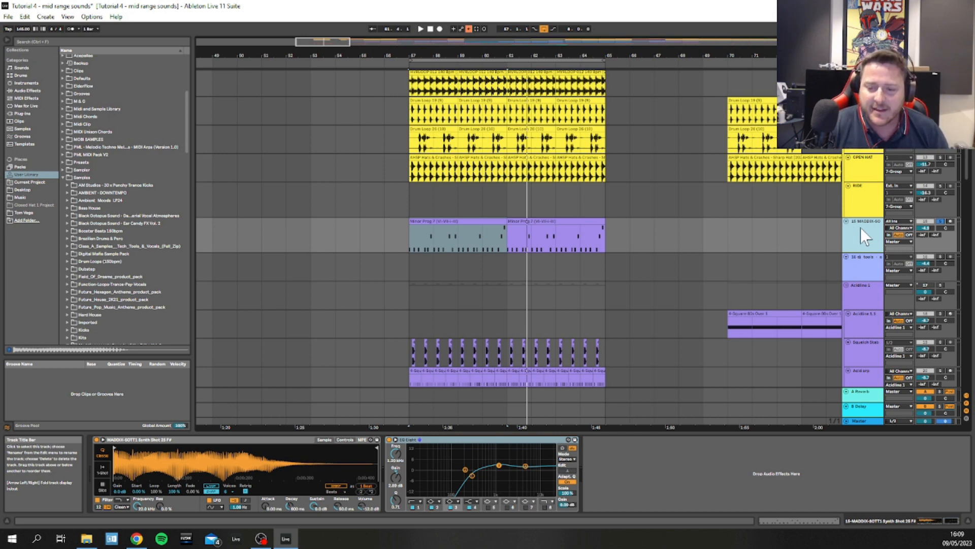
pyautogui.scroll(-2, 419, 147)
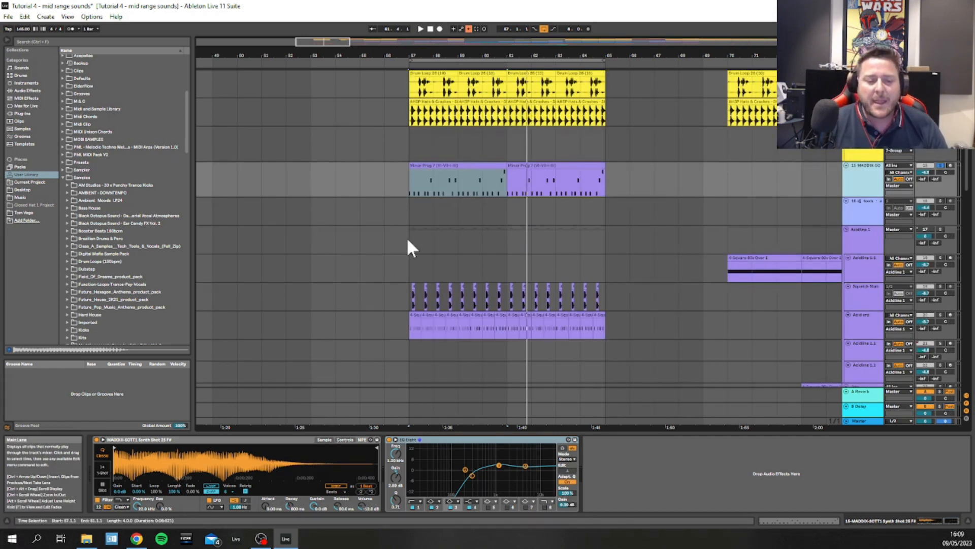
# - Activate and solo the Acidline 1 group track
pyautogui.click(857, 241)
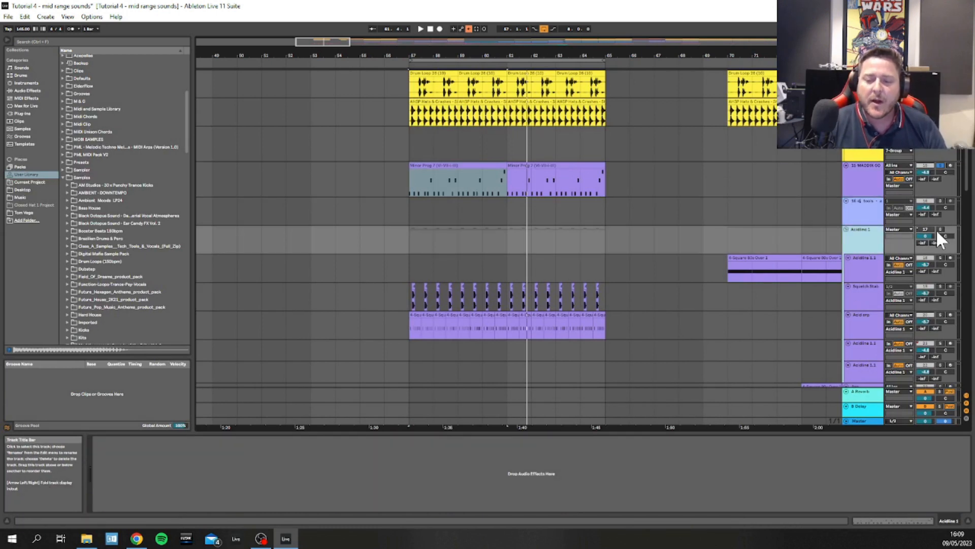
pyautogui.click(931, 229)
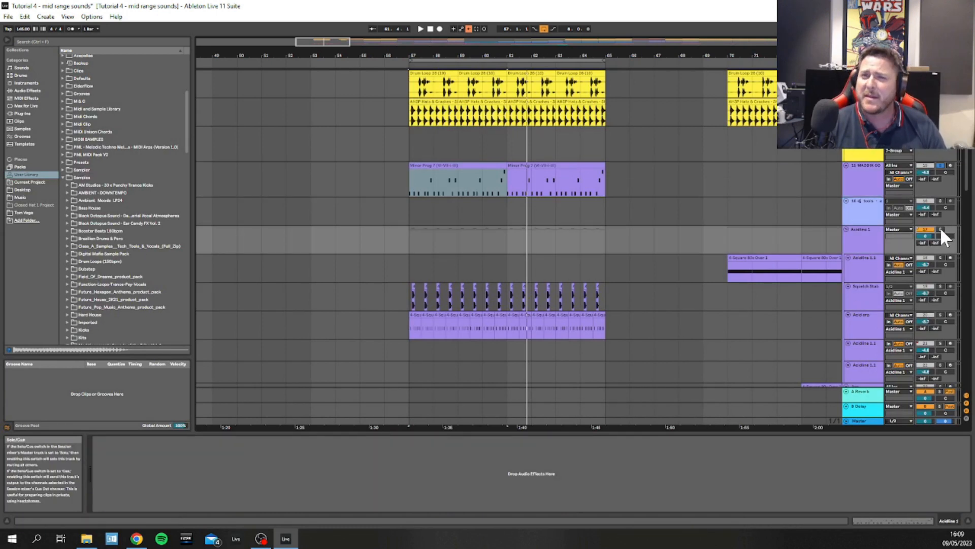
# - Solo the Squelch Stab track, play it from bar 57 and increase its track height in the arrangement
pyautogui.click(867, 304)
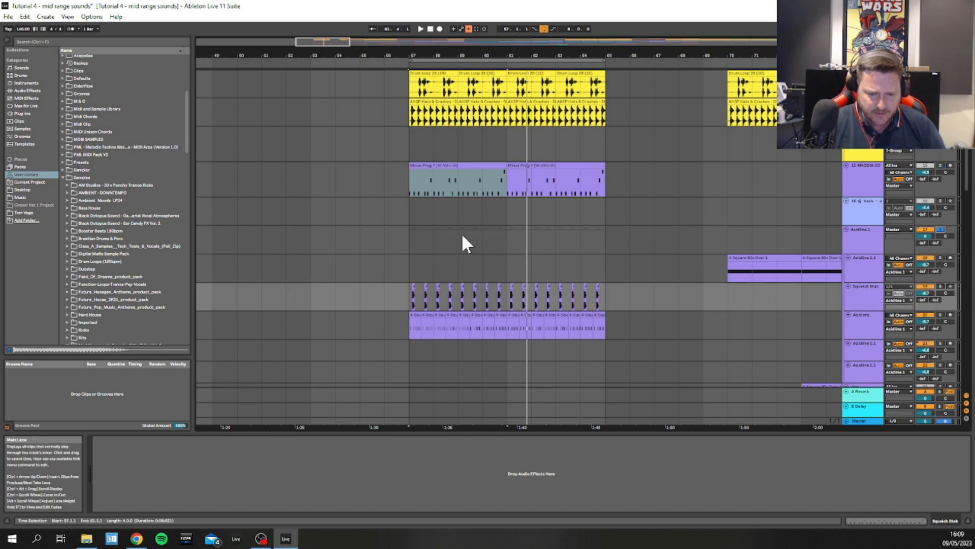
pyautogui.click(409, 268)
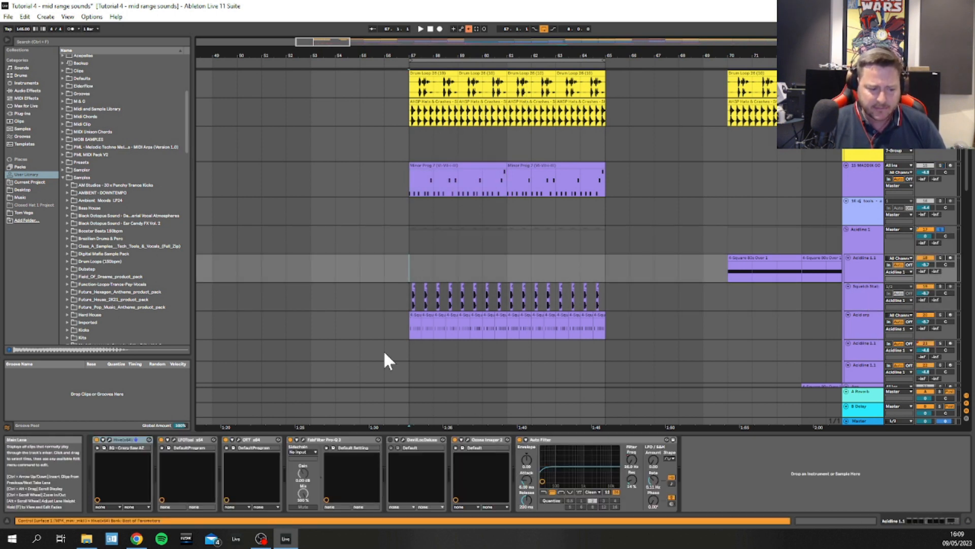
pyautogui.click(862, 292)
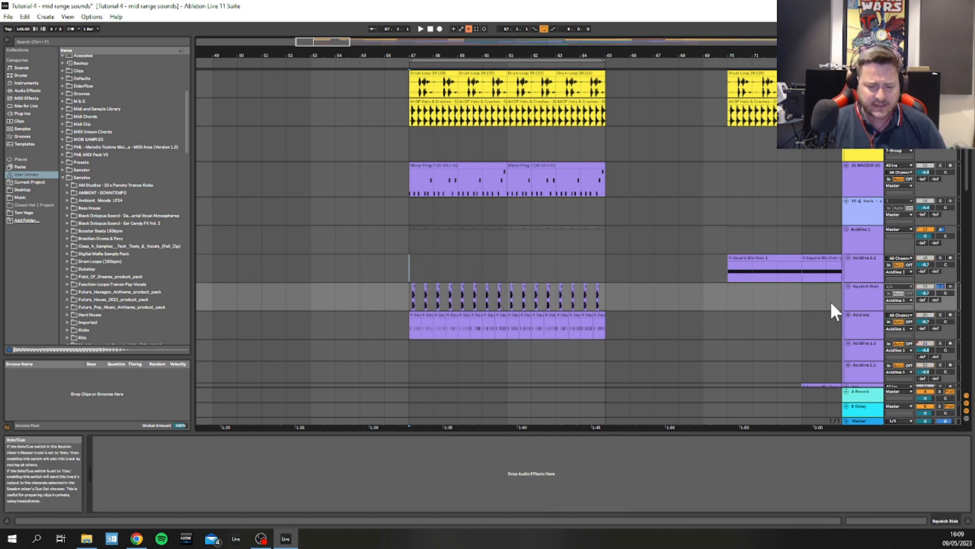
pyautogui.click(859, 300)
pyautogui.press('space')
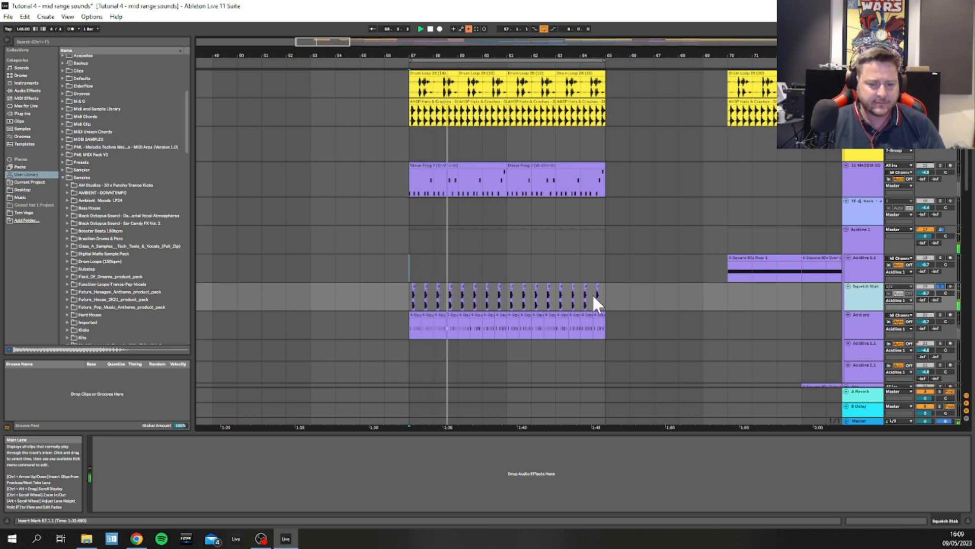
pyautogui.moveTo(859, 310); pyautogui.dragTo(799, 319)
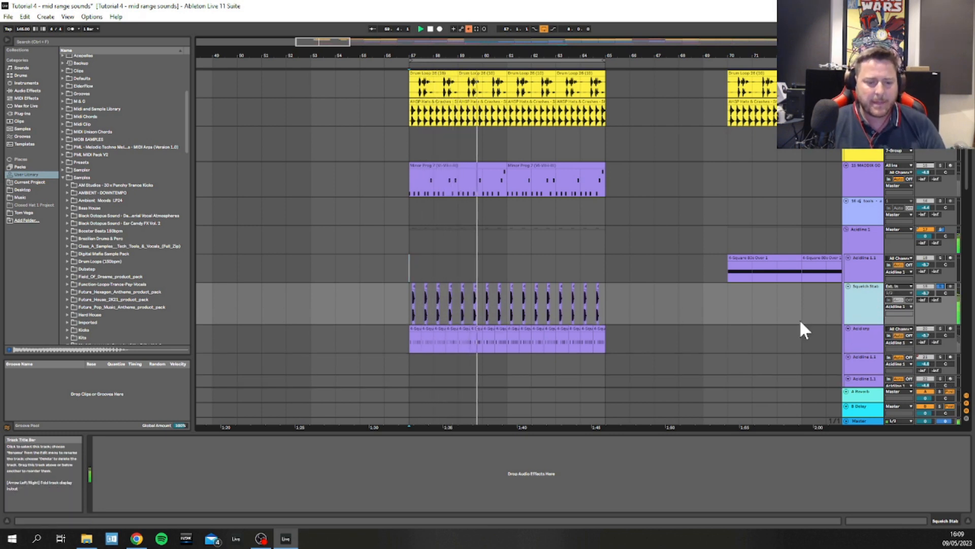
# - Stop playback and audition the soloed Squelch Stab clips again from bar 57 in close-up
pyautogui.rightClick(398, 291)
pyautogui.click(426, 371)
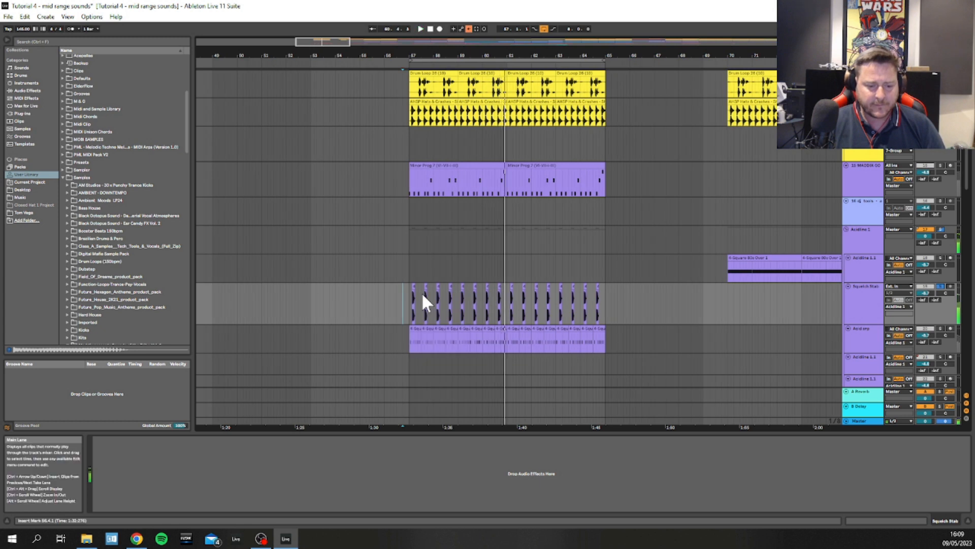
pyautogui.press('space')
pyautogui.scroll(5, 413, 299)
pyautogui.click(395, 295)
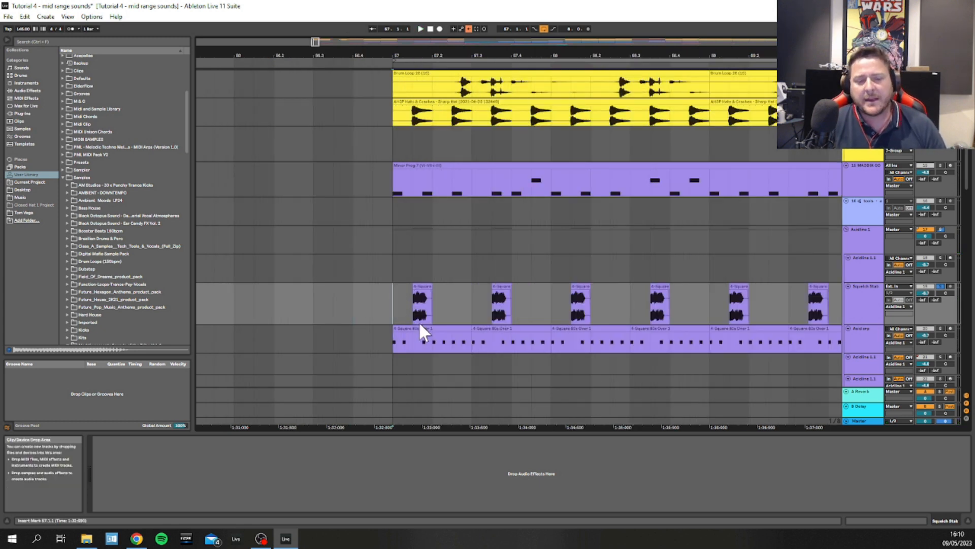
pyautogui.press('space')
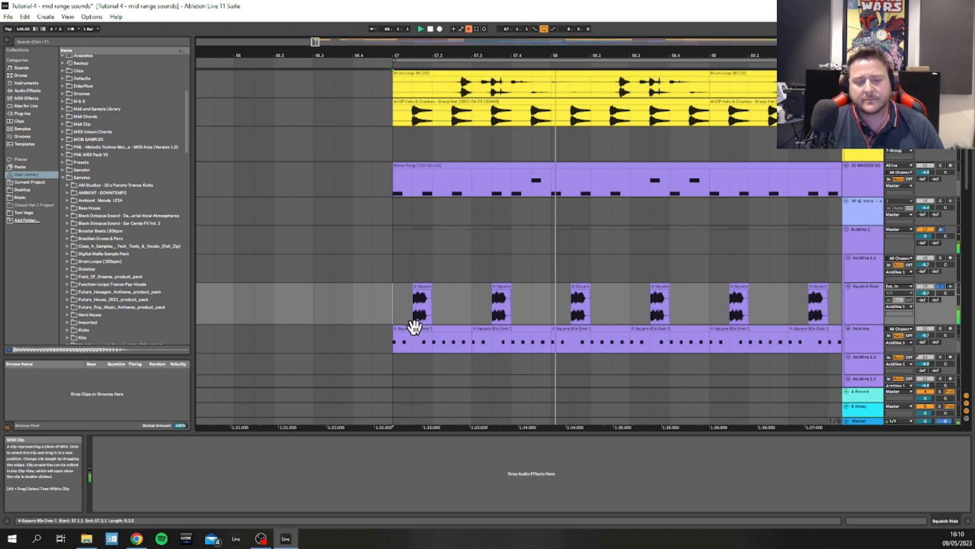
pyautogui.scroll(-6, 505, 304)
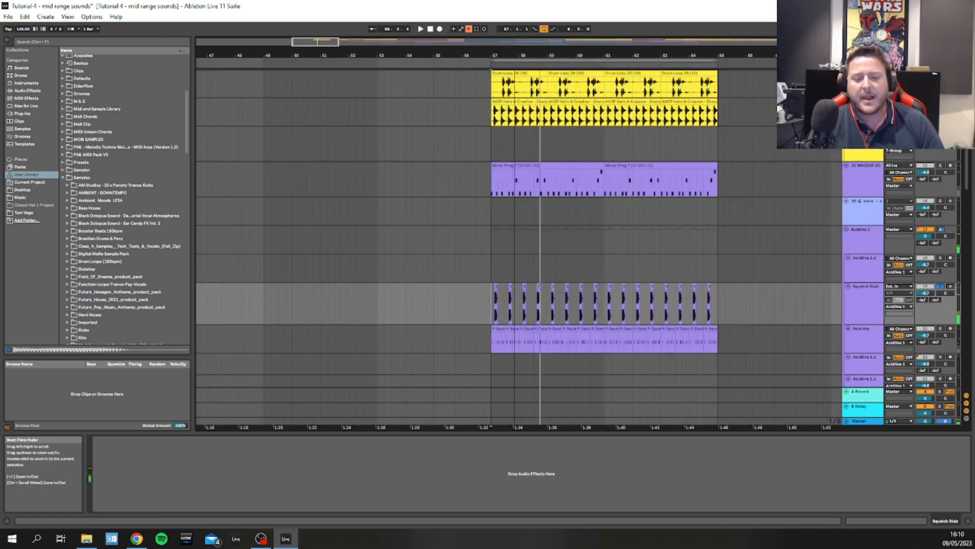
# - Solo and arm the Acid arp track and inspect the preset loaded in its Hive synth
pyautogui.click(867, 341)
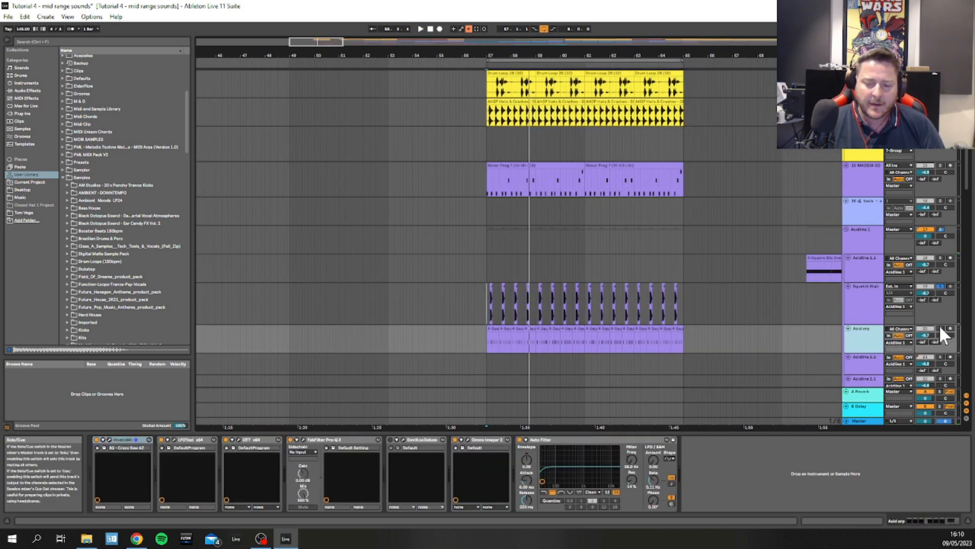
pyautogui.click(949, 328)
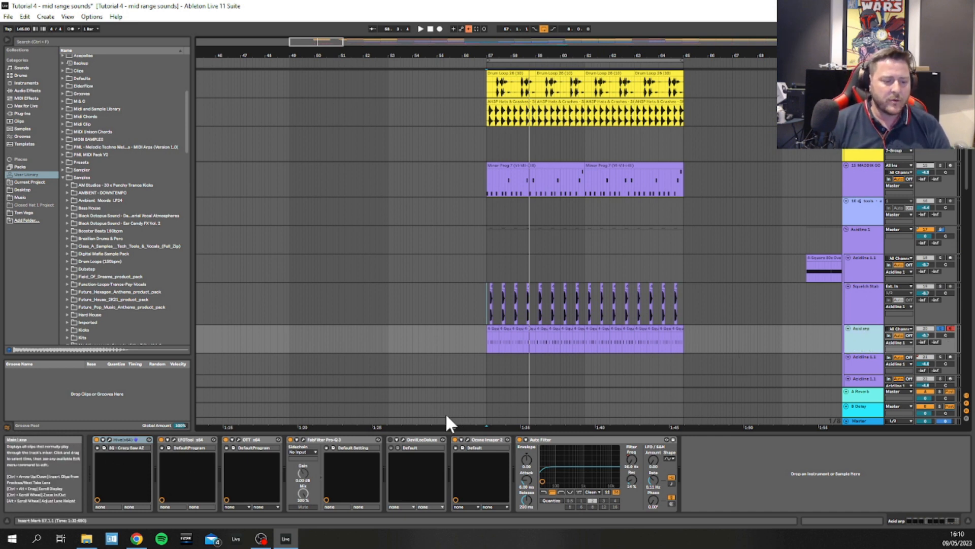
pyautogui.click(108, 440)
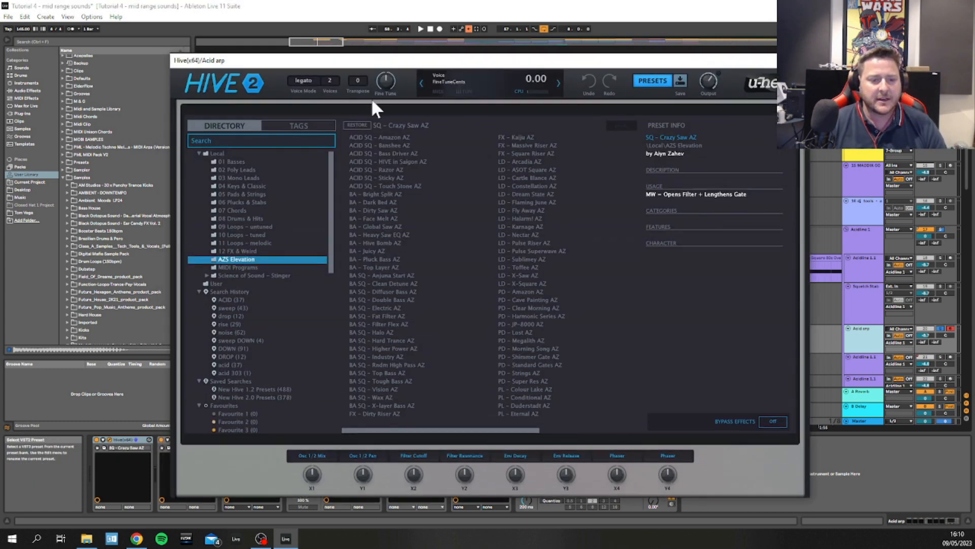
pyautogui.click(503, 82)
pyautogui.click(696, 63)
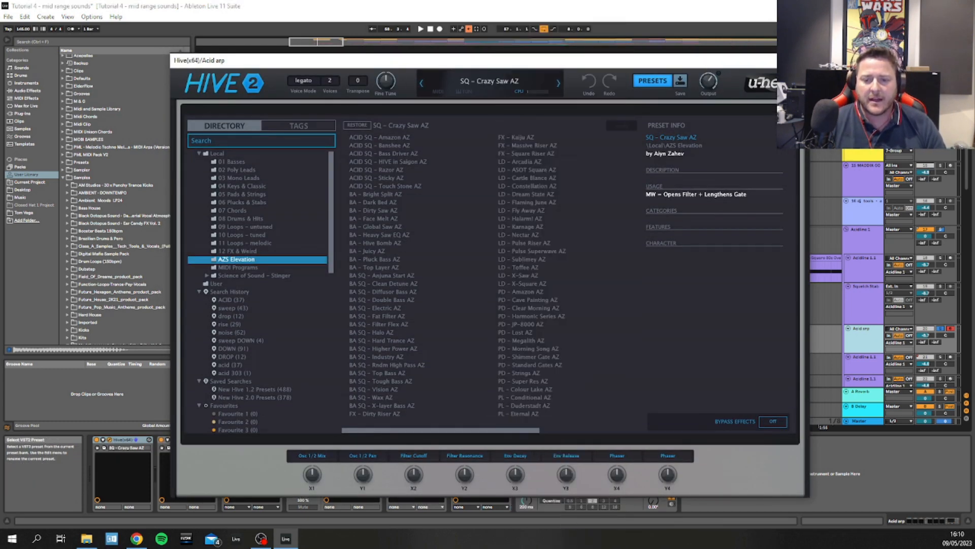
pyautogui.click(799, 61)
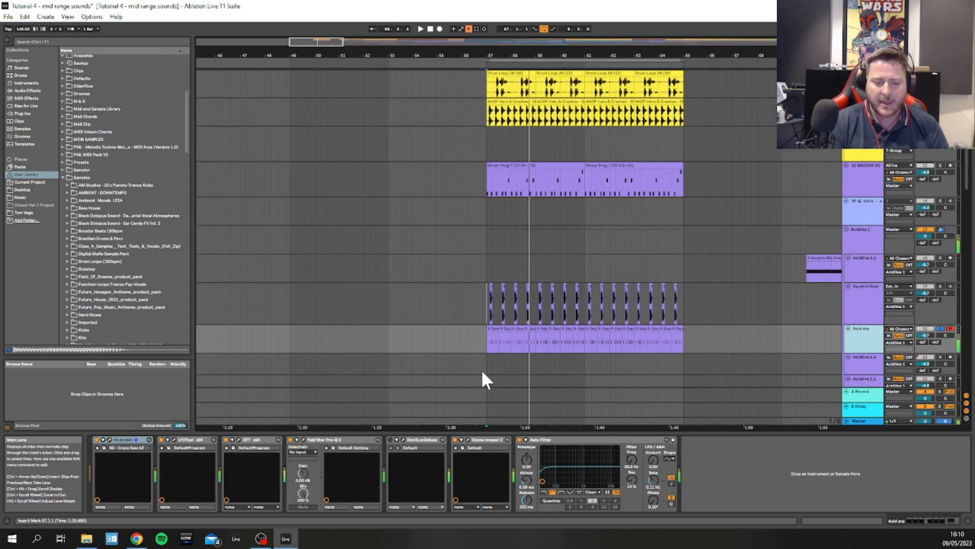
# - Open the Acid arp track's first MIDI clip at bar 57 in the note editor
pyautogui.click(490, 327)
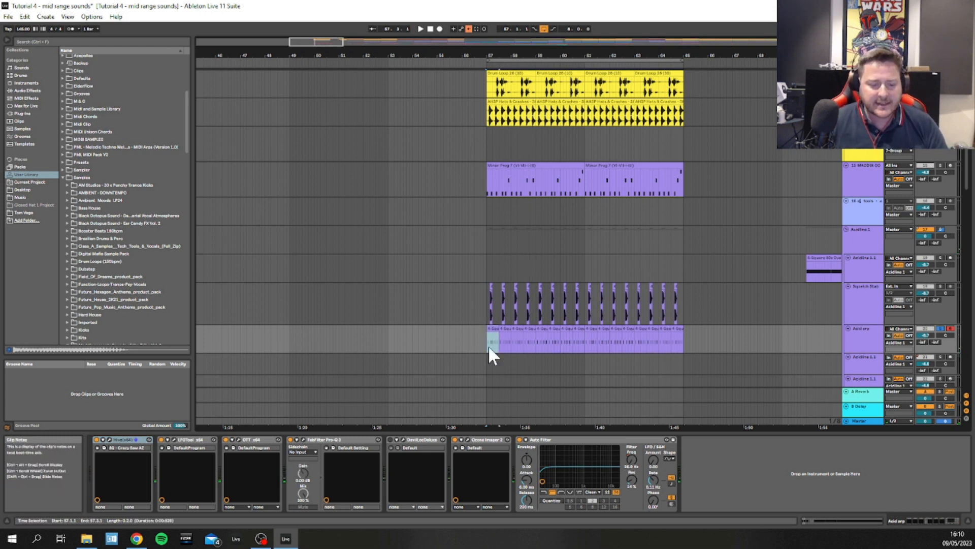
pyautogui.scroll(5, 490, 342)
pyautogui.click(487, 328)
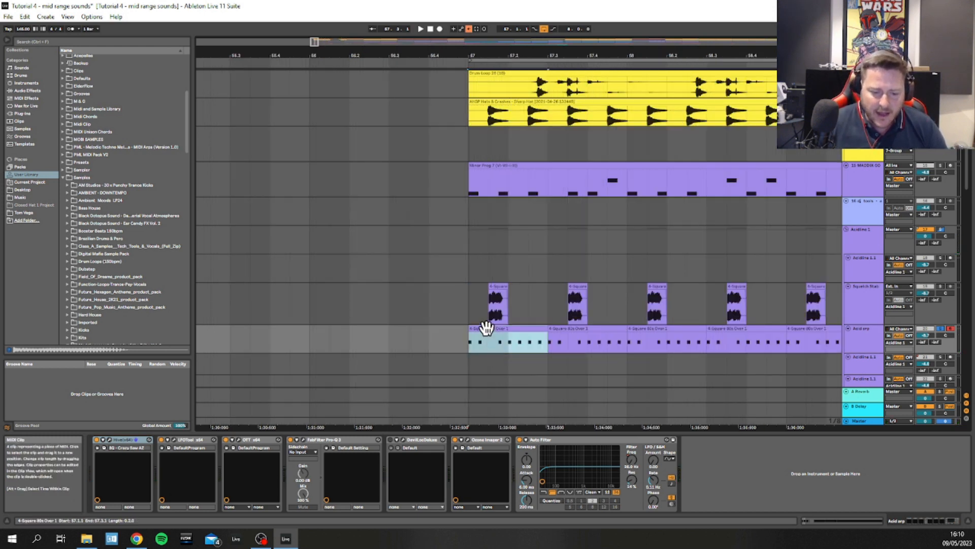
pyautogui.doubleClick(484, 328)
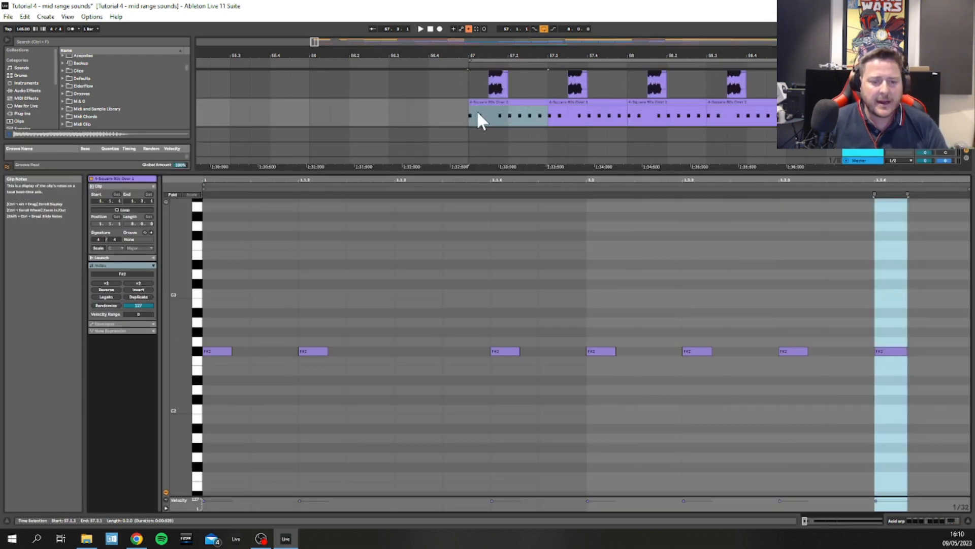
# - Loop the arrangement over the first Acid arp clip from 57.1.1 to 57.3.1 and reduce the note editor's height
pyautogui.moveTo(468, 108); pyautogui.dragTo(548, 104)
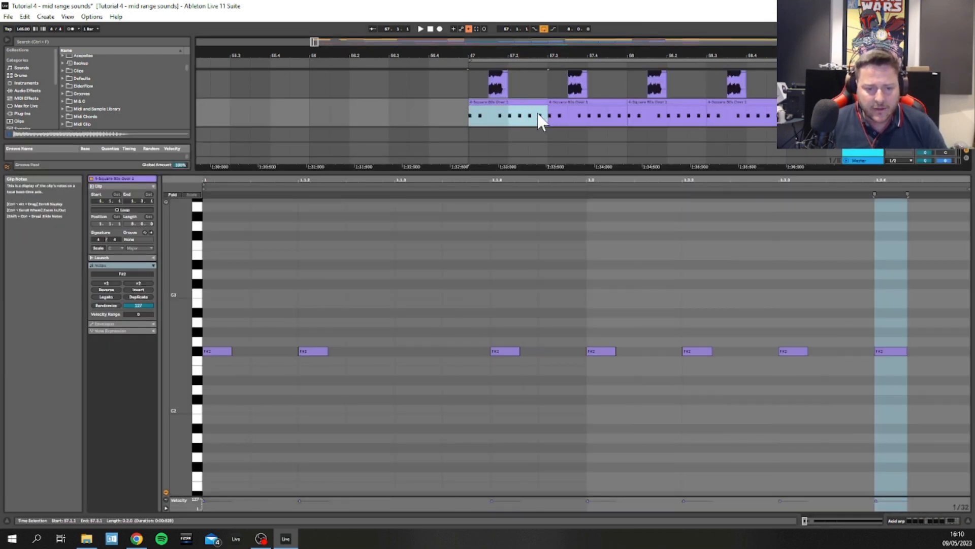
pyautogui.rightClick(539, 115)
pyautogui.click(548, 207)
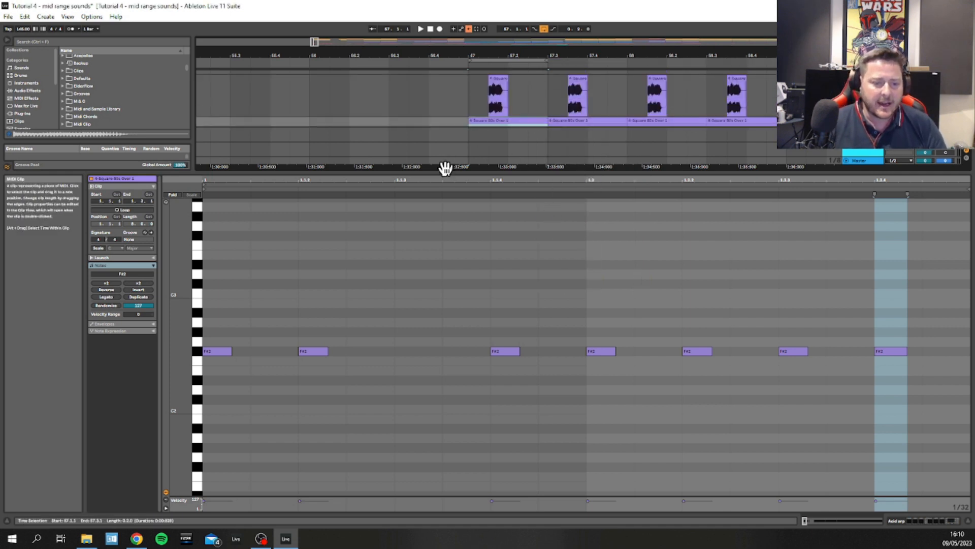
pyautogui.moveTo(444, 169); pyautogui.dragTo(445, 265)
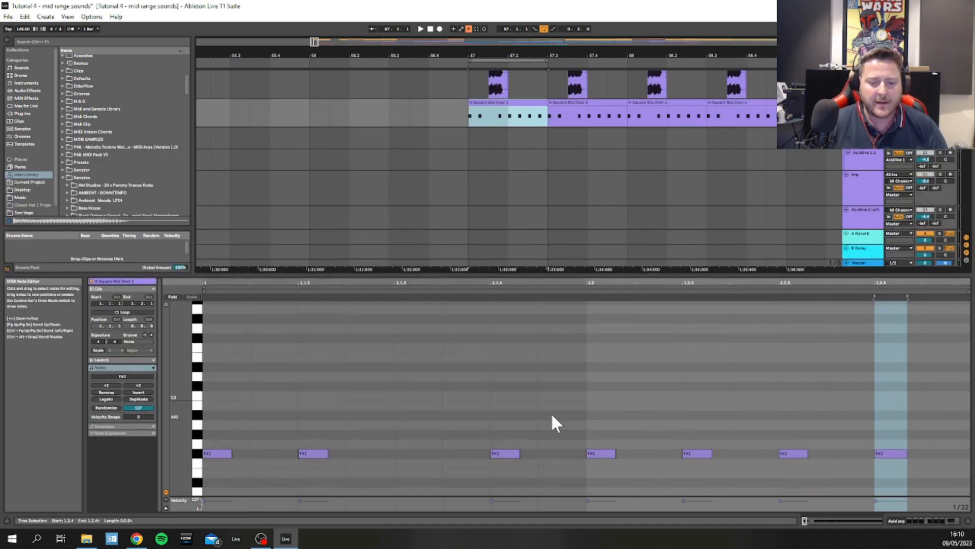
# - Play the looped Acid arp clip while viewing its notes and the neighbouring tracks
pyautogui.press('space')
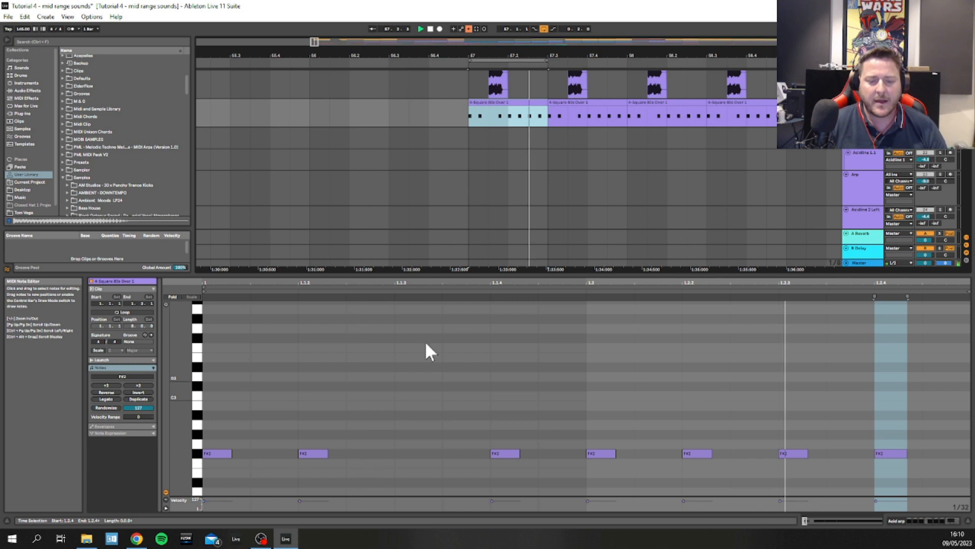
pyautogui.scroll(2, 563, 122)
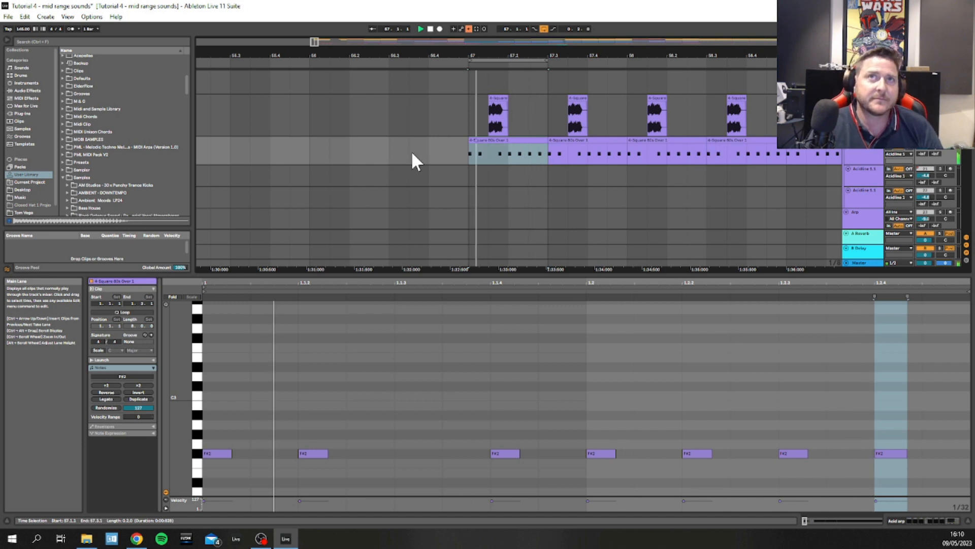
pyautogui.scroll(4, 454, 150)
pyautogui.scroll(2, 451, 143)
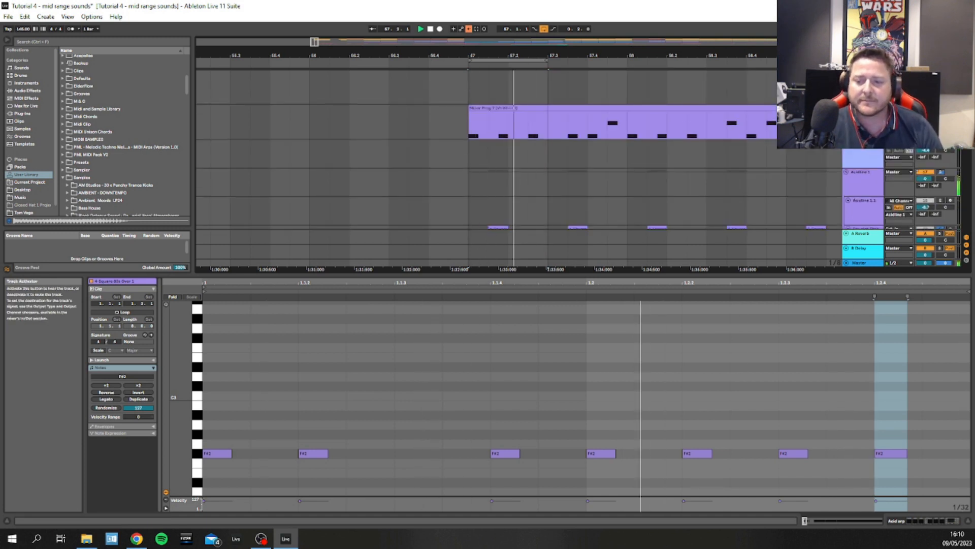
pyautogui.scroll(-3, 510, 148)
pyautogui.scroll(-2, 507, 150)
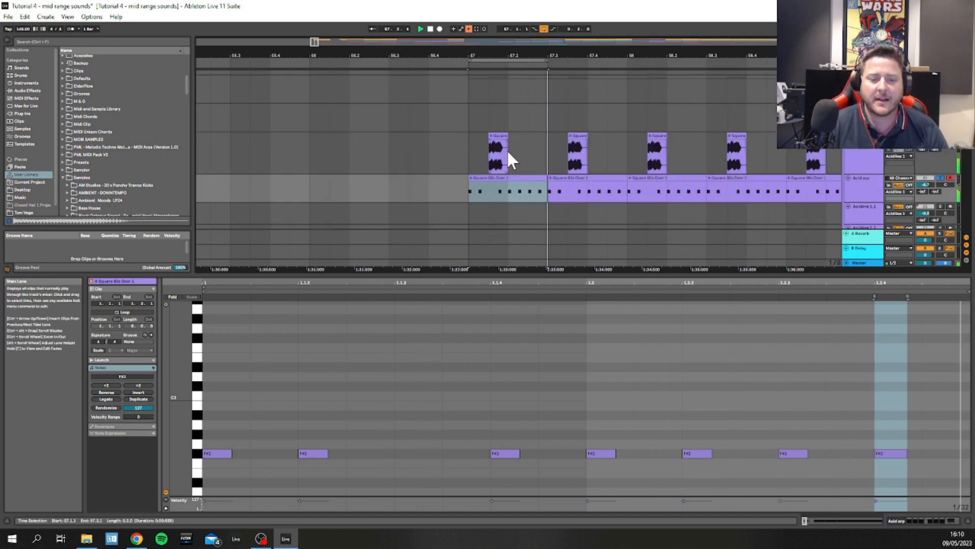
pyautogui.press('space')
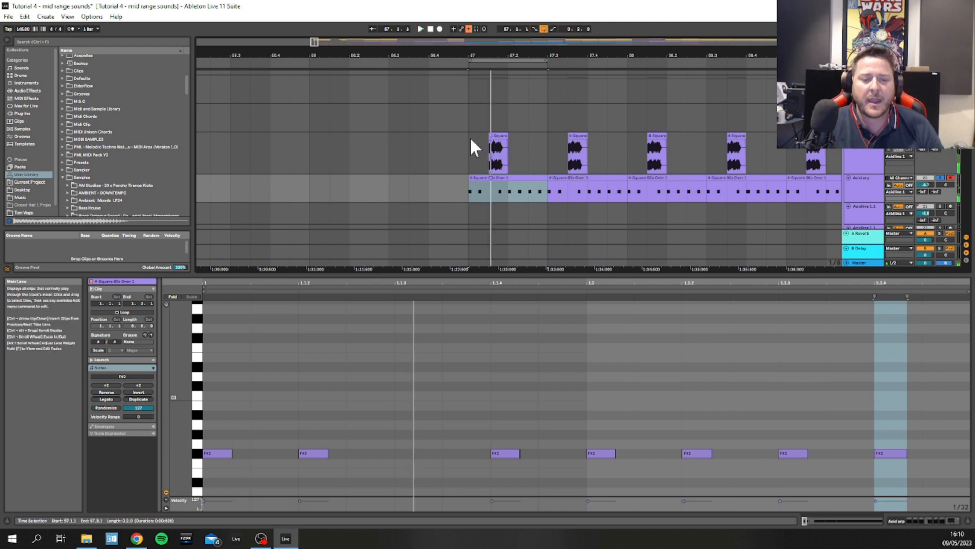
# - Unsolo the Acid arp track, play the loop briefly and return to the track's device chain
pyautogui.click(940, 178)
pyautogui.press('space')
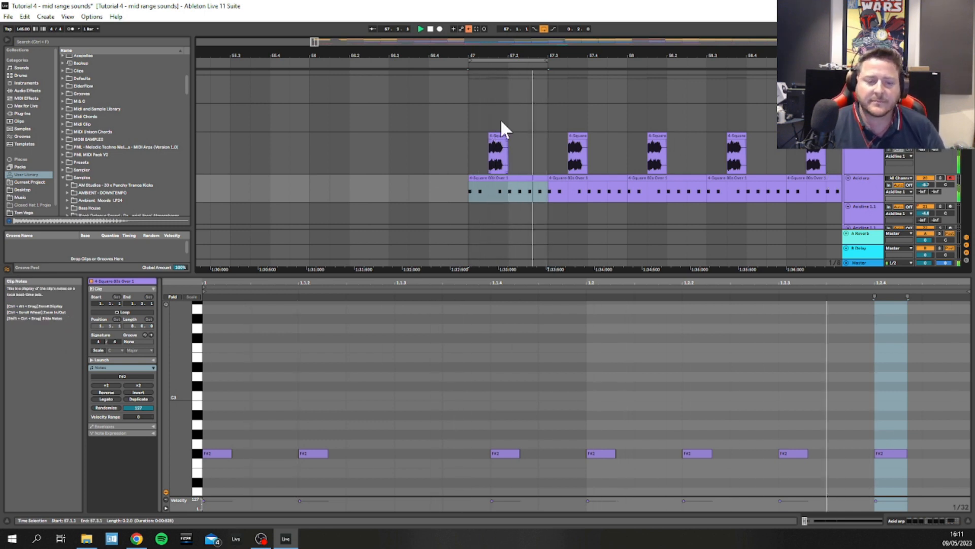
pyautogui.press('space')
pyautogui.hotkey('shift', 'Tab')
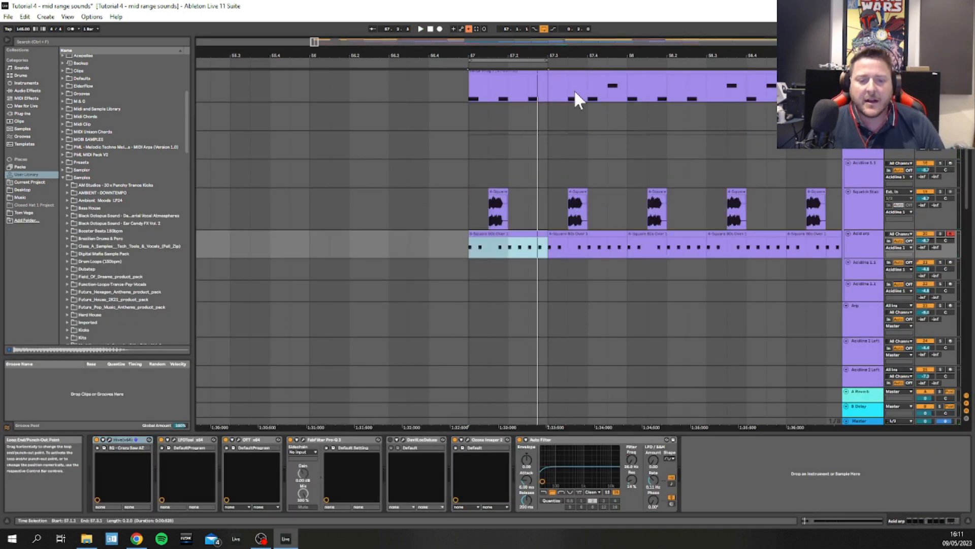
# - Examine the notes of the MIDI clip at bar 57 above the acid tracks, and compare the Acid arp and Squelch Stab device chains
pyautogui.scroll(2, 581, 96)
pyautogui.doubleClick(578, 107)
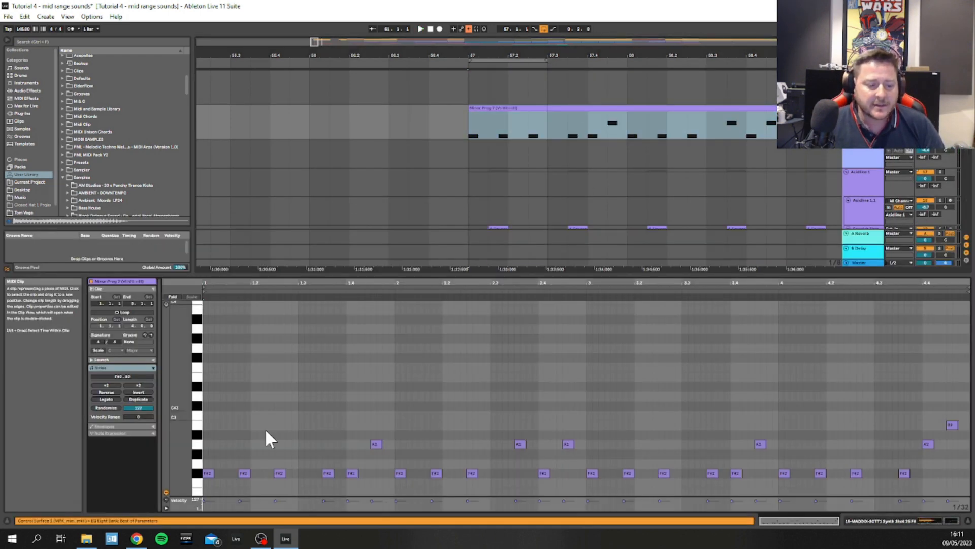
pyautogui.hotkey('shift', 'Tab')
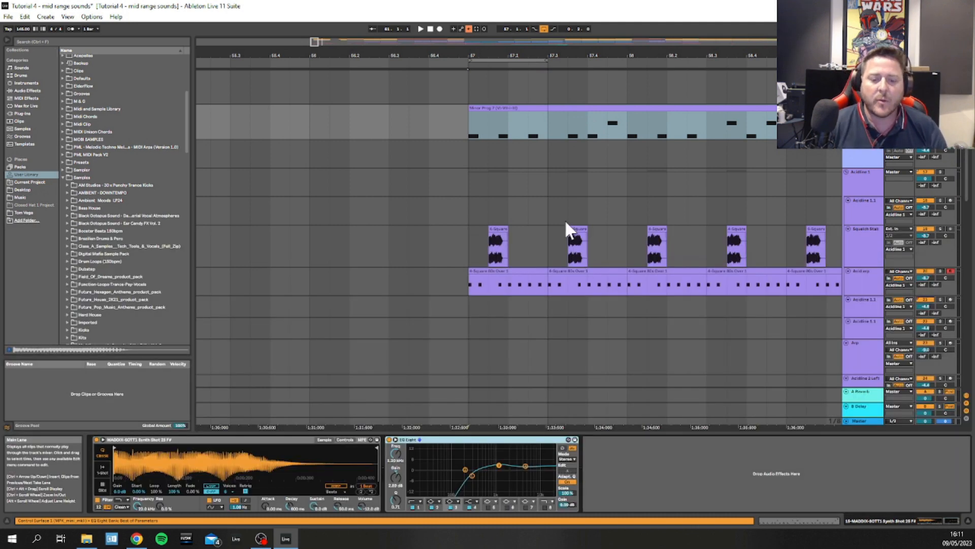
pyautogui.scroll(-3, 711, 244)
pyautogui.click(861, 226)
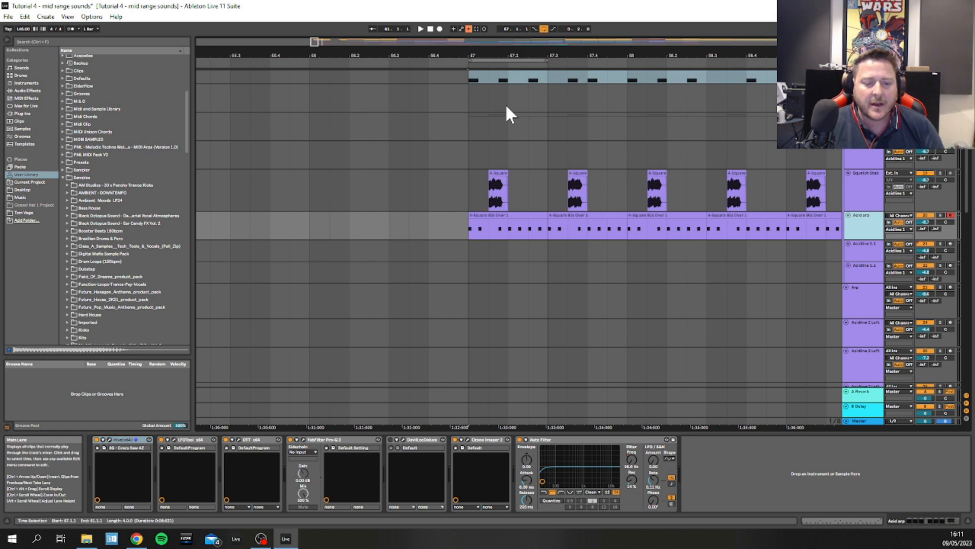
pyautogui.scroll(2, 490, 236)
pyautogui.click(894, 220)
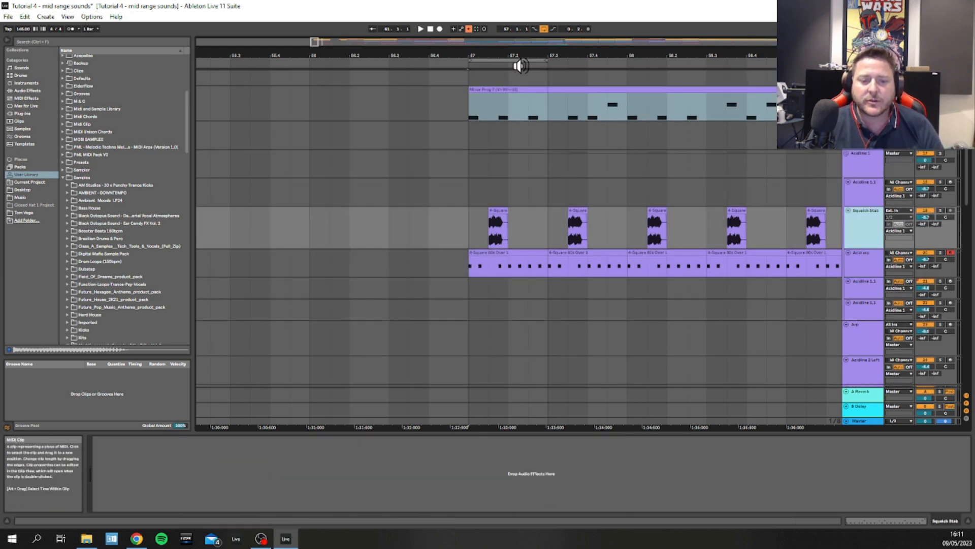
# - Extend the arrangement loop that starts at bar 57 to four bars, ending at bar 61
pyautogui.moveTo(547, 60); pyautogui.dragTo(789, 71)
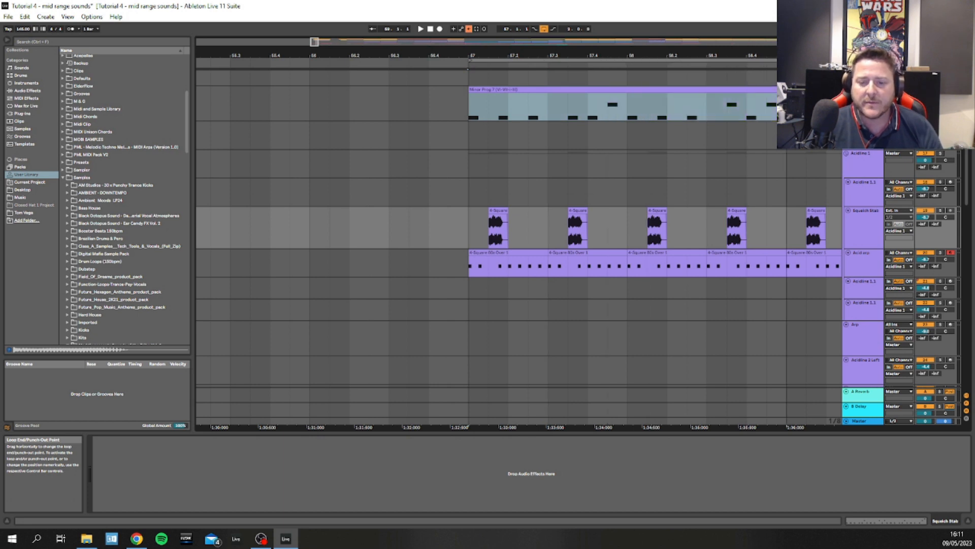
pyautogui.moveTo(655, 57); pyautogui.dragTo(562, 57)
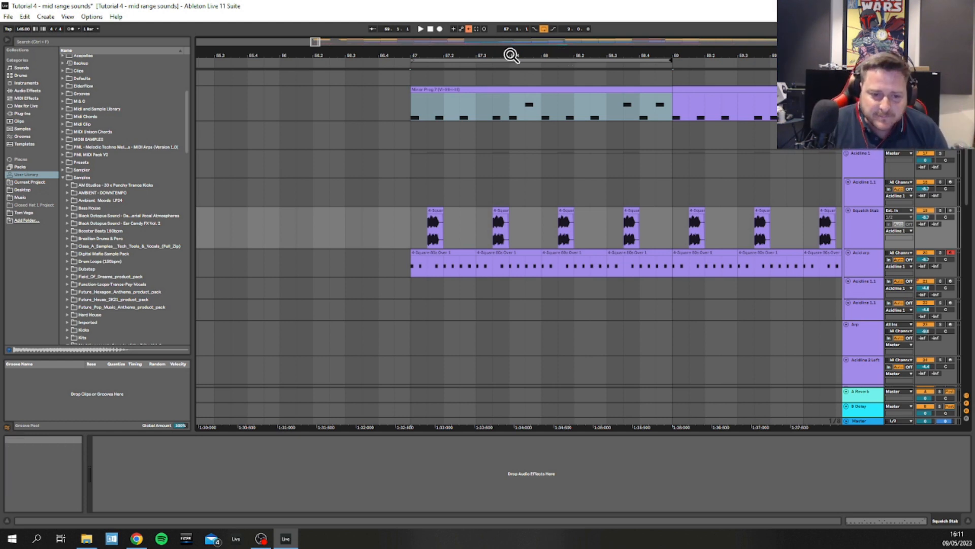
pyautogui.moveTo(512, 50); pyautogui.dragTo(391, 55)
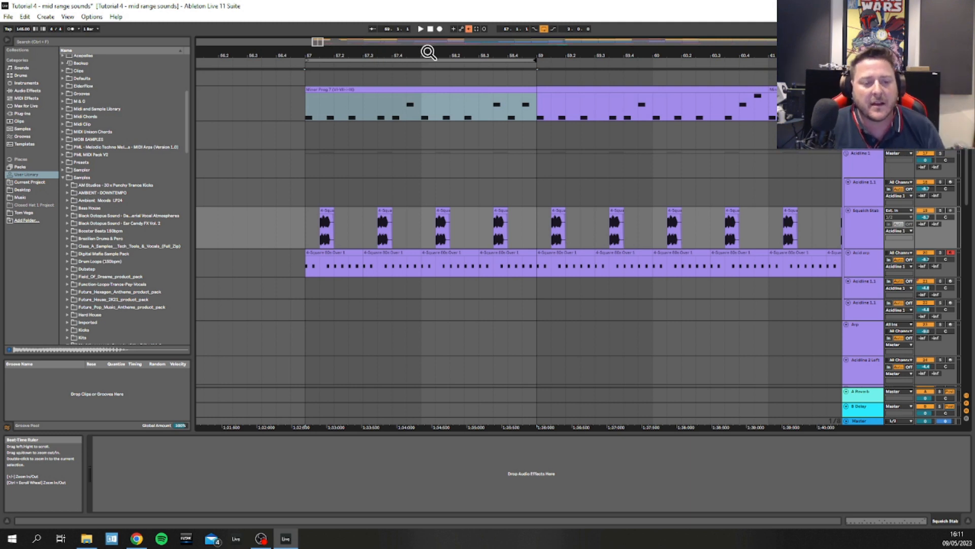
pyautogui.moveTo(427, 54); pyautogui.dragTo(416, 38)
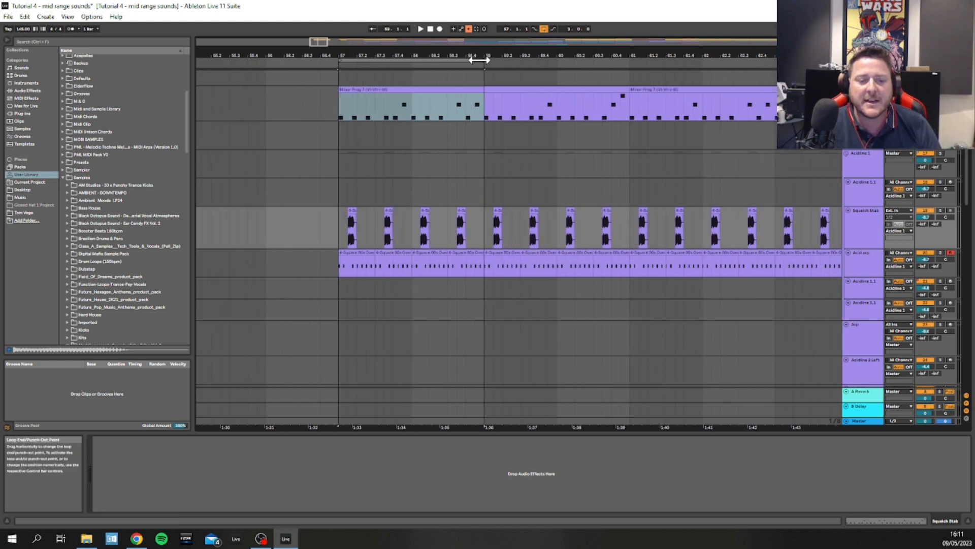
pyautogui.moveTo(487, 63); pyautogui.dragTo(577, 52)
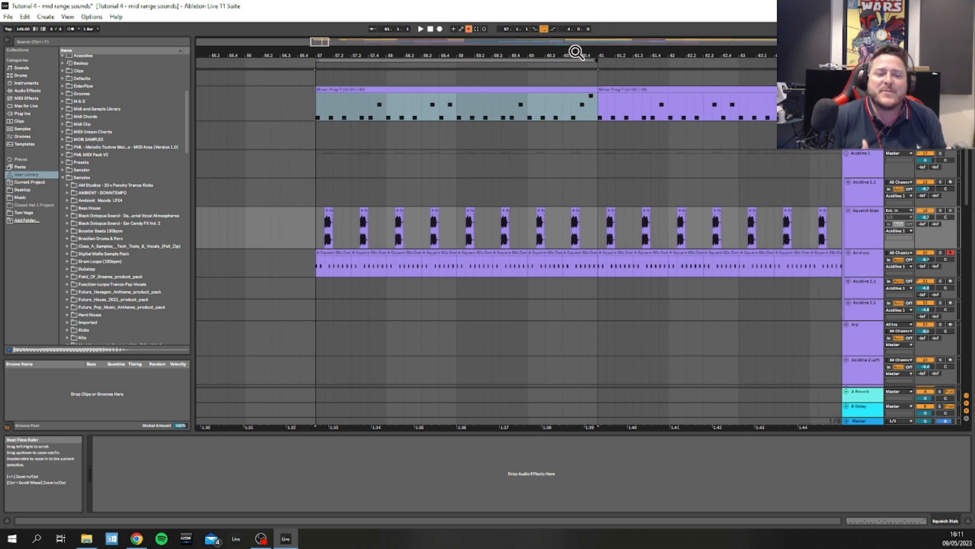
pyautogui.moveTo(488, 51); pyautogui.dragTo(418, 51)
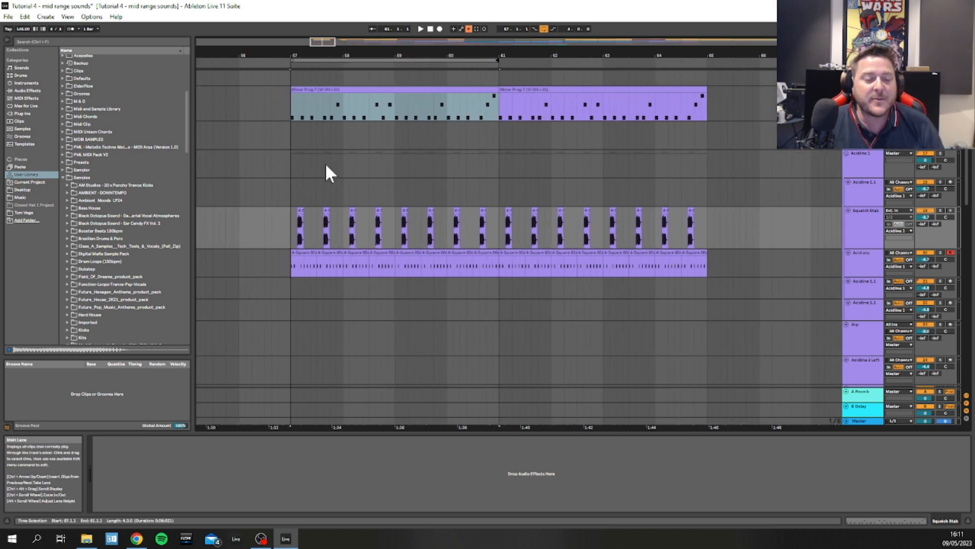
pyautogui.scroll(1, 303, 200)
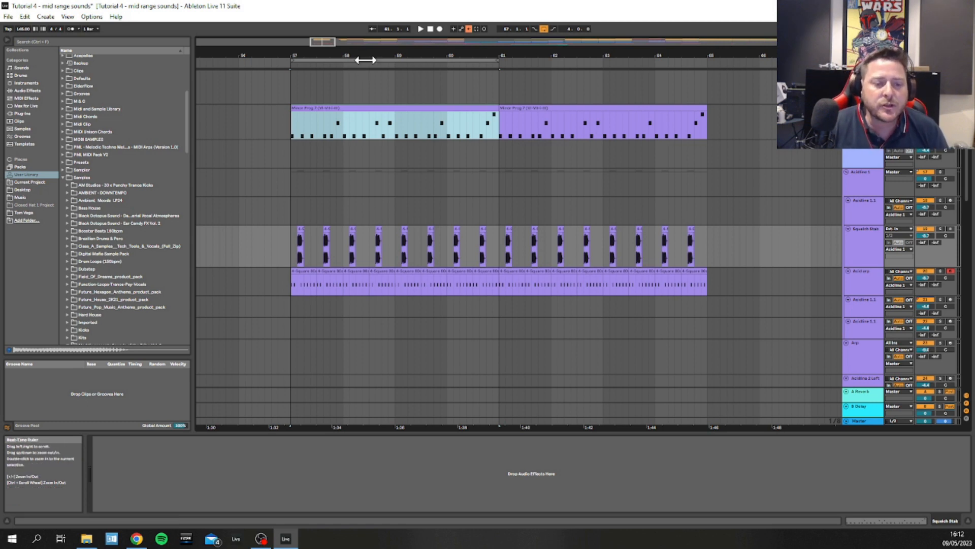
pyautogui.moveTo(366, 57); pyautogui.dragTo(373, 35)
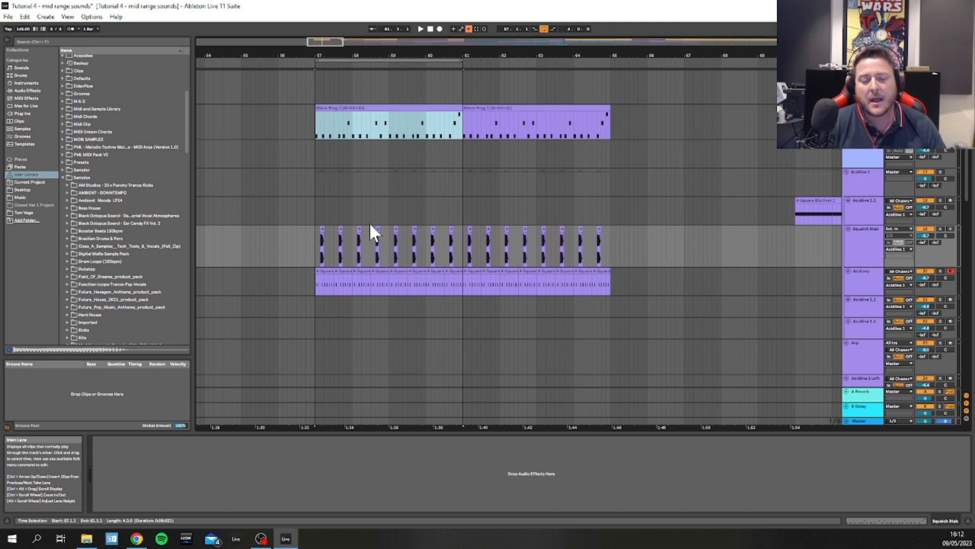
# - Show the Arp track's device chain and solo the track
pyautogui.scroll(-2, 866, 272)
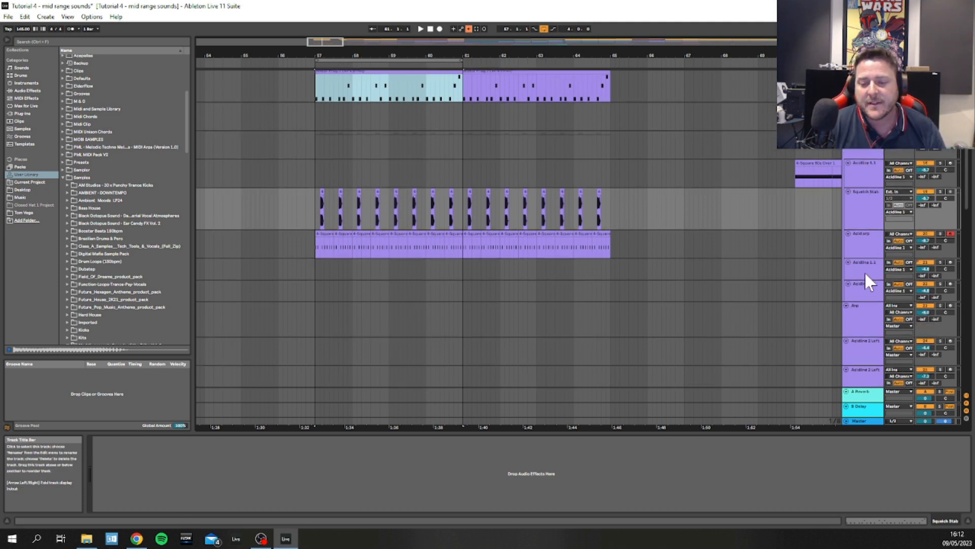
pyautogui.moveTo(762, 57); pyautogui.dragTo(500, 52)
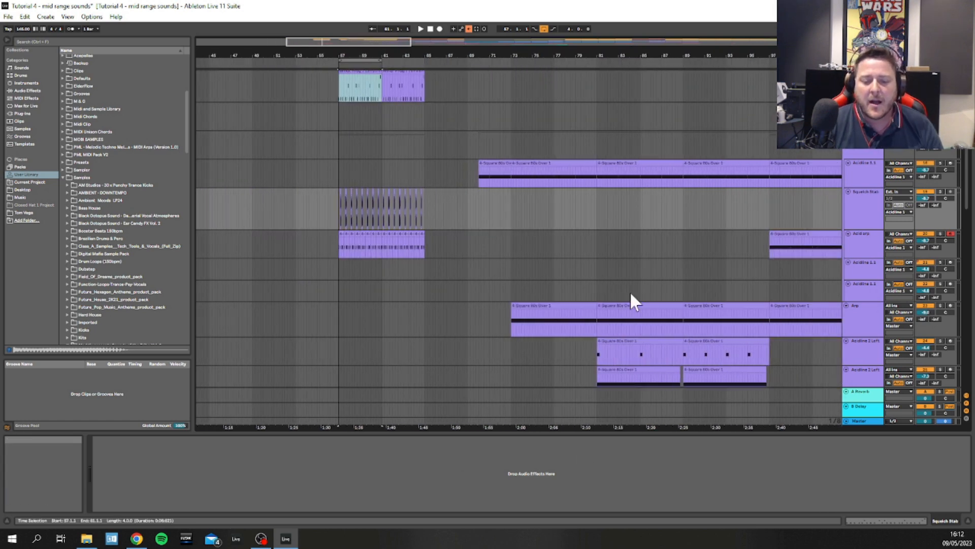
pyautogui.scroll(-4, 602, 319)
pyautogui.scroll(-3, 602, 312)
pyautogui.click(870, 184)
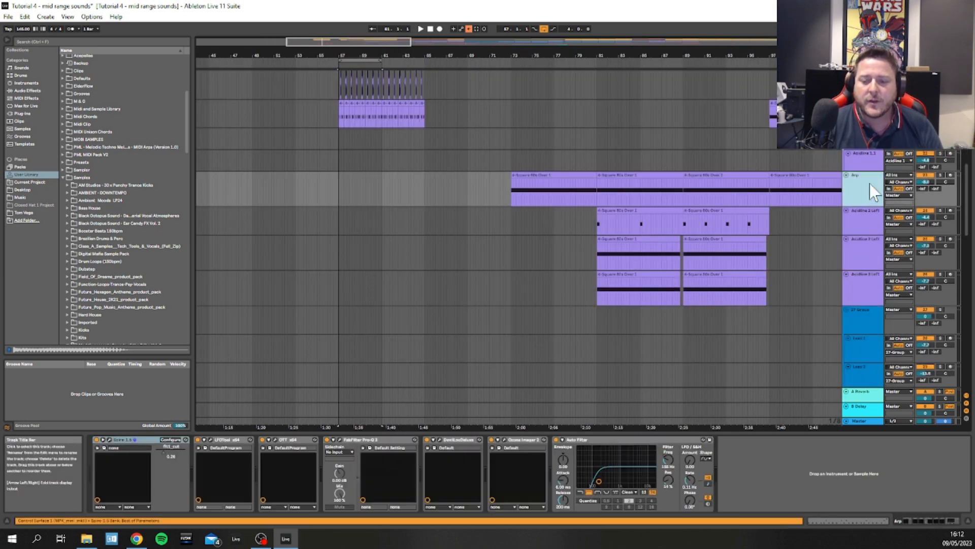
pyautogui.click(939, 174)
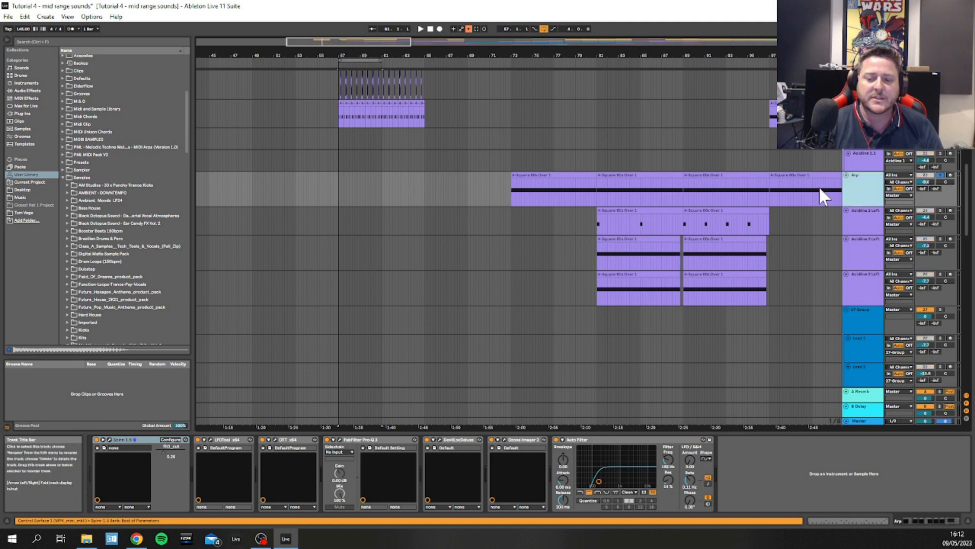
# - Set the arrangement's fixed grid to 1 Bar and play the soloed Arp track from bar 73
pyautogui.click(510, 161)
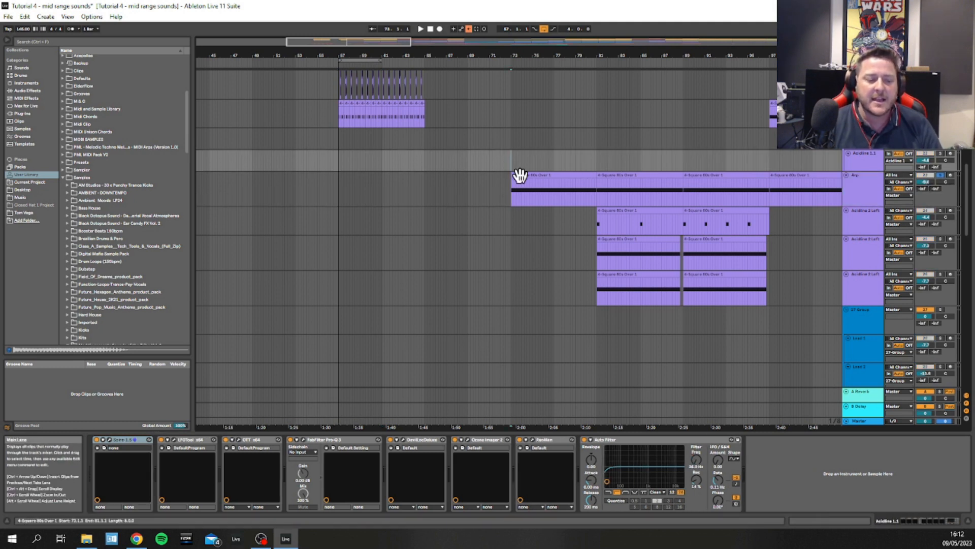
pyautogui.click(519, 175)
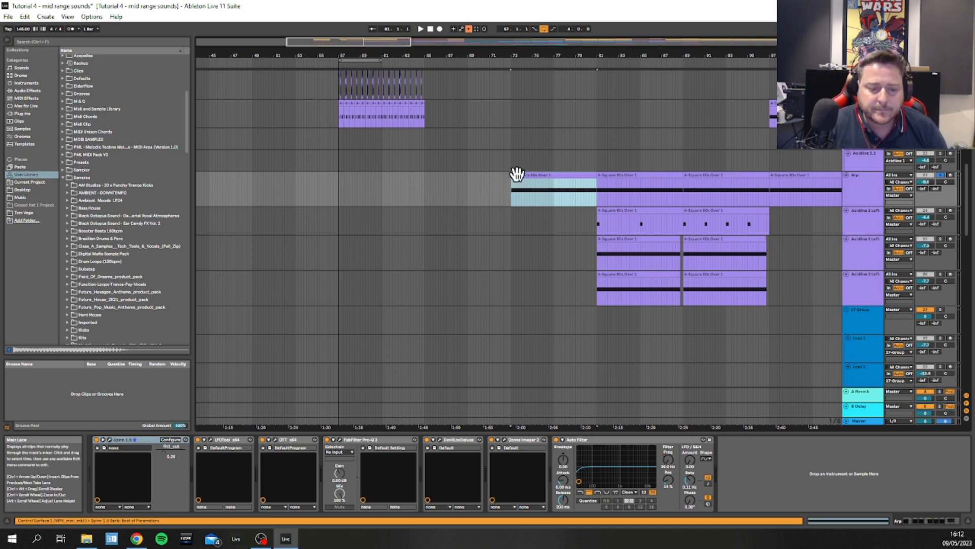
pyautogui.rightClick(505, 187)
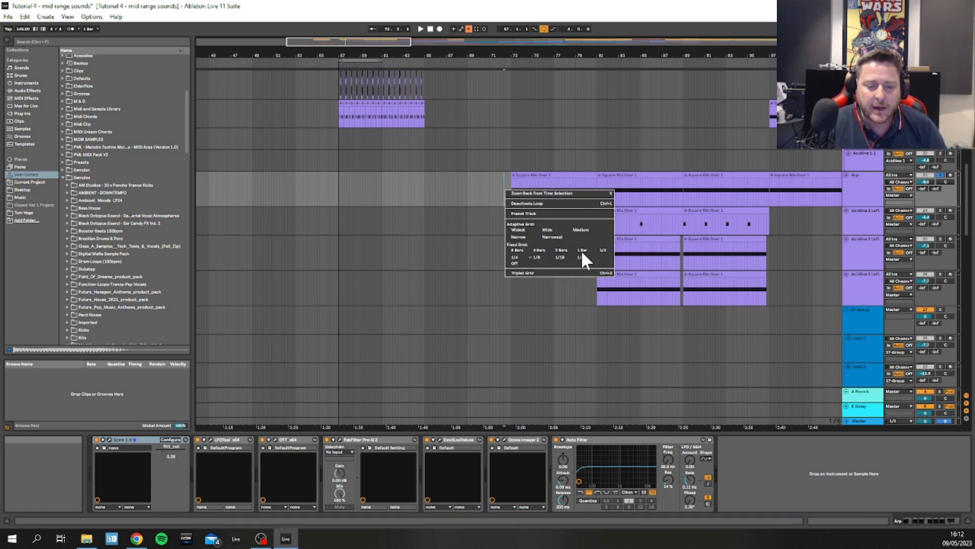
pyautogui.click(582, 251)
pyautogui.click(510, 184)
pyautogui.press('space')
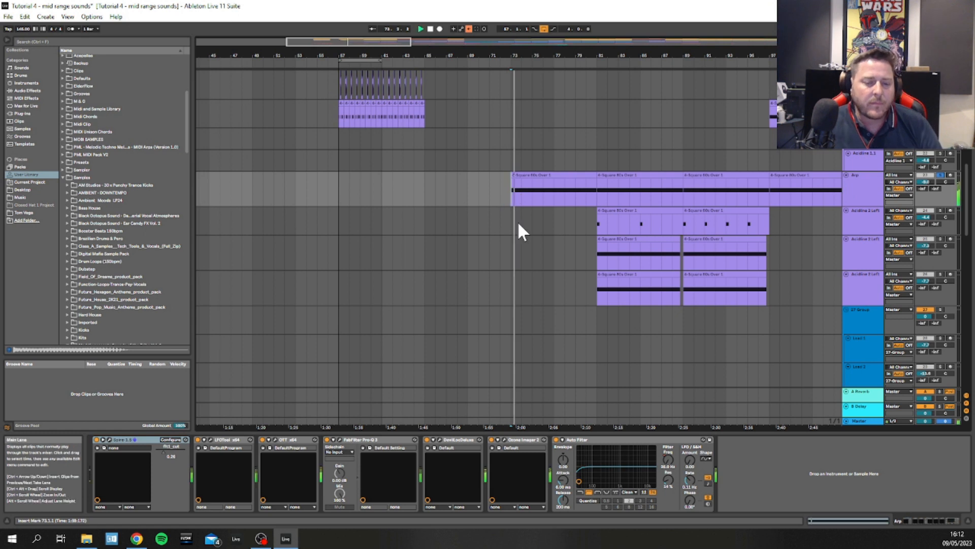
# - Inspect the Arp track's Spire synth settings while its first clip plays, and close the plug-in window
pyautogui.click(540, 174)
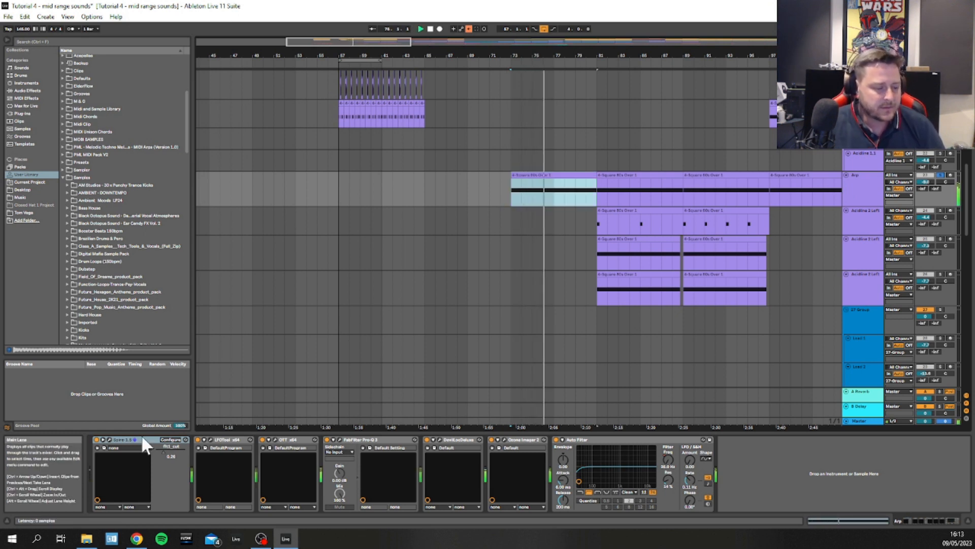
pyautogui.click(107, 439)
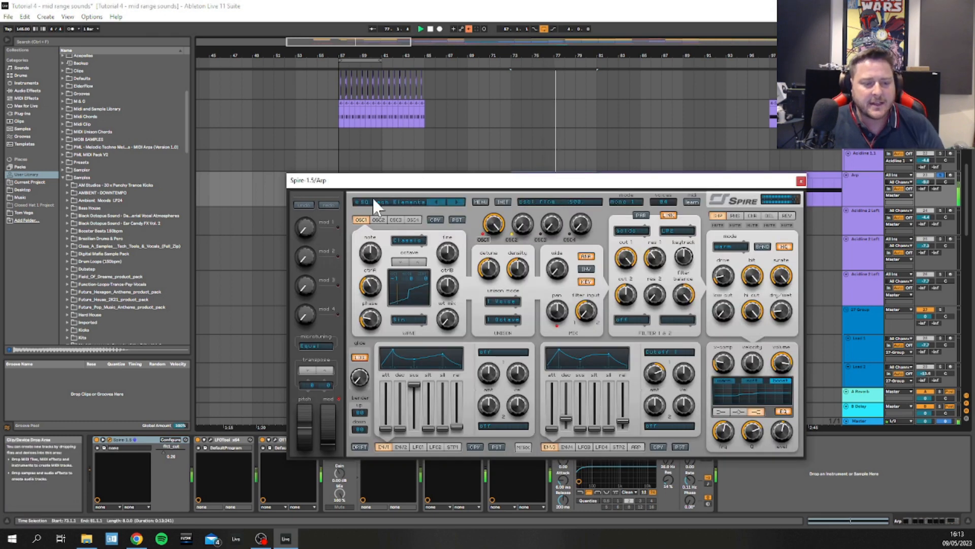
pyautogui.click(801, 181)
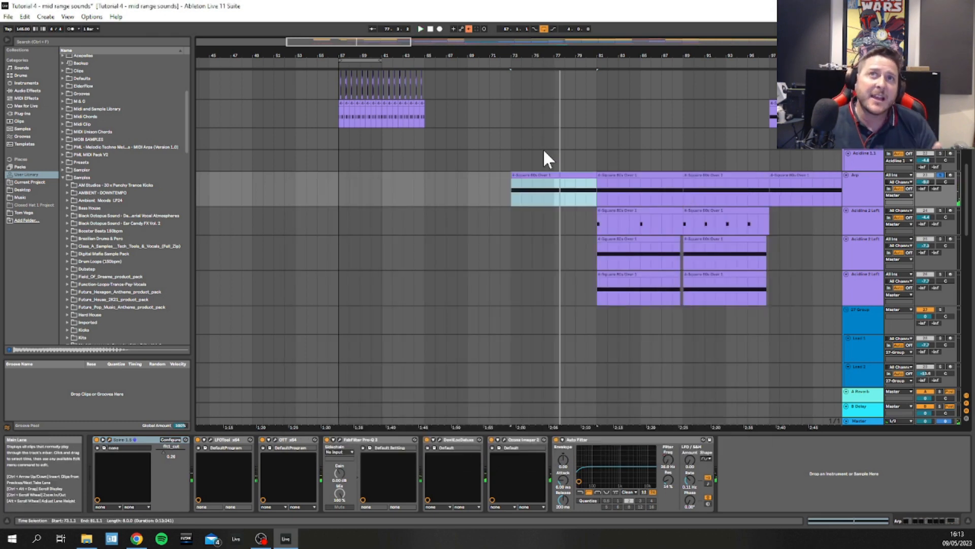
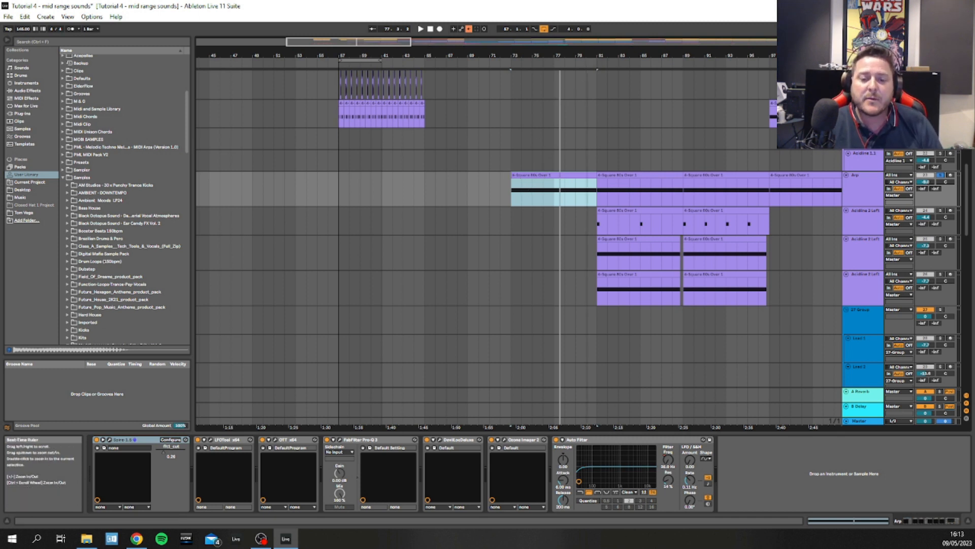
# - Move the arrangement loop to start at bar 81 and extend it to eight bars, ending at bar 89
pyautogui.moveTo(580, 56); pyautogui.dragTo(580, 50)
pyautogui.scroll(2, 579, 101)
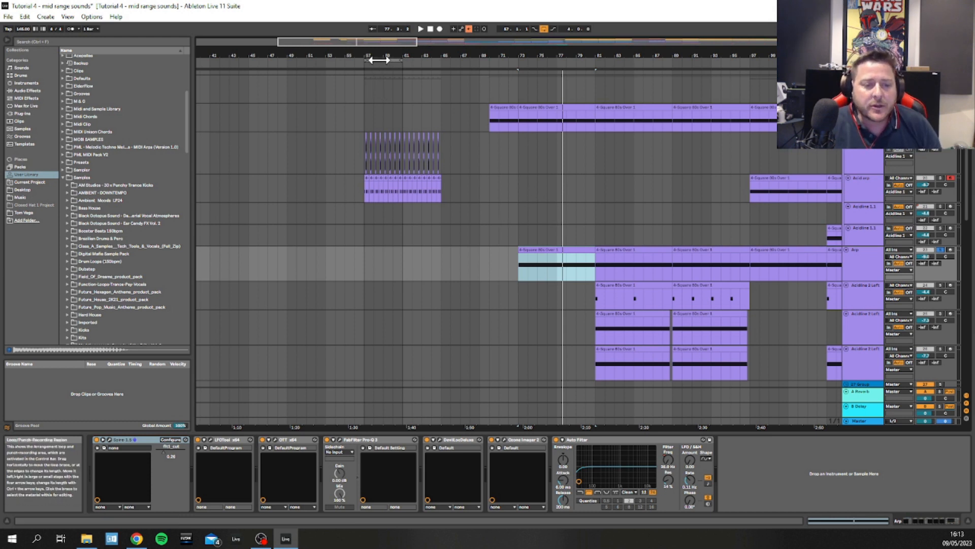
pyautogui.moveTo(376, 59); pyautogui.dragTo(630, 94)
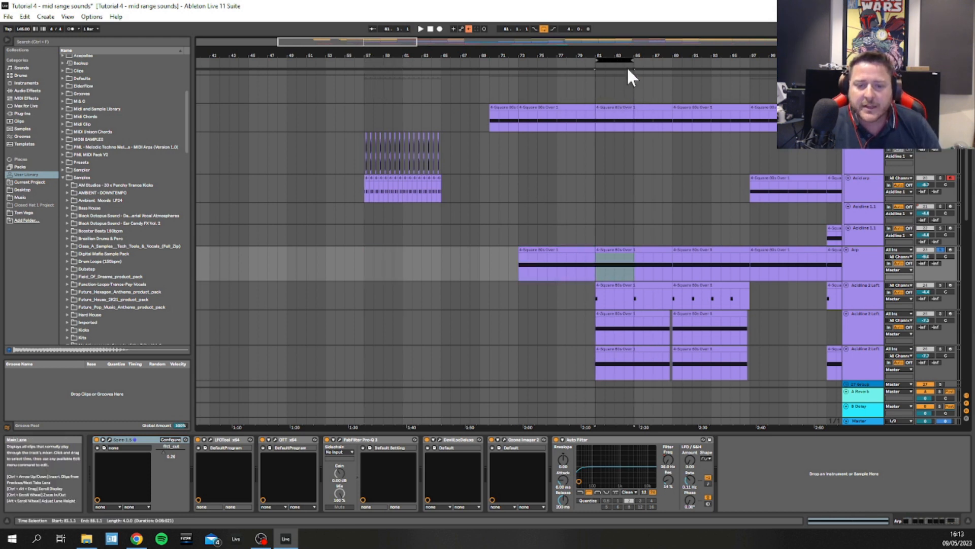
pyautogui.moveTo(634, 60); pyautogui.dragTo(673, 60)
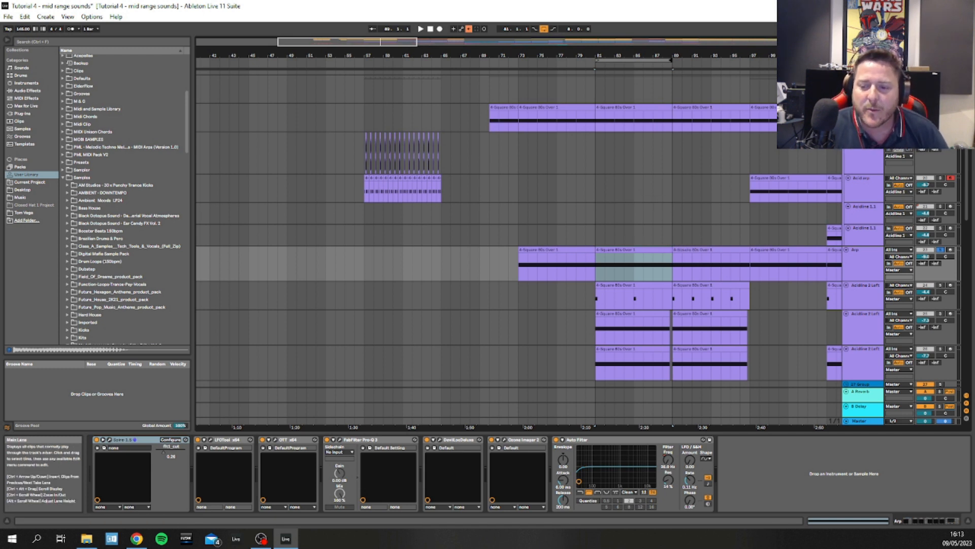
# - Unsolo the Arp track and play the arrangement briefly from 81.1.1
pyautogui.click(863, 86)
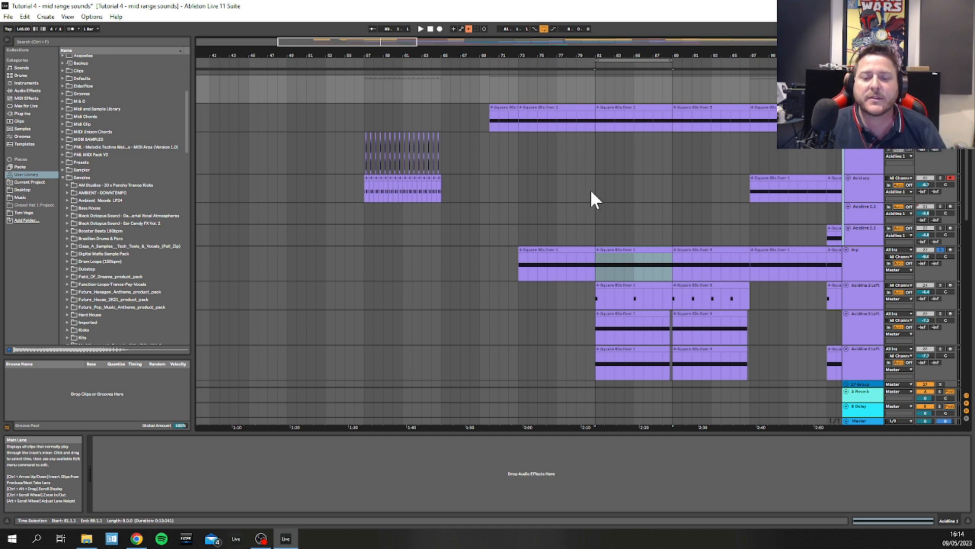
pyautogui.click(595, 101)
pyautogui.scroll(2, 594, 116)
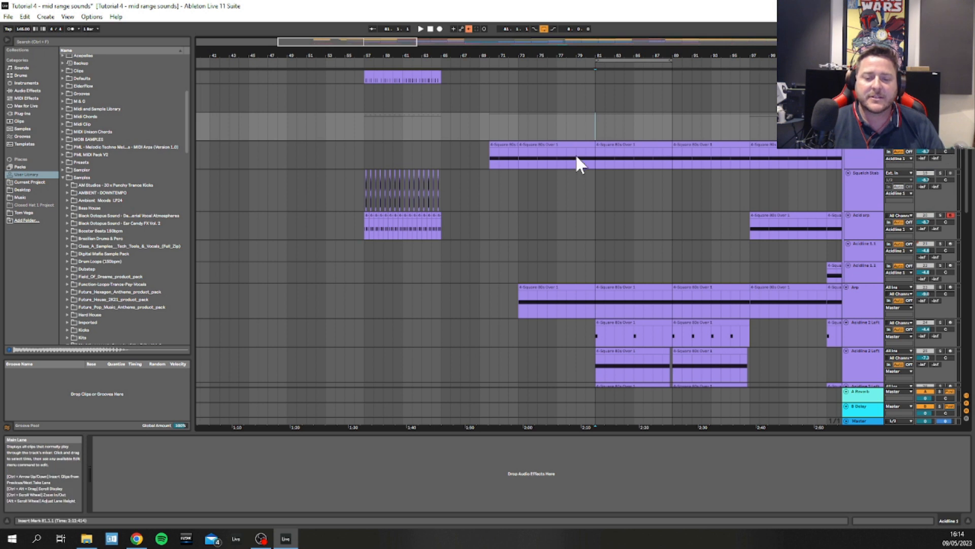
pyautogui.click(587, 172)
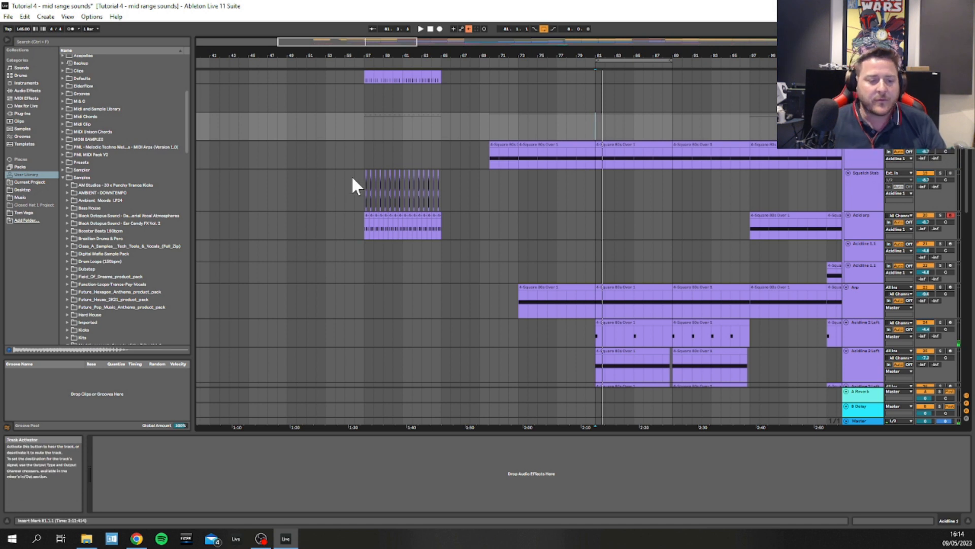
# - Copy the Squelch Stab and Acid arp clips from bars 57–65 to start at bar 81
pyautogui.moveTo(364, 173); pyautogui.dragTo(443, 219)
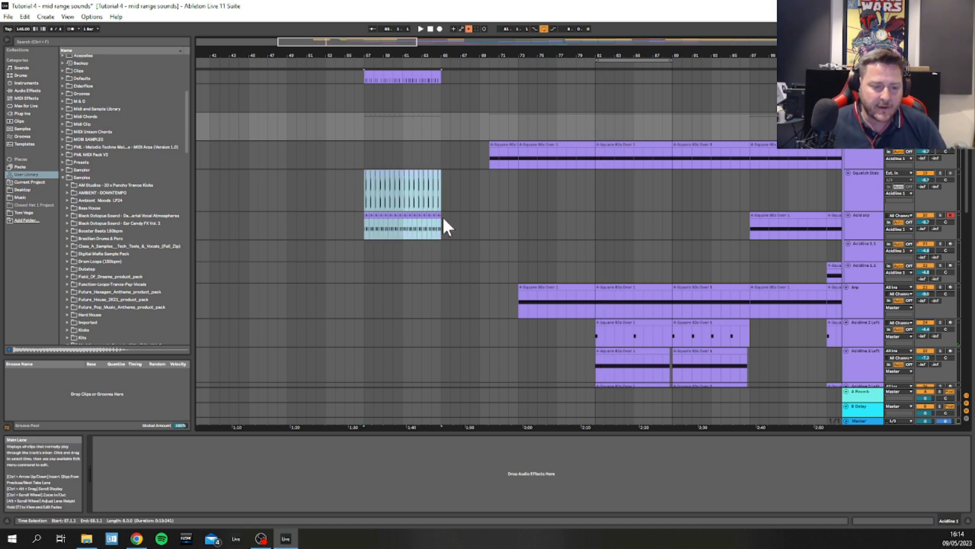
pyautogui.click(413, 215)
pyautogui.moveTo(377, 215); pyautogui.dragTo(609, 215)
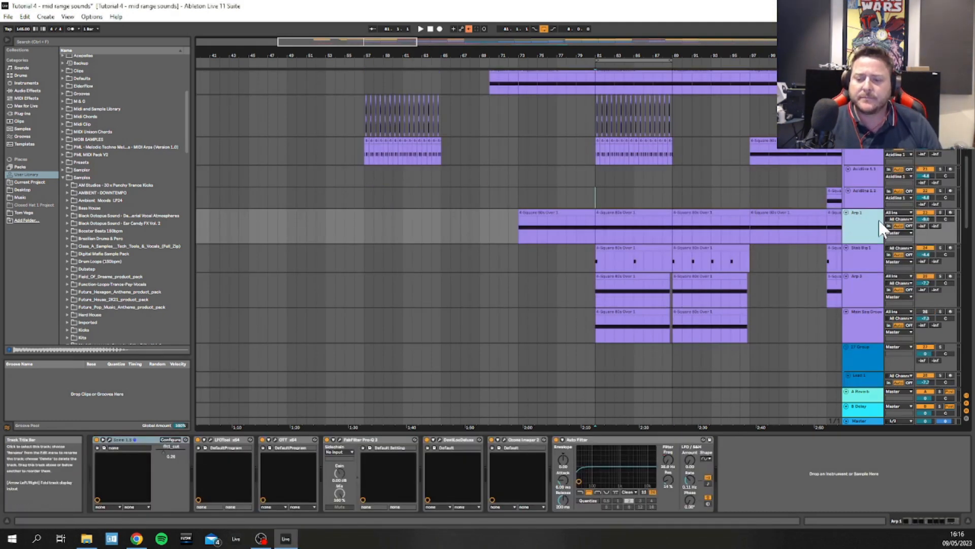
# - Solo the Arp 1 track and play its part from bar 81 with its device chain displayed
pyautogui.click(939, 213)
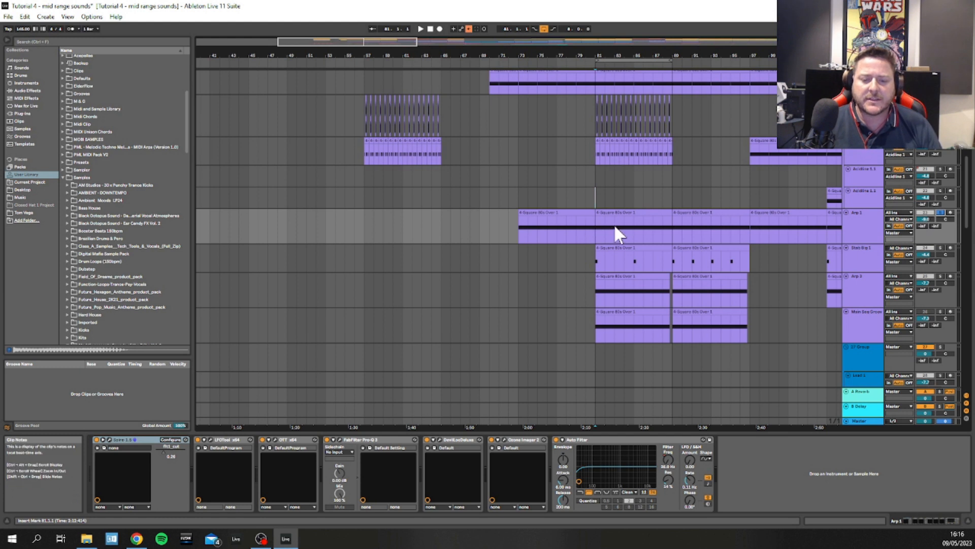
pyautogui.press('space')
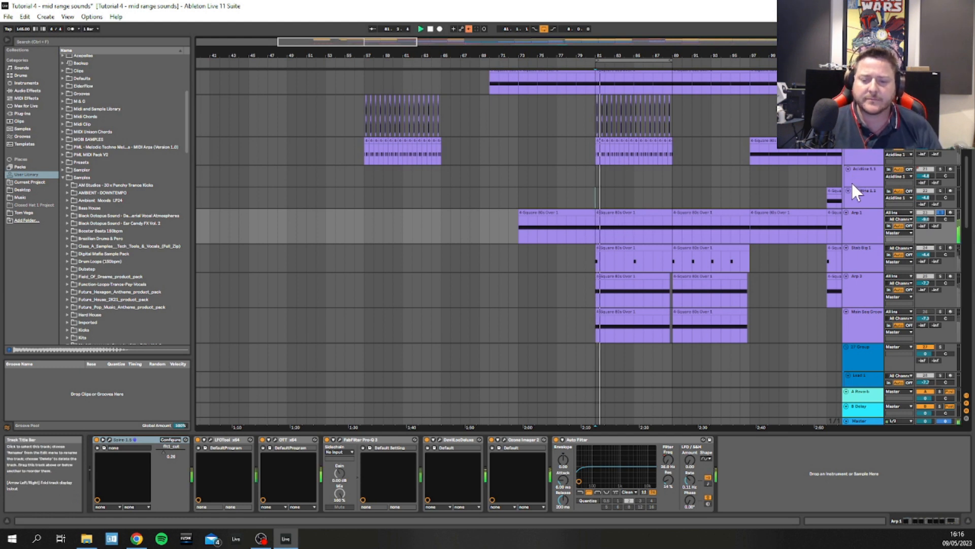
pyautogui.click(857, 218)
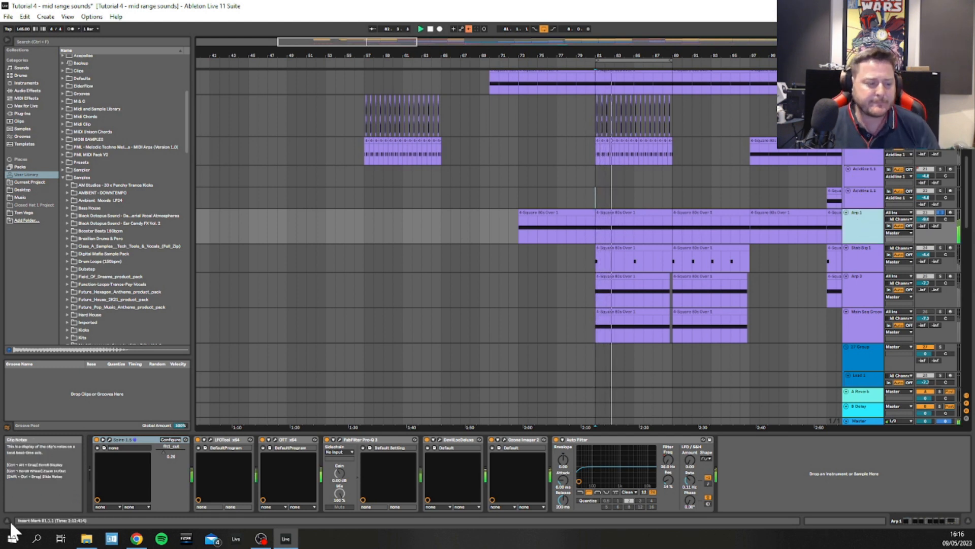
# - Open Arp 1's Spire synth and audition its oscillator mix levels during playback, closing the plug-in when finished
pyautogui.click(108, 439)
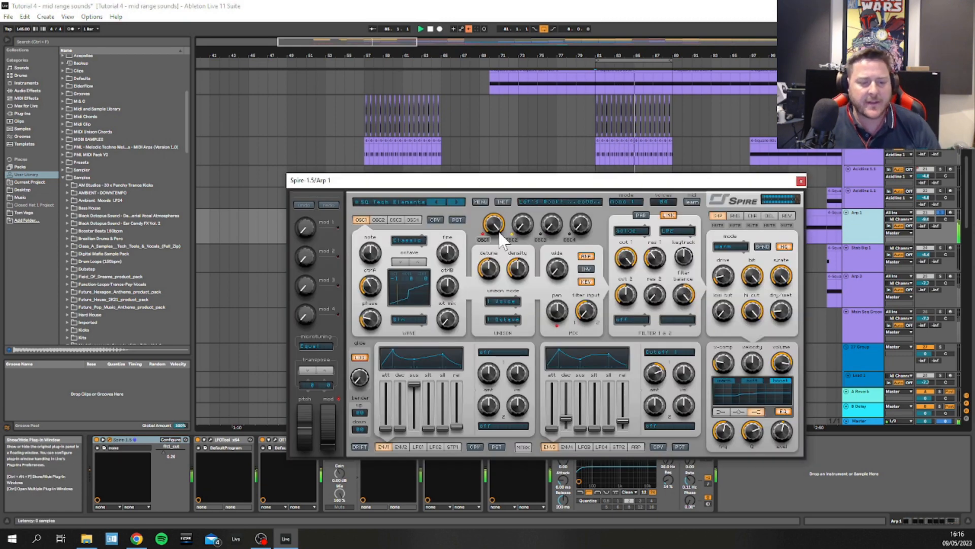
pyautogui.moveTo(498, 185); pyautogui.dragTo(504, 148)
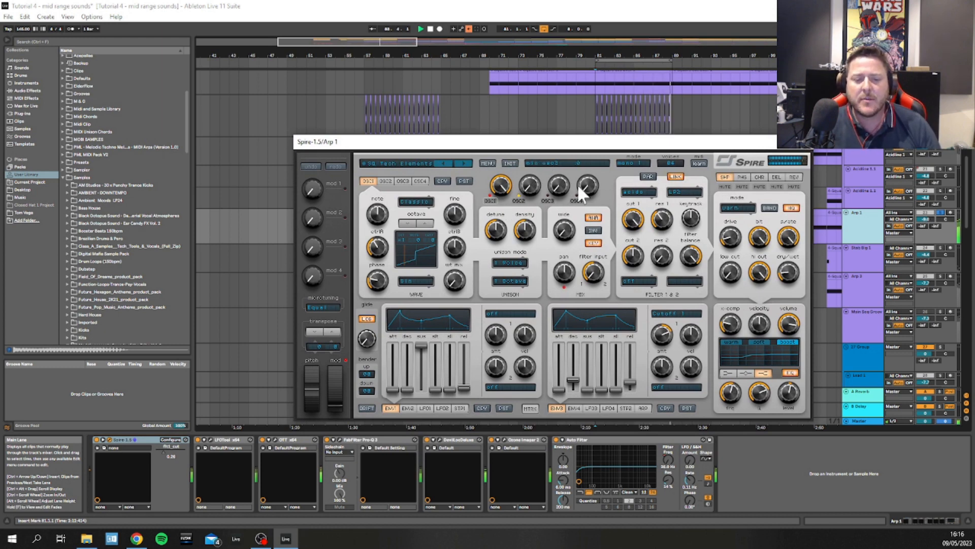
pyautogui.moveTo(529, 181); pyautogui.dragTo(527, 209)
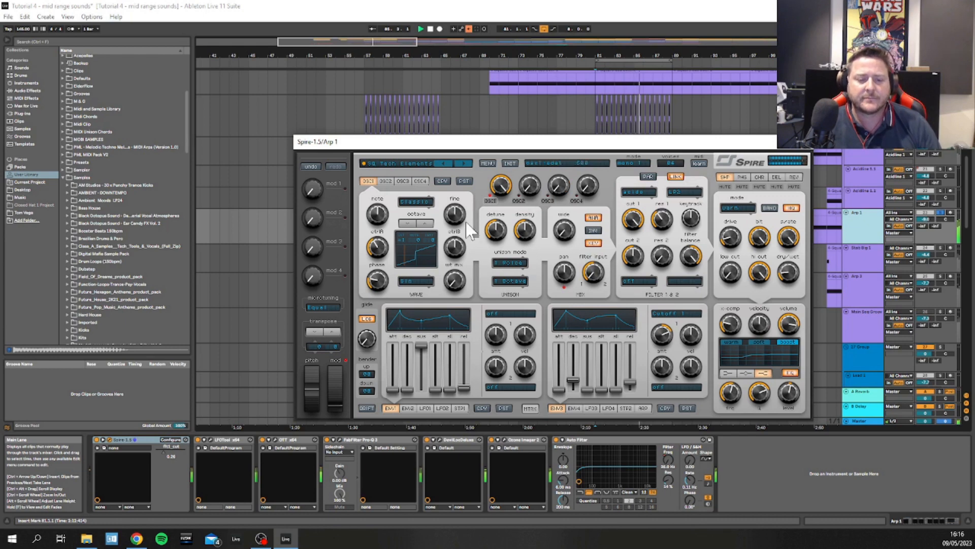
pyautogui.click(814, 141)
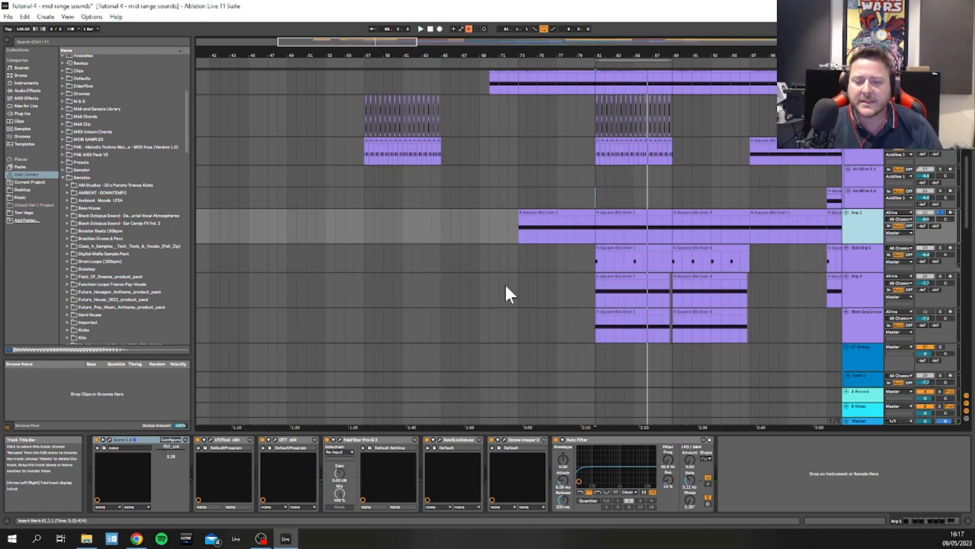
# - Reopen Spire on Arp 1, play the part and vary the OSC2 mix level to hear its effect
pyautogui.click(108, 439)
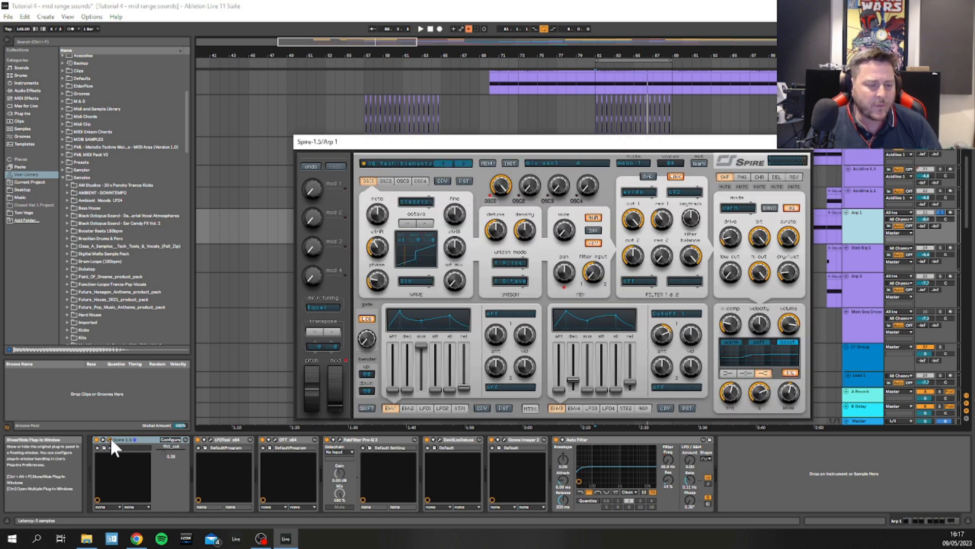
pyautogui.press('space')
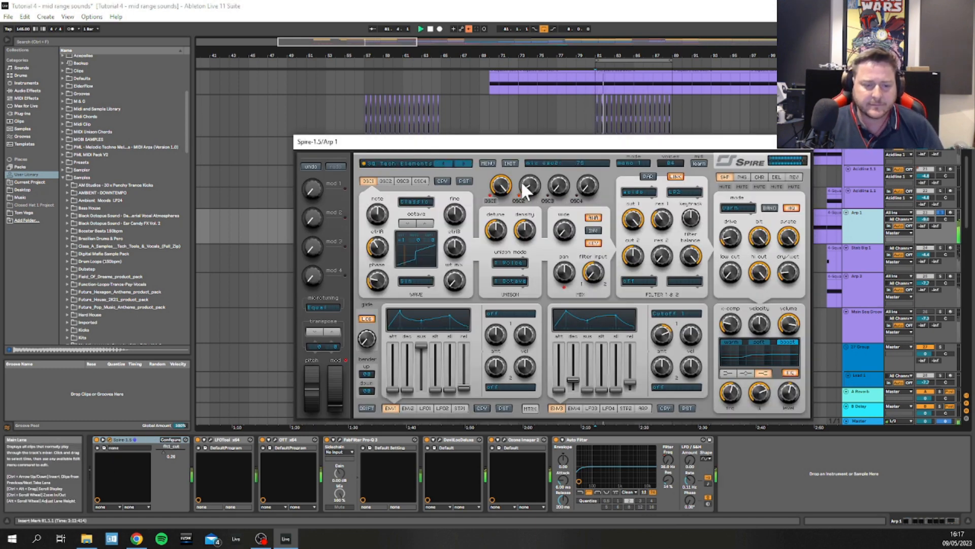
pyautogui.moveTo(527, 187); pyautogui.dragTo(528, 183)
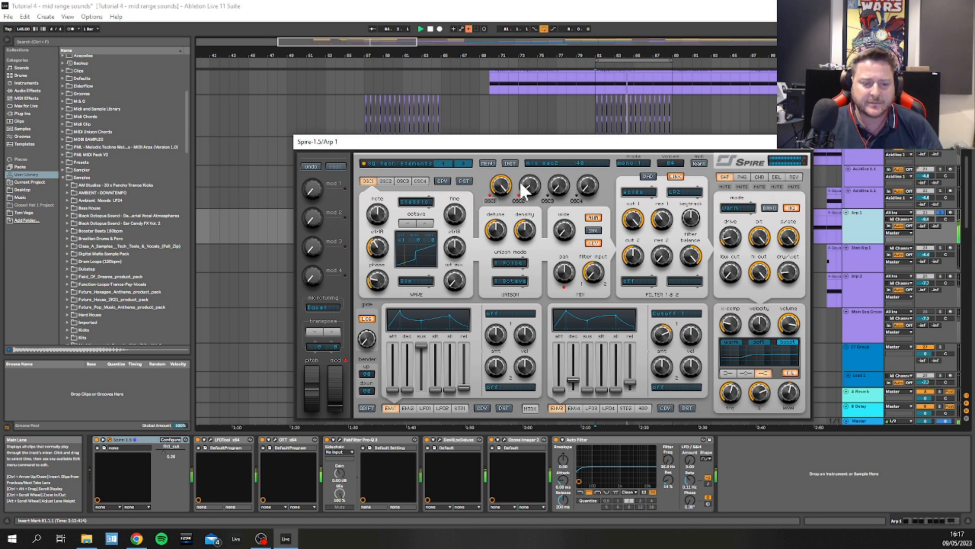
pyautogui.click(806, 150)
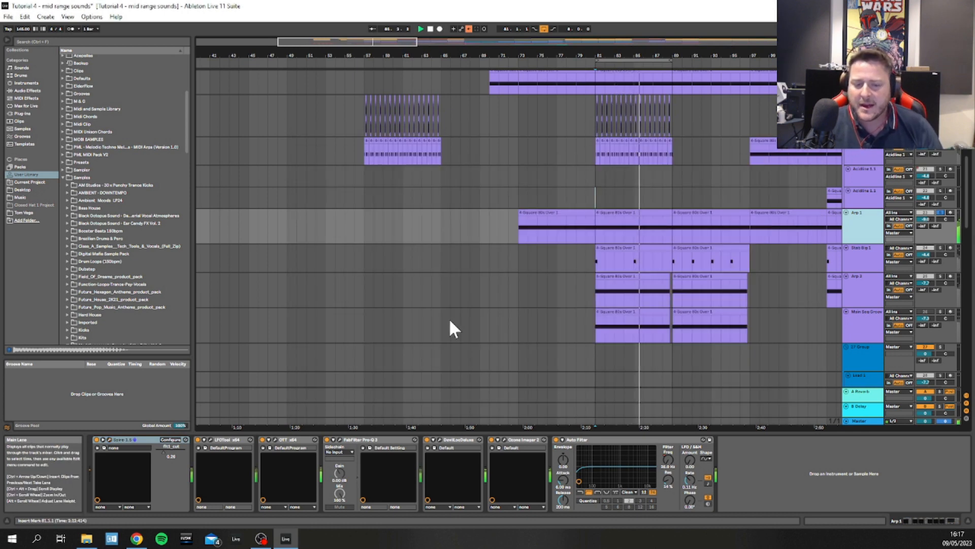
# - Inspect the MIDI notes of the Arp 1 clip at bar 81 and return to the device chain
pyautogui.click(636, 214)
pyautogui.doubleClick(636, 214)
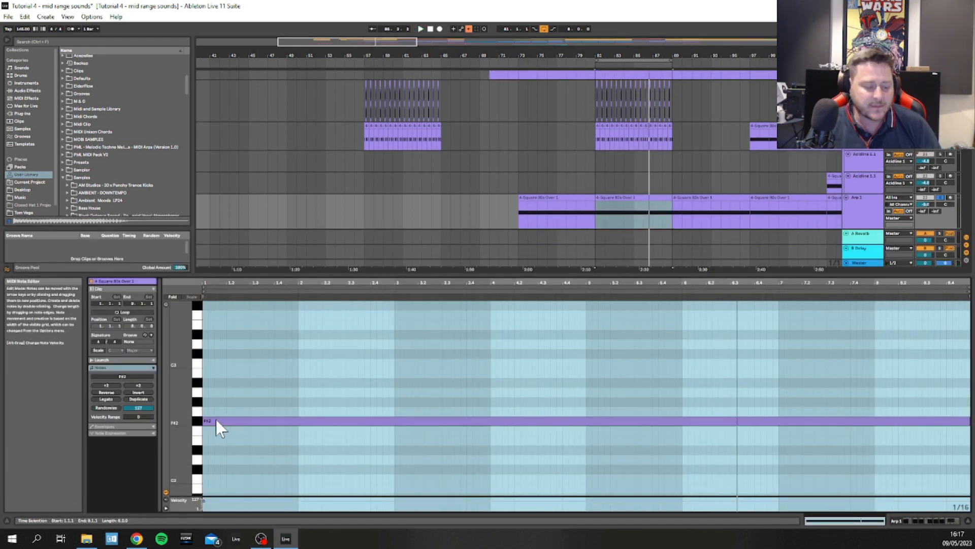
pyautogui.hotkey('shift', 'Tab')
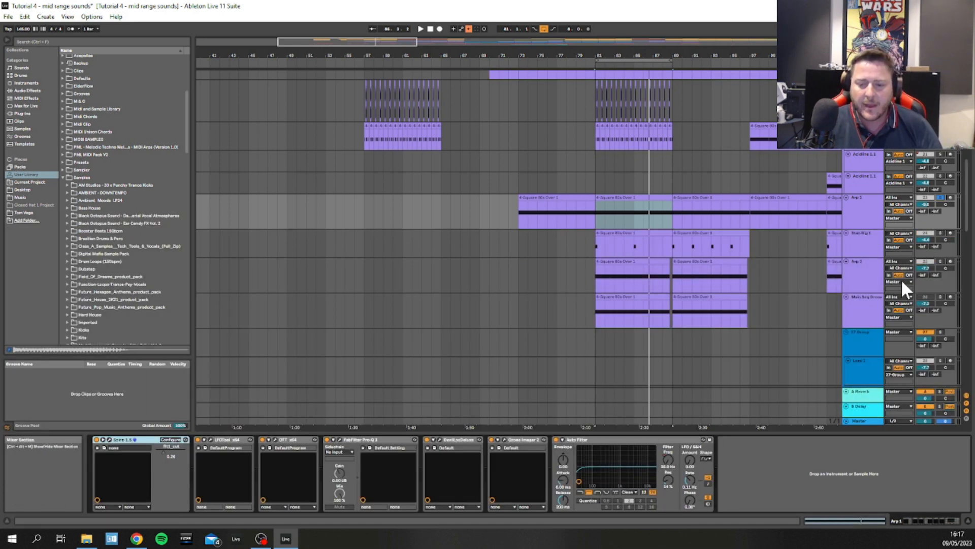
# - Solo the Arp 3 track and inspect the MIDI notes of its clip at bar 81
pyautogui.click(867, 267)
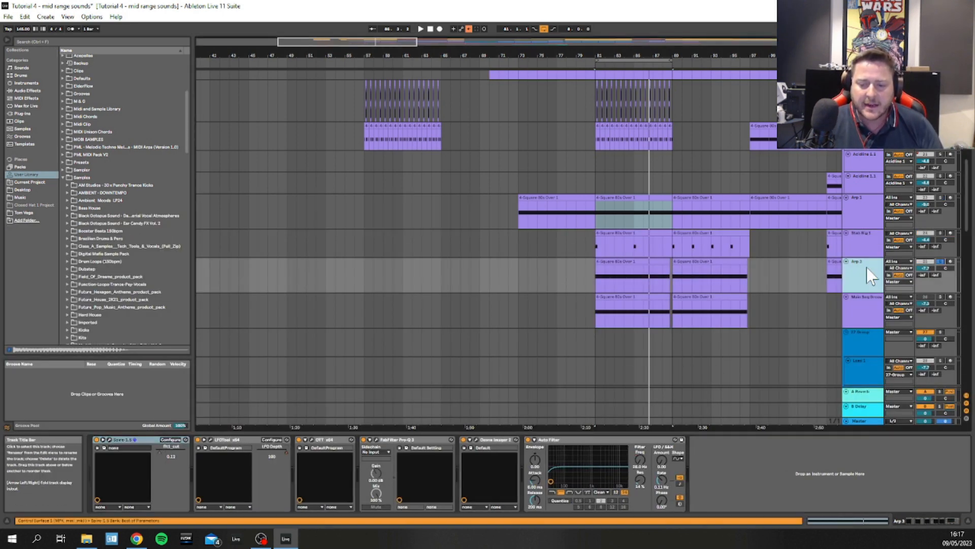
pyautogui.click(610, 262)
pyautogui.doubleClick(616, 261)
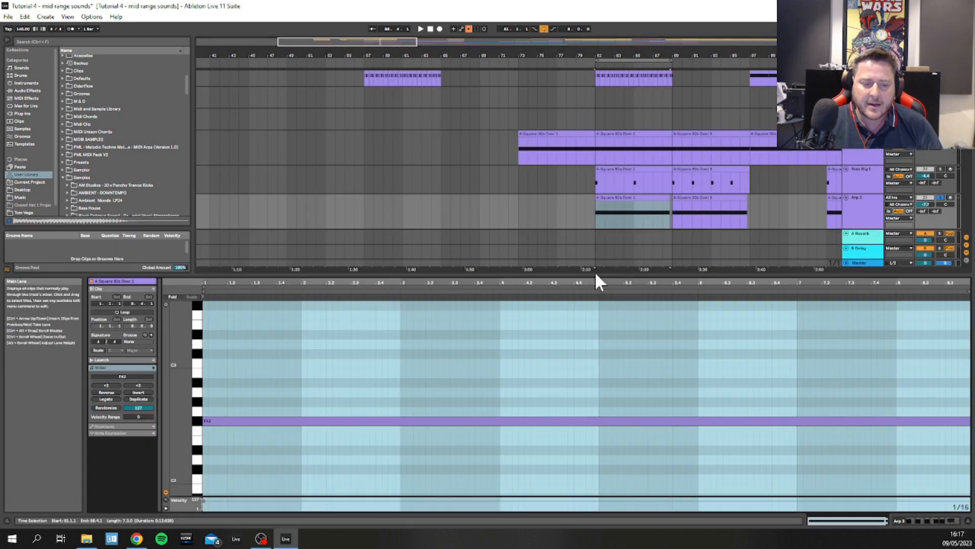
pyautogui.hotkey('shift', 'Tab')
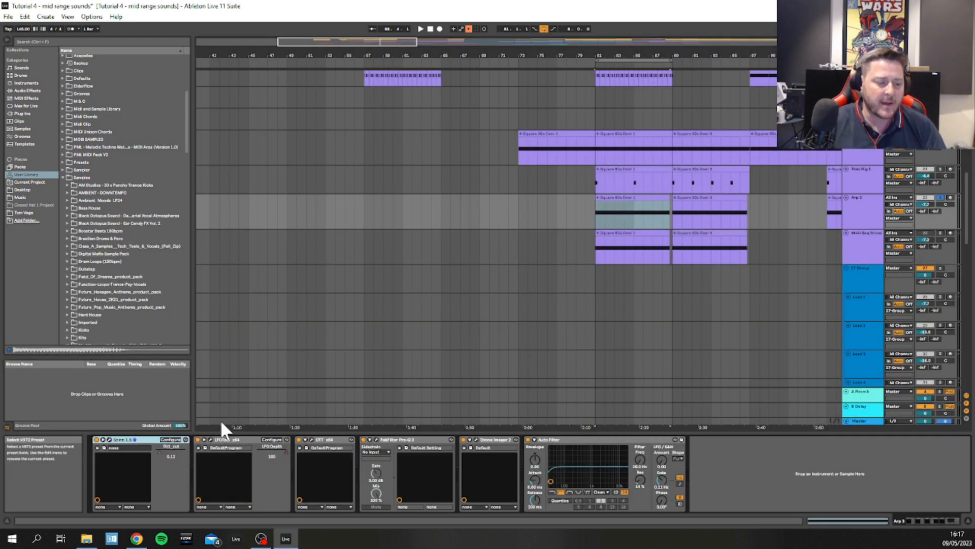
# - Play the soloed Arp 3 part with its Spire synth open to present the patch, and close the plug-in
pyautogui.click(109, 439)
pyautogui.press('space')
pyautogui.moveTo(418, 28); pyautogui.dragTo(379, 160)
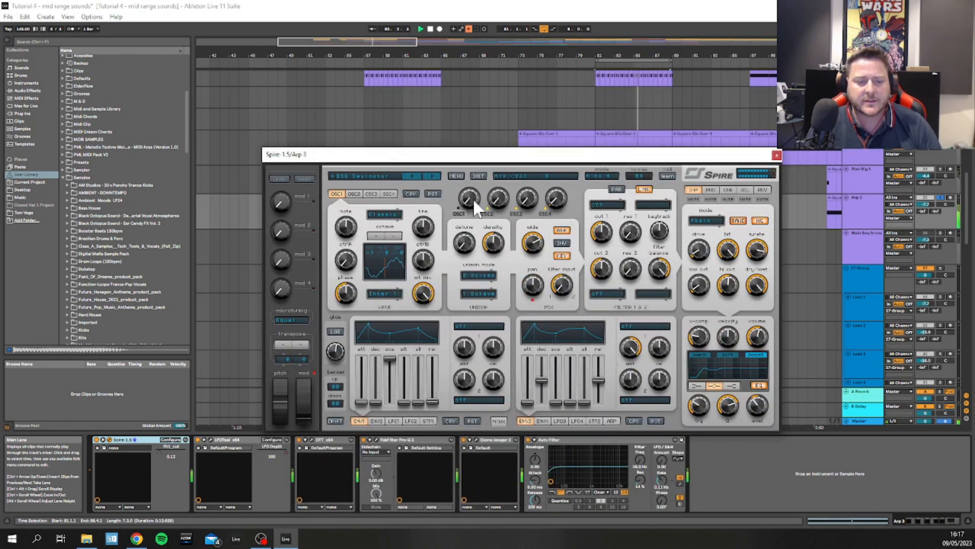
pyautogui.click(776, 156)
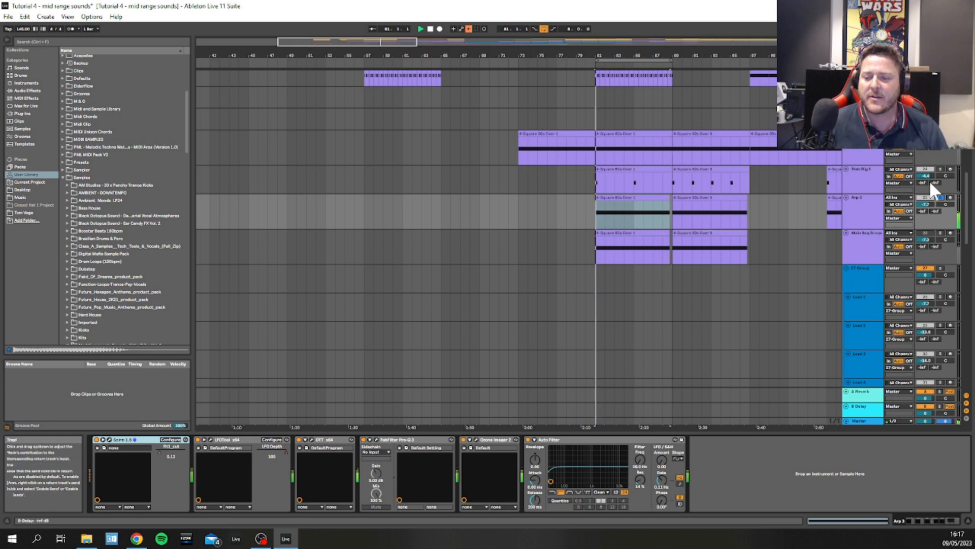
# - Solo Arp 1, Squelch Stab and Acid arp together with Arp 3 to hear the layers combined
pyautogui.scroll(1, 866, 190)
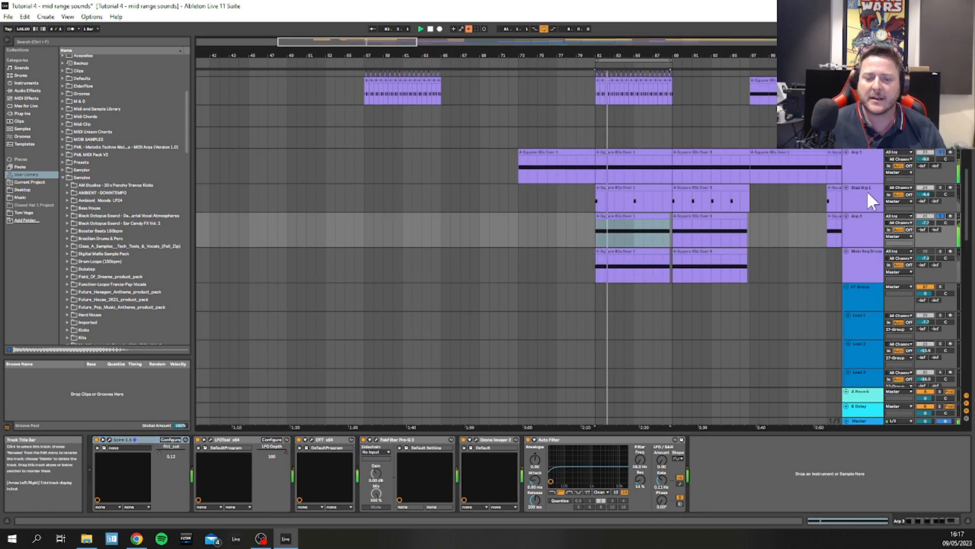
pyautogui.scroll(6, 864, 192)
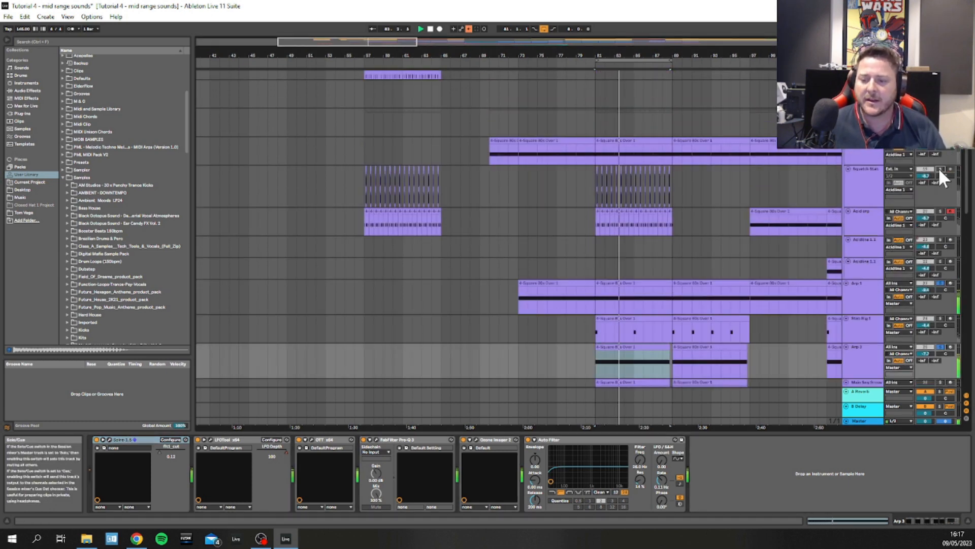
pyautogui.click(939, 168)
pyautogui.click(939, 211)
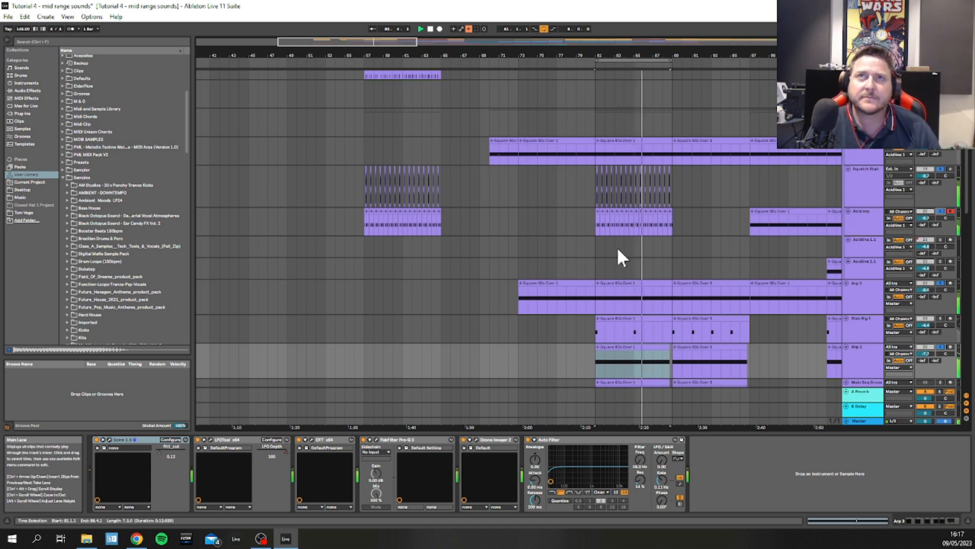
# - Stop playback, solo only the Stab Big 1 track and arm it for playing live
pyautogui.scroll(-1, 617, 246)
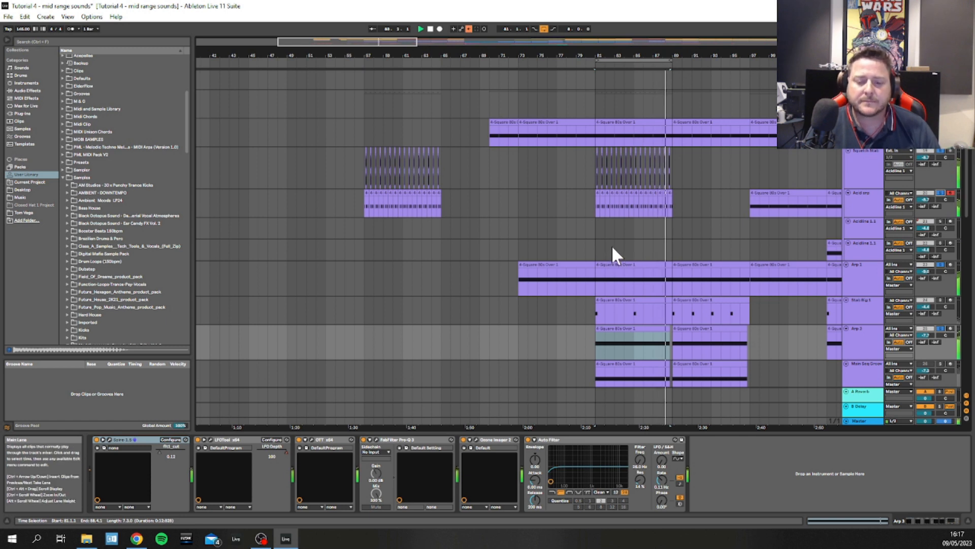
pyautogui.scroll(-2, 611, 245)
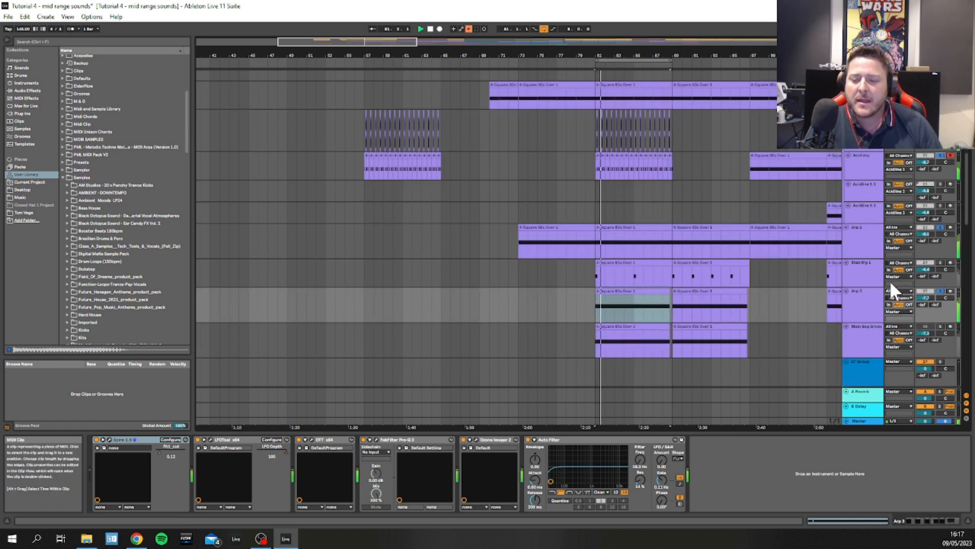
pyautogui.click(864, 263)
pyautogui.click(940, 263)
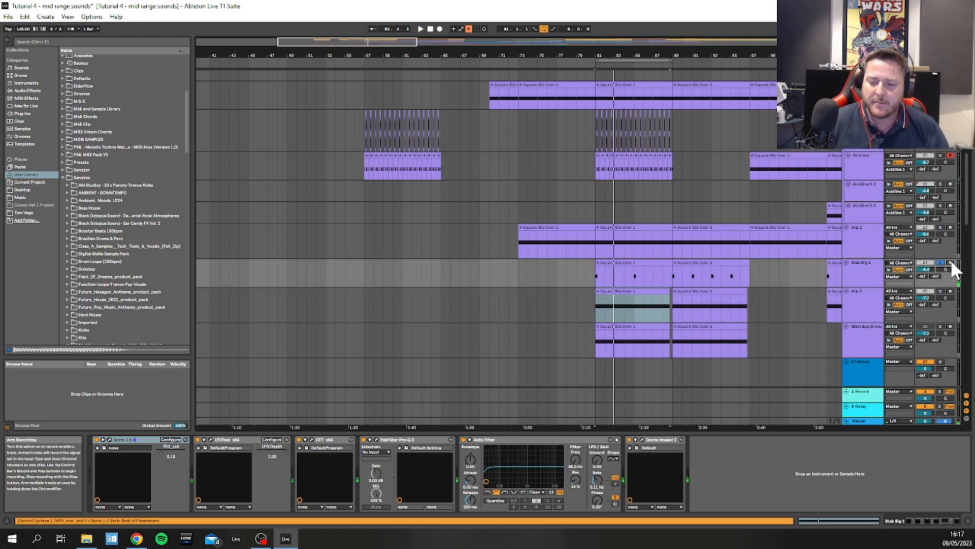
pyautogui.click(950, 262)
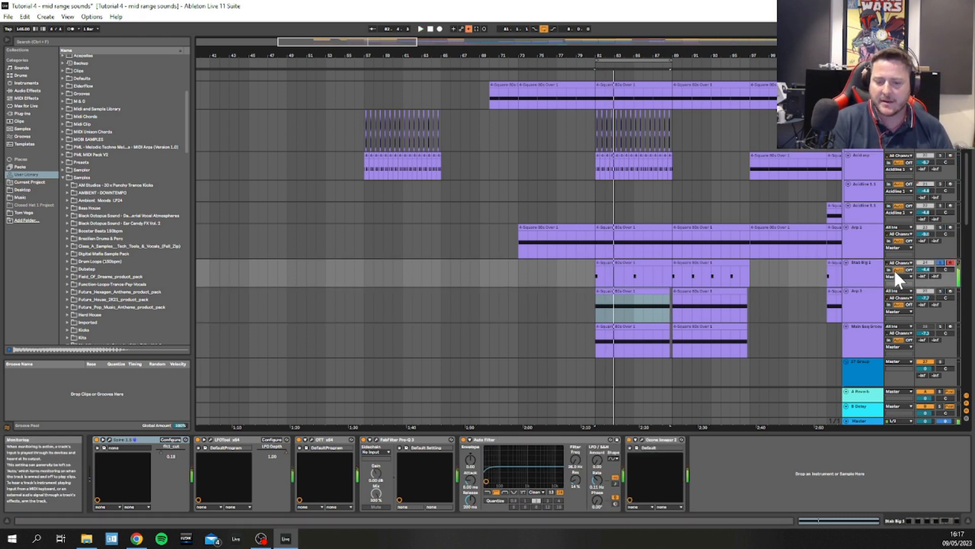
# - Open the Stab Big 1 clip at bar 81, select its first note and play the part
pyautogui.click(621, 263)
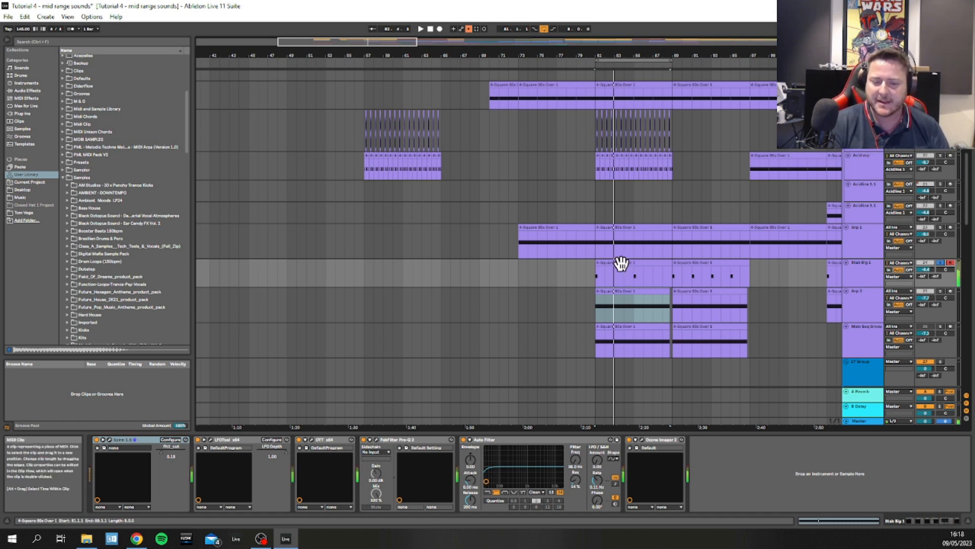
pyautogui.doubleClick(621, 263)
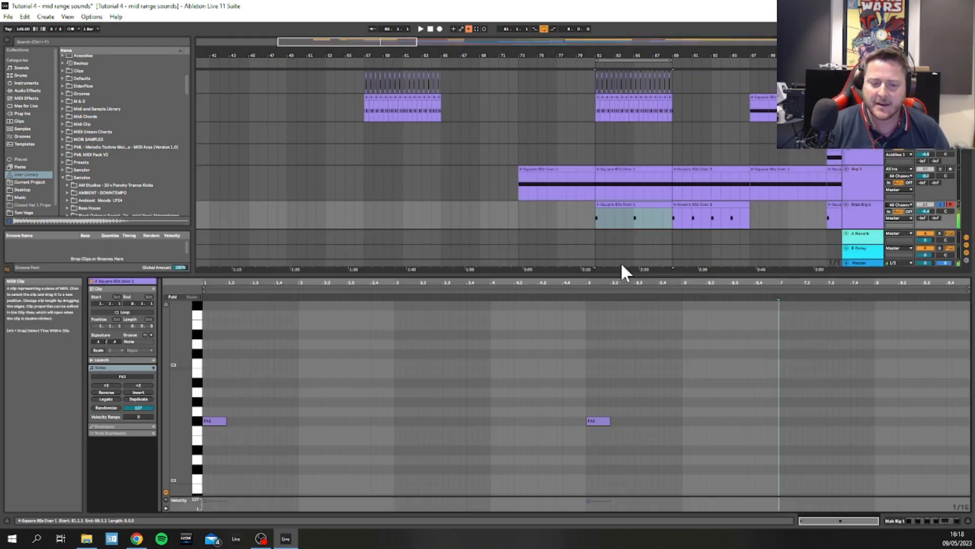
pyautogui.click(215, 421)
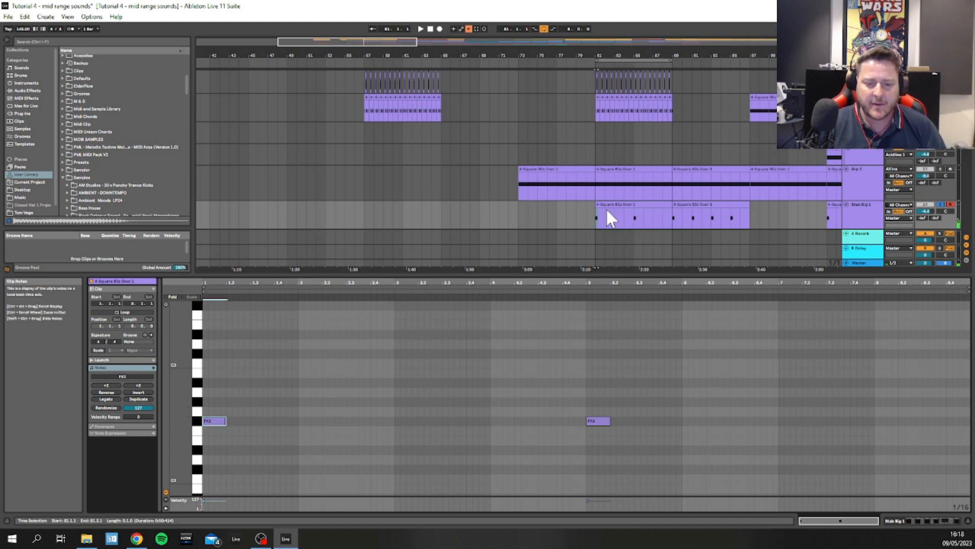
pyautogui.click(607, 212)
pyautogui.click(214, 421)
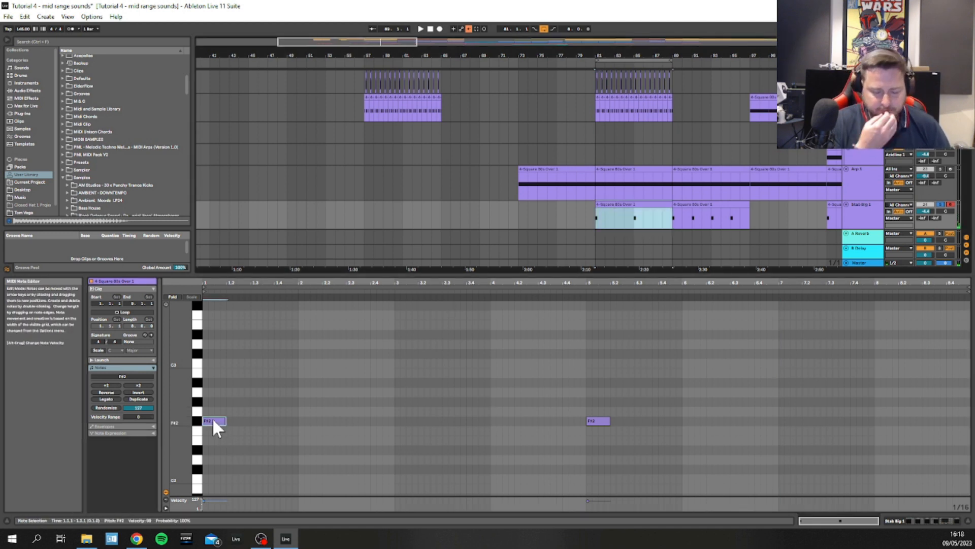
pyautogui.press('space')
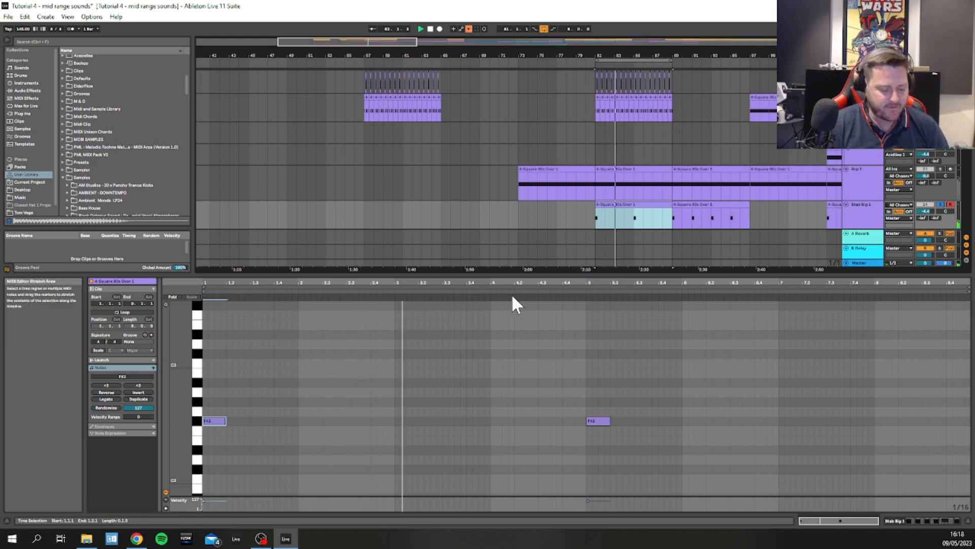
pyautogui.hotkey('shift', 'Tab')
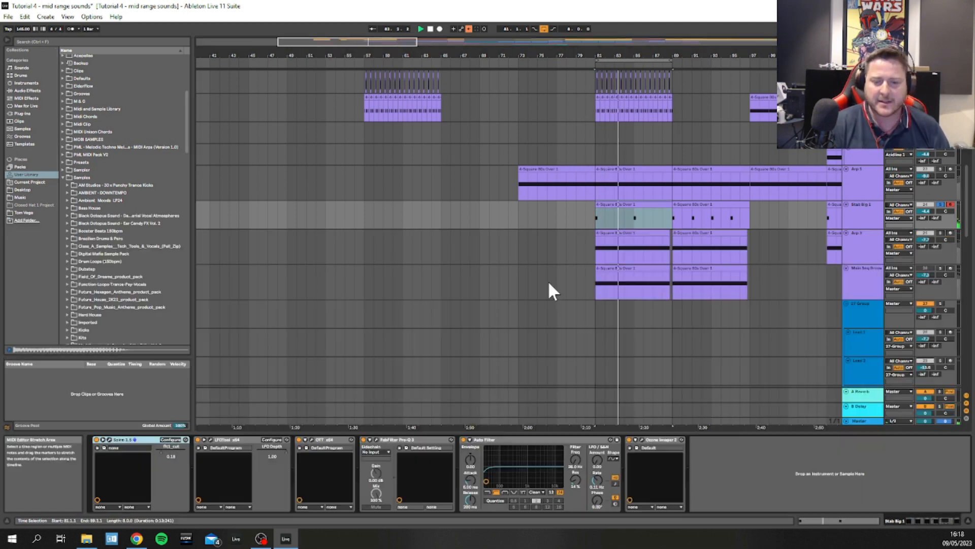
# - Unsolo Stab Big 1 and play the full arrangement from bar 81
pyautogui.click(941, 203)
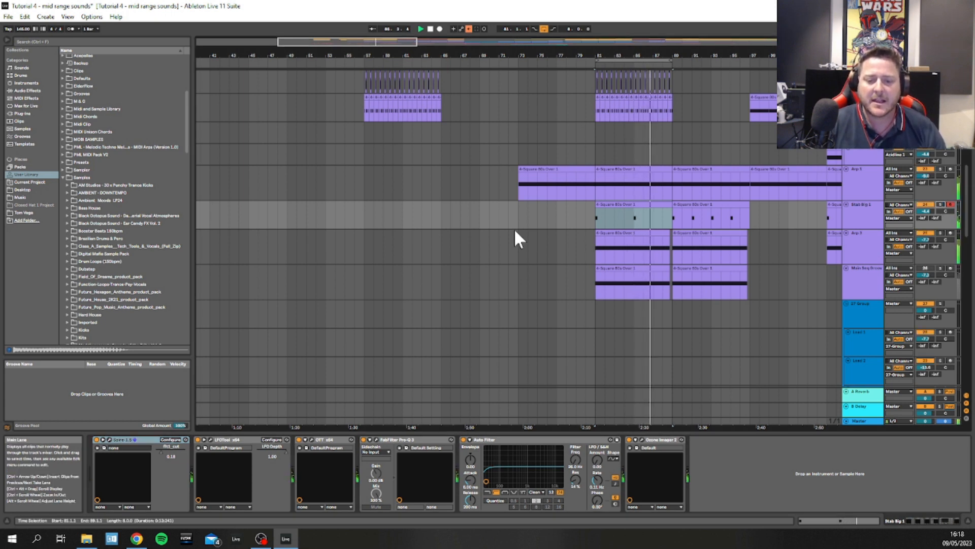
pyautogui.press('space')
pyautogui.press('space')
pyautogui.scroll(2, 646, 227)
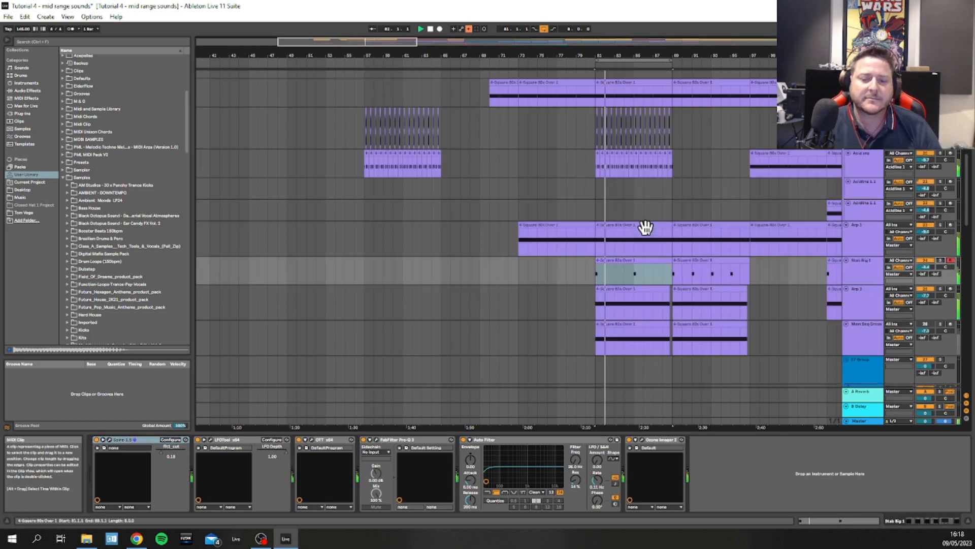
# - Compare the mix with Arp 1 muted, restore Arp 1 and mute Arp 3, and stop playback
pyautogui.click(861, 226)
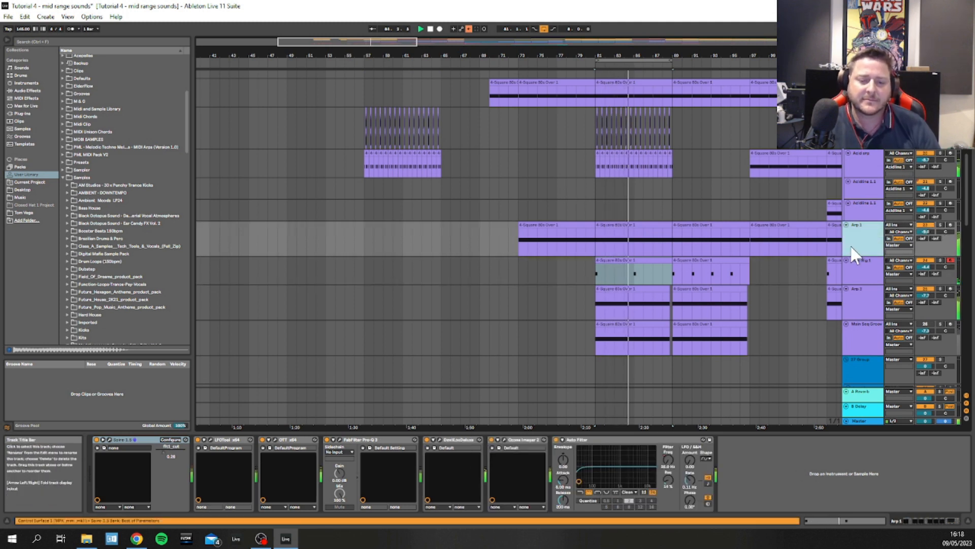
pyautogui.click(926, 224)
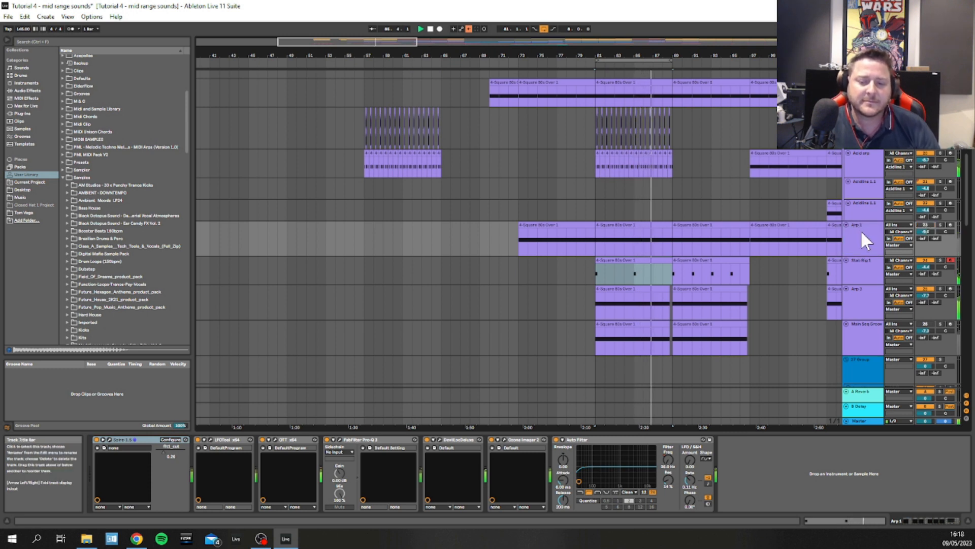
pyautogui.click(920, 288)
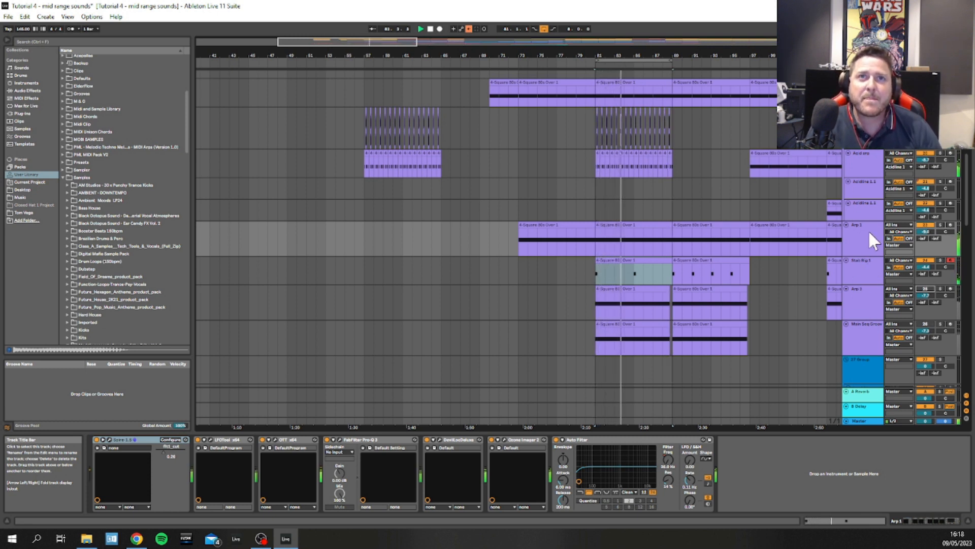
pyautogui.press('space')
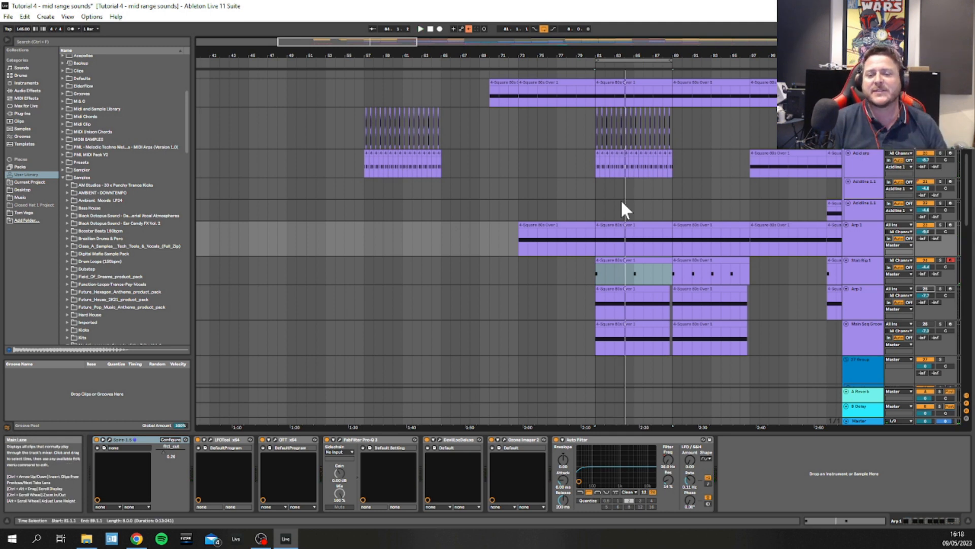
pyautogui.moveTo(646, 53); pyautogui.dragTo(539, 15)
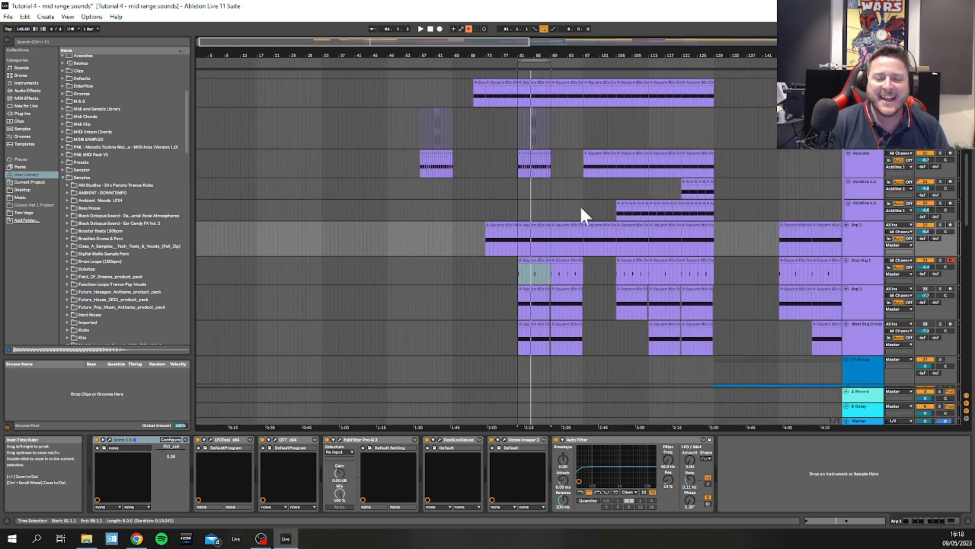
# - Mute the Squelch Stab and Acid arp tracks and place the insert marker at bar 57
pyautogui.click(618, 127)
pyautogui.scroll(5, 653, 153)
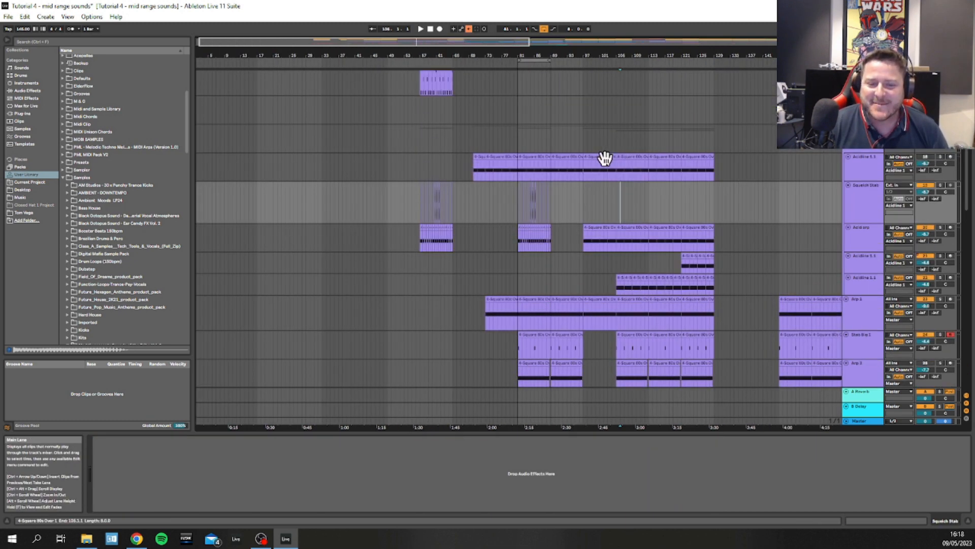
pyautogui.click(925, 185)
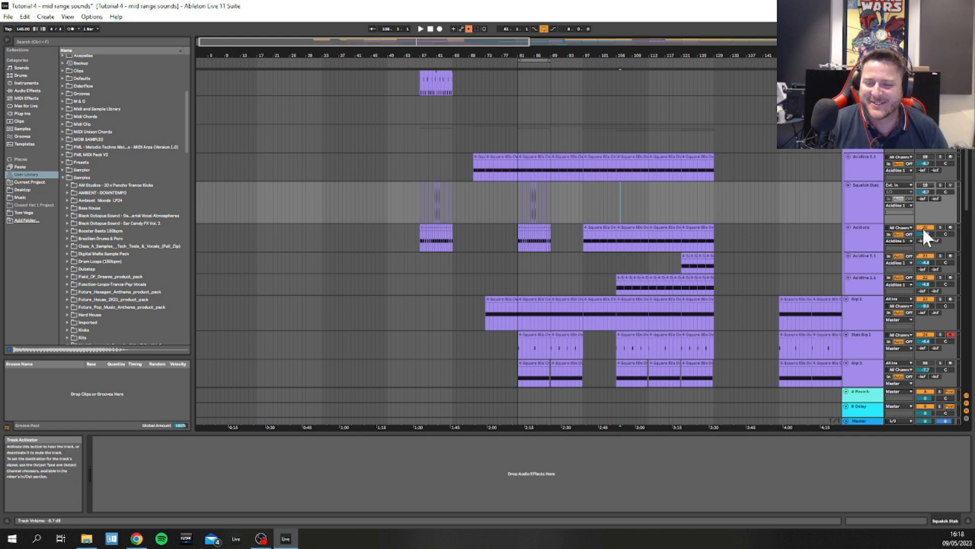
pyautogui.click(420, 145)
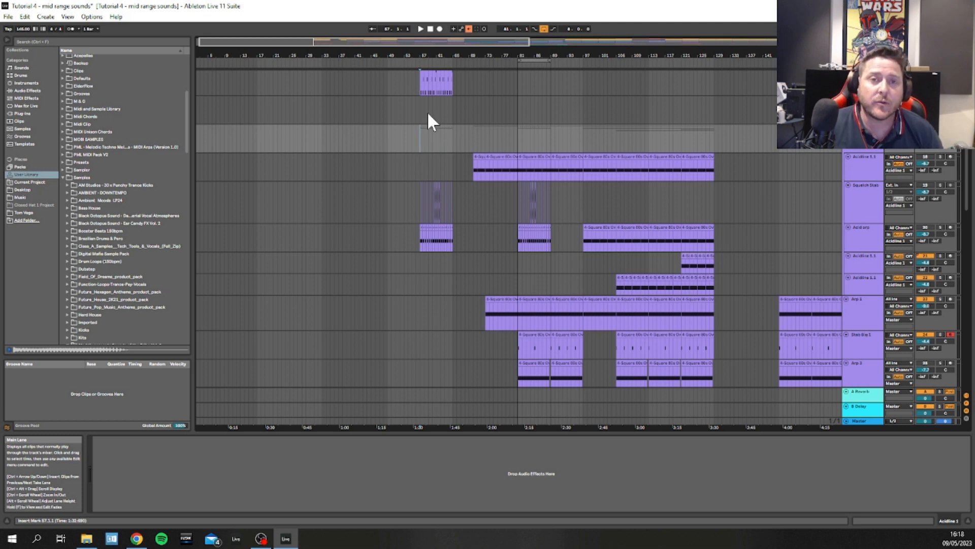
pyautogui.moveTo(420, 54); pyautogui.dragTo(420, 81)
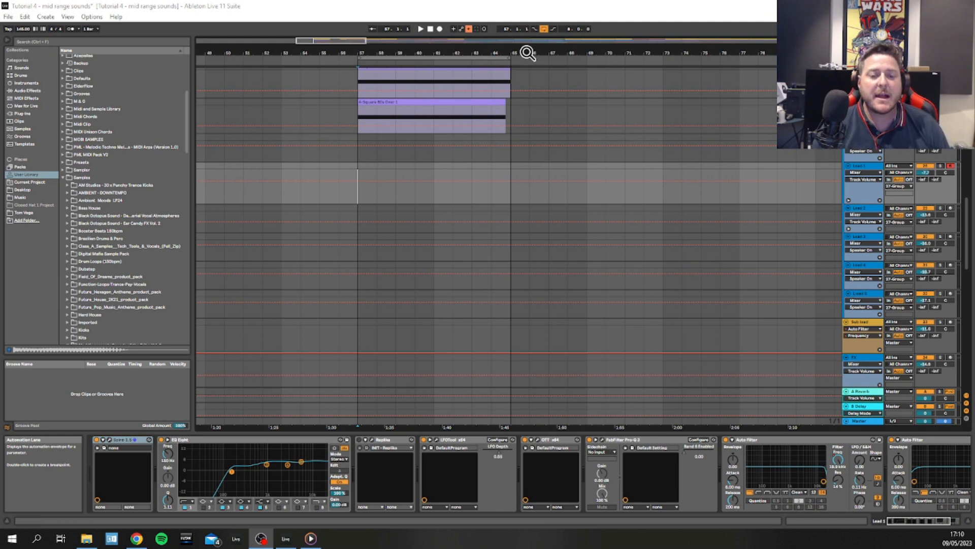
# - Find the lead section and select the first Lead 1 clip at bar 129
pyautogui.moveTo(527, 53); pyautogui.dragTo(528, 113)
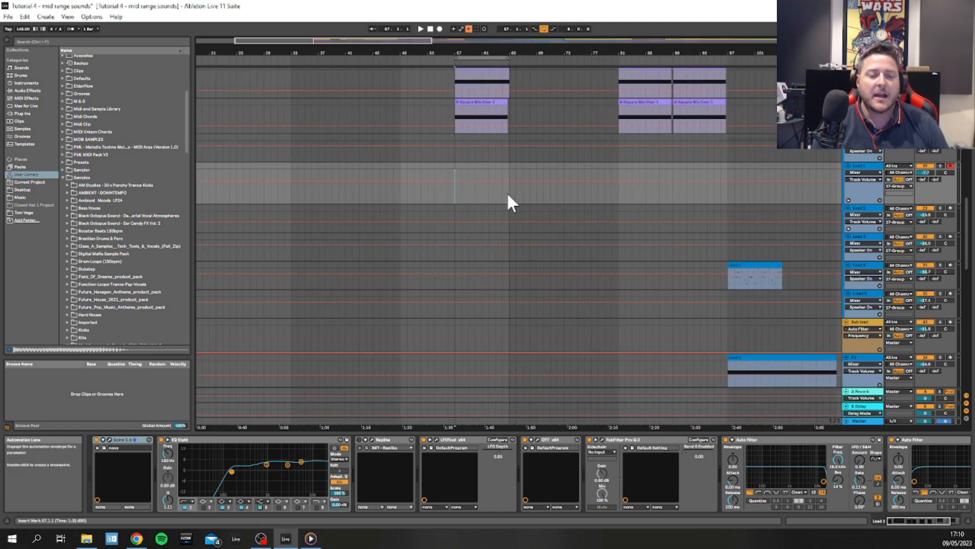
pyautogui.scroll(3, 506, 191)
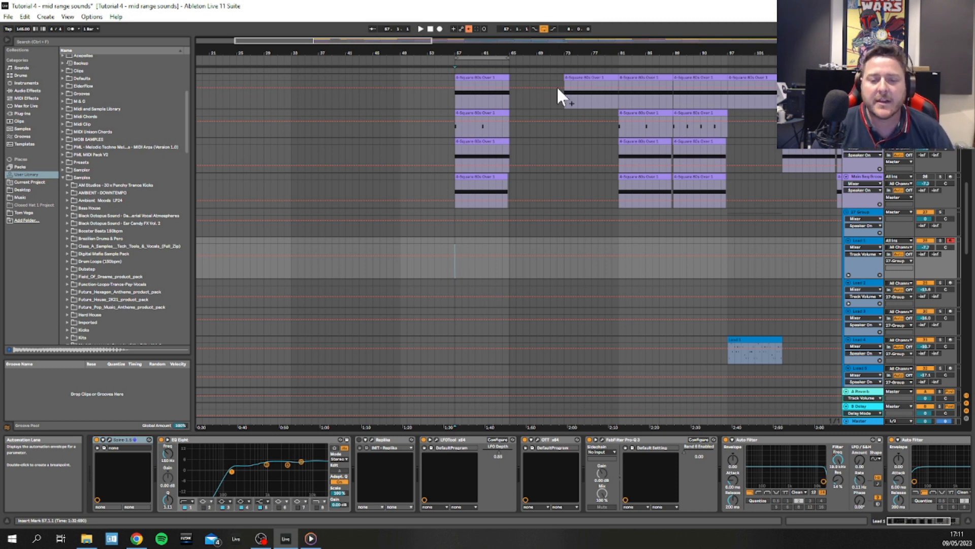
pyautogui.scroll(-5, 675, 224)
pyautogui.scroll(5, 690, 227)
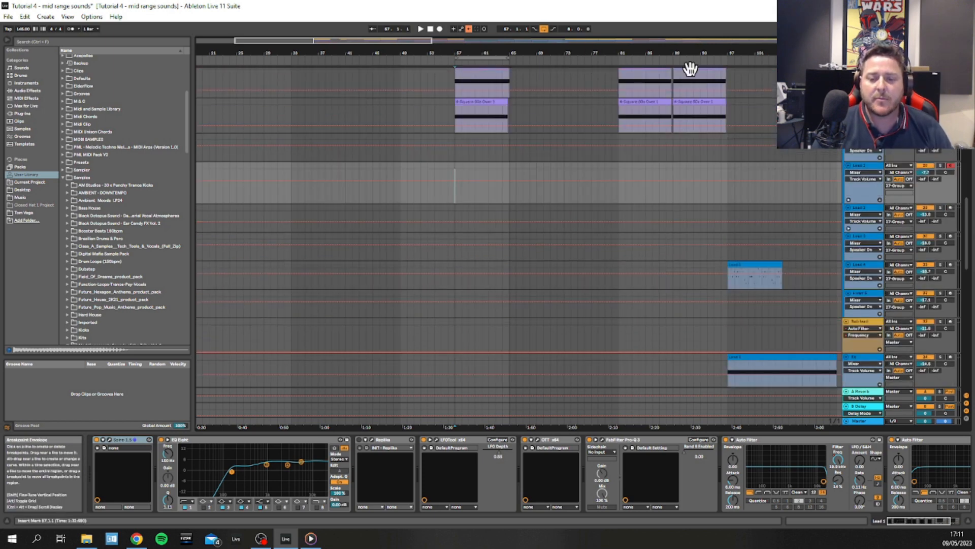
pyautogui.moveTo(689, 52); pyautogui.dragTo(607, 53)
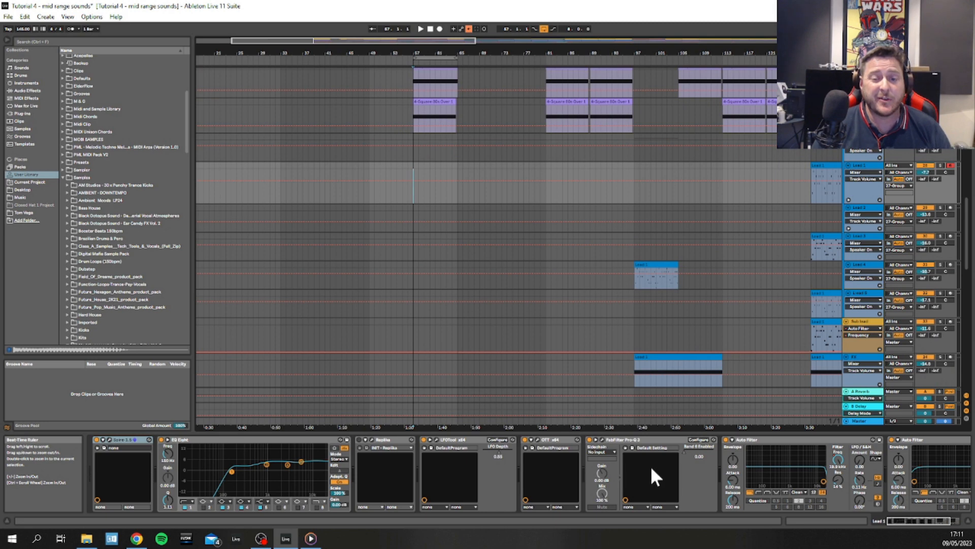
pyautogui.moveTo(714, 51); pyautogui.dragTo(541, 49)
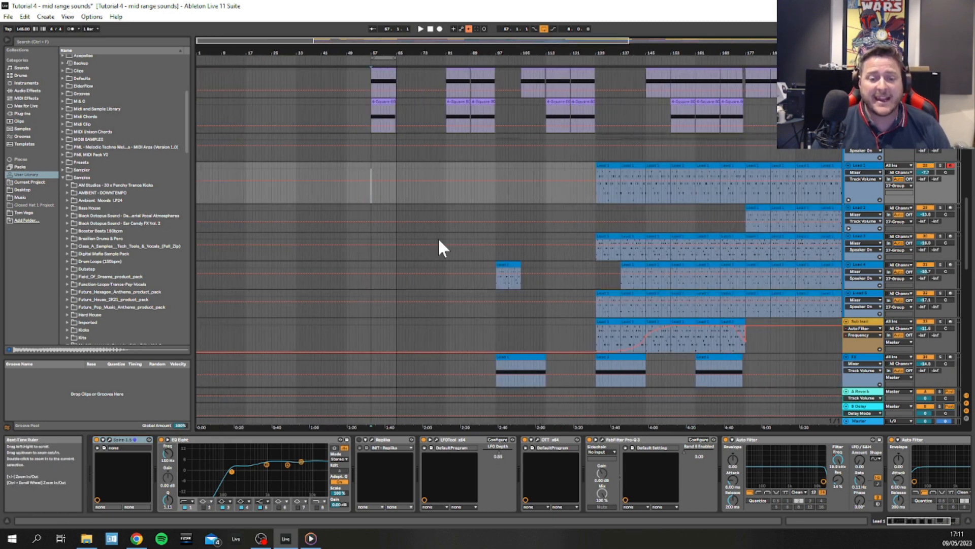
pyautogui.click(609, 165)
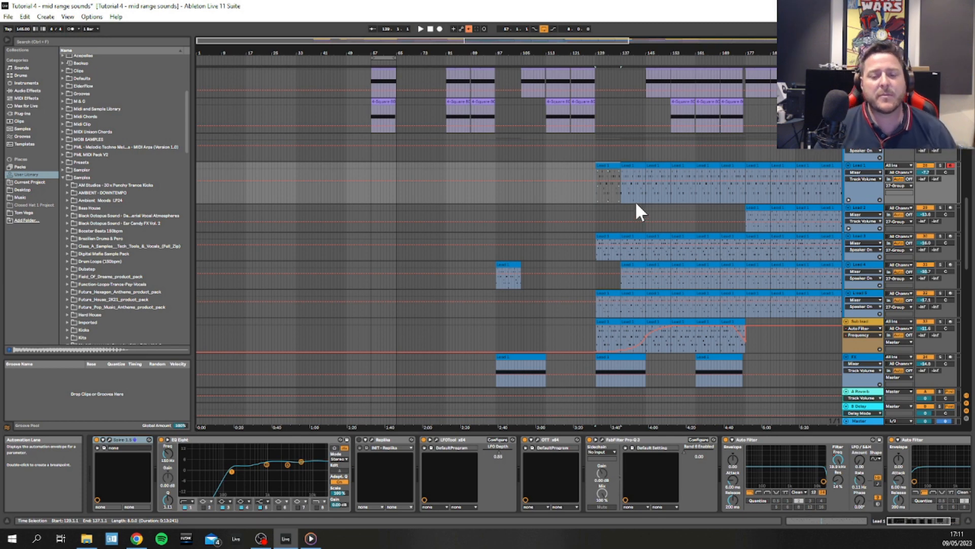
# - Check the Lead 3 clip at bar 129, and place the Lead 1 clip from bar 129 at bar 57 on its own track
pyautogui.click(615, 237)
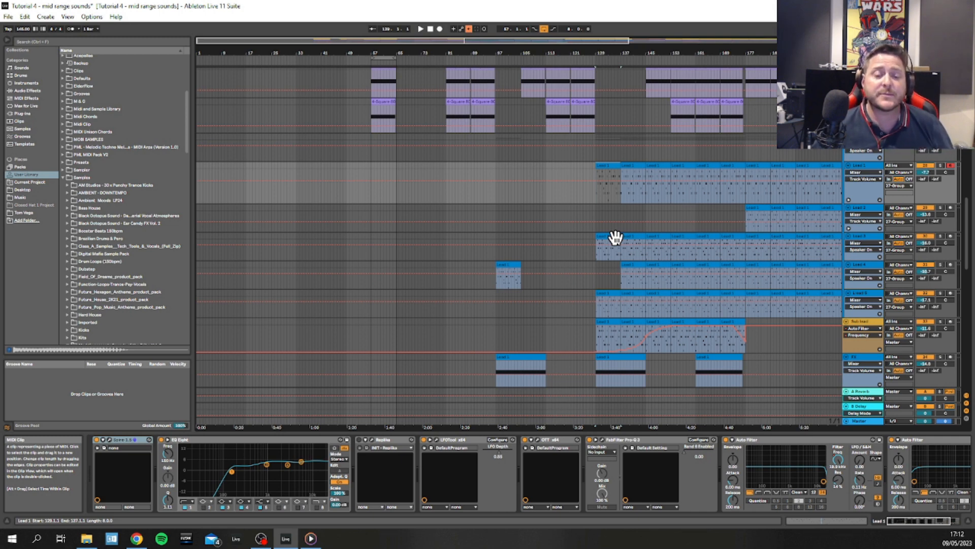
pyautogui.click(609, 252)
pyautogui.click(604, 238)
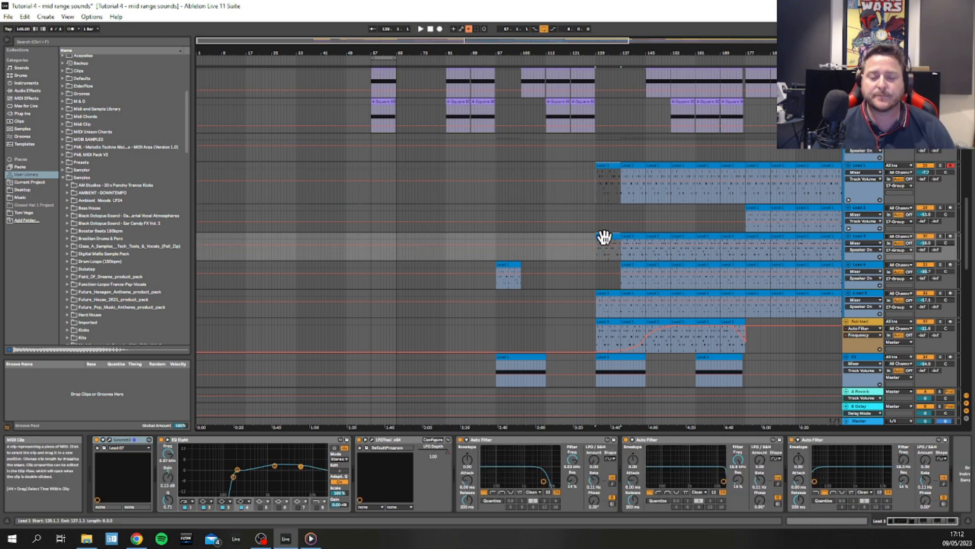
pyautogui.click(605, 164)
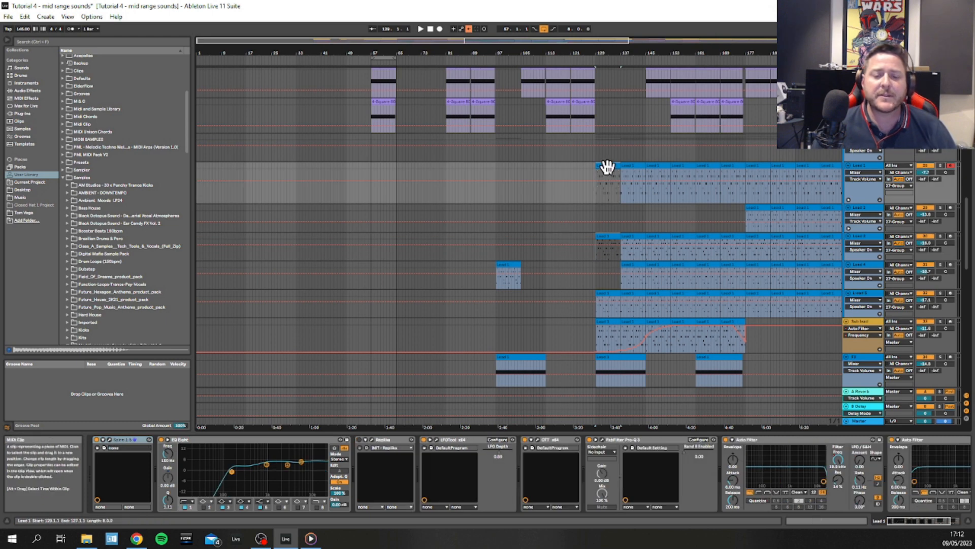
pyautogui.moveTo(607, 164); pyautogui.dragTo(374, 168)
pyautogui.scroll(5, 376, 170)
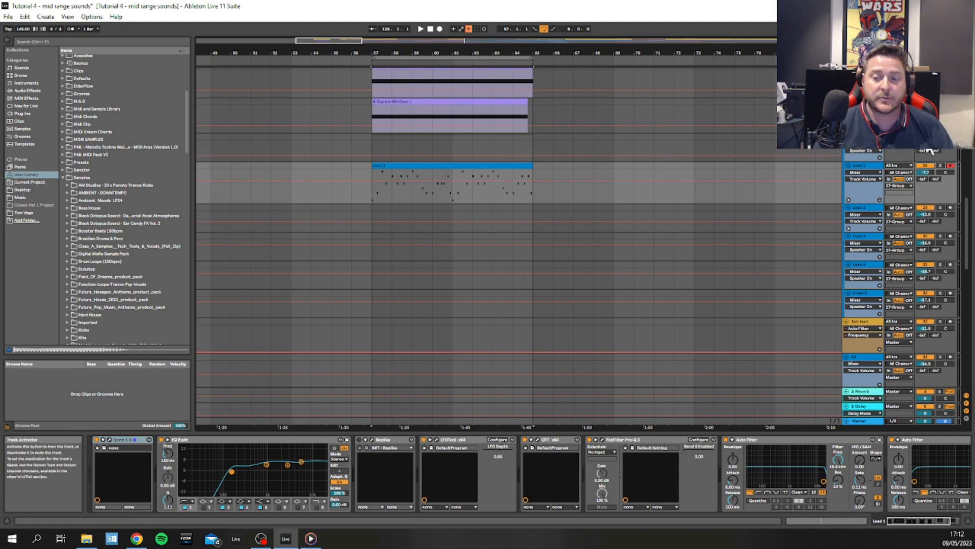
# - Play the arrangement briefly from bar 57 and stop playback
pyautogui.click(368, 149)
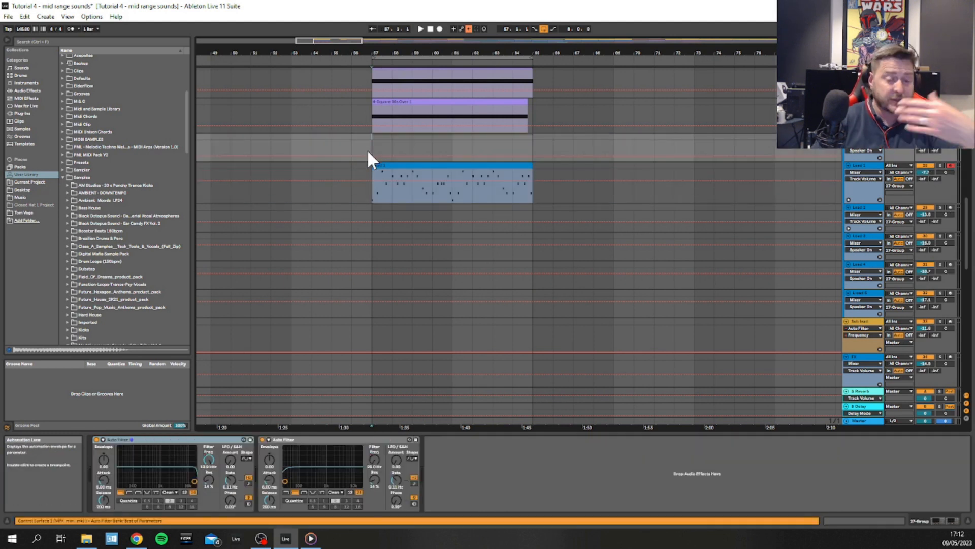
pyautogui.press('space')
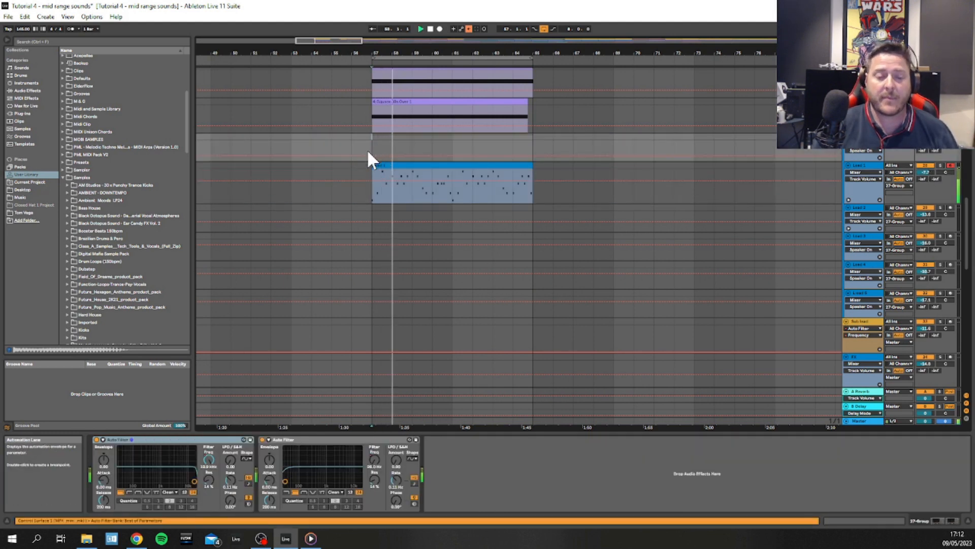
pyautogui.press('space')
# - Open the Lead 1 clip at bar 57 for note editing and solo the Lead 1 track
pyautogui.click(488, 165)
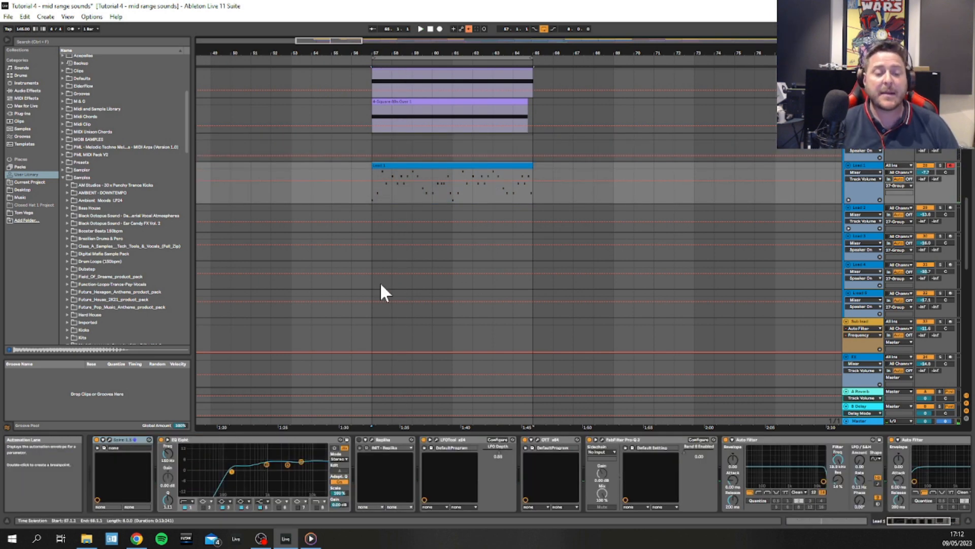
pyautogui.doubleClick(399, 163)
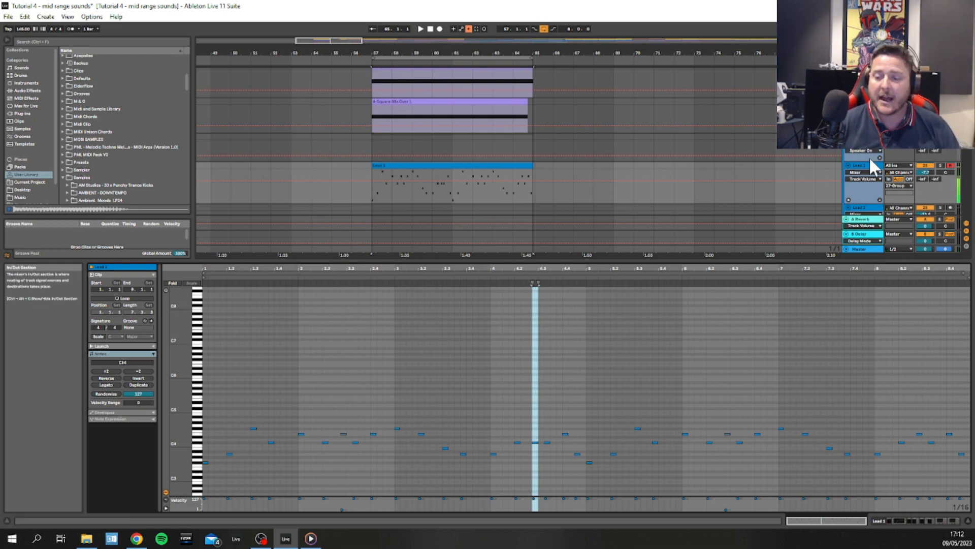
pyautogui.click(936, 155)
pyautogui.click(940, 165)
pyautogui.click(925, 137)
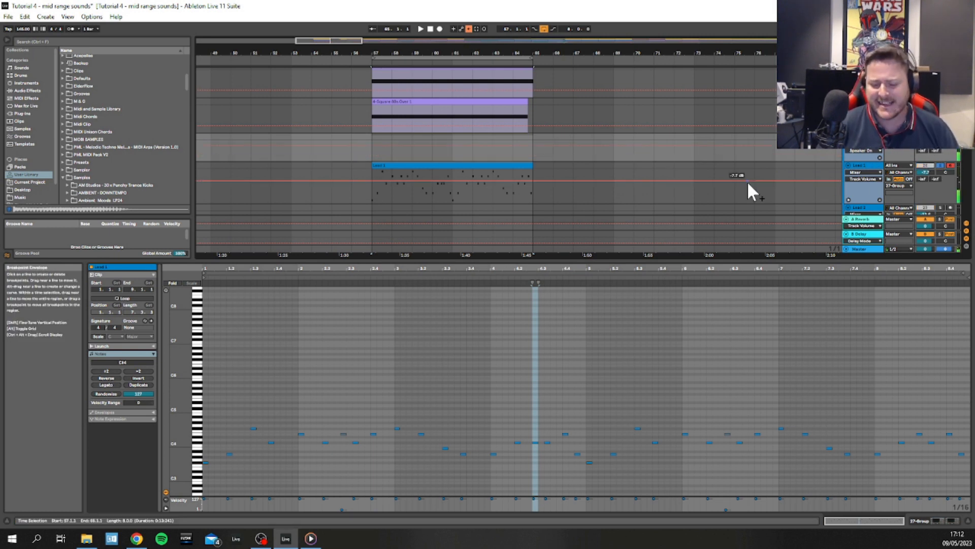
# - Reopen the Lead 1 clip's notes and play the soloed part from bar 57
pyautogui.hotkey('shift', 'Tab')
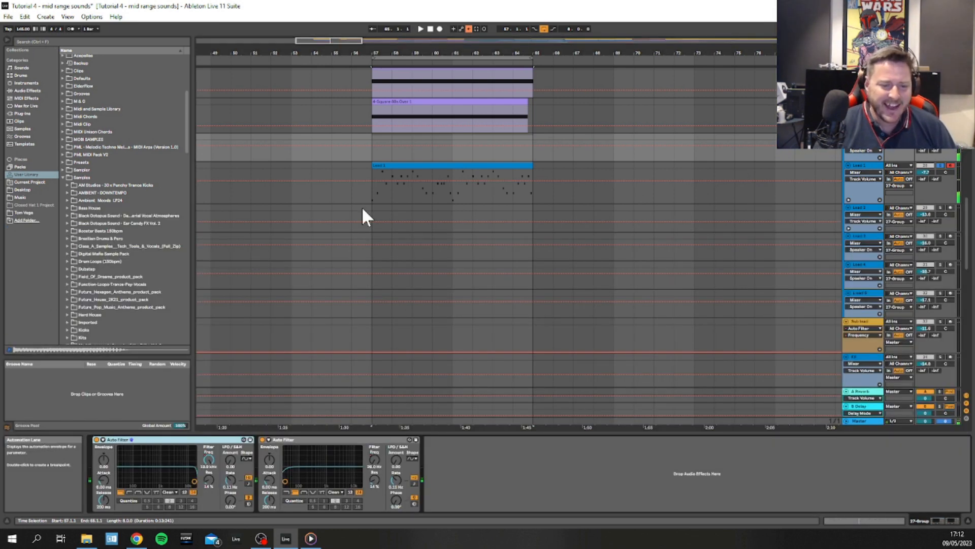
pyautogui.doubleClick(388, 165)
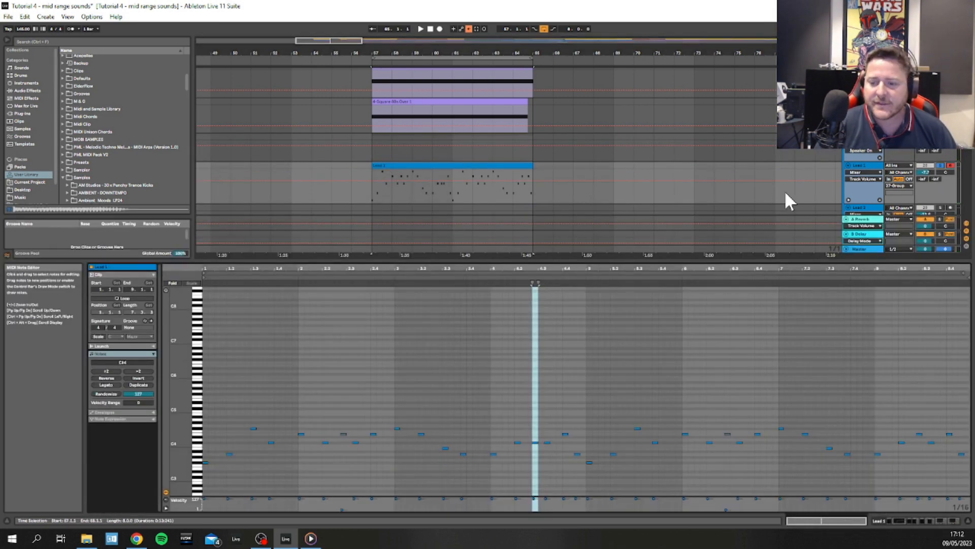
pyautogui.press('space')
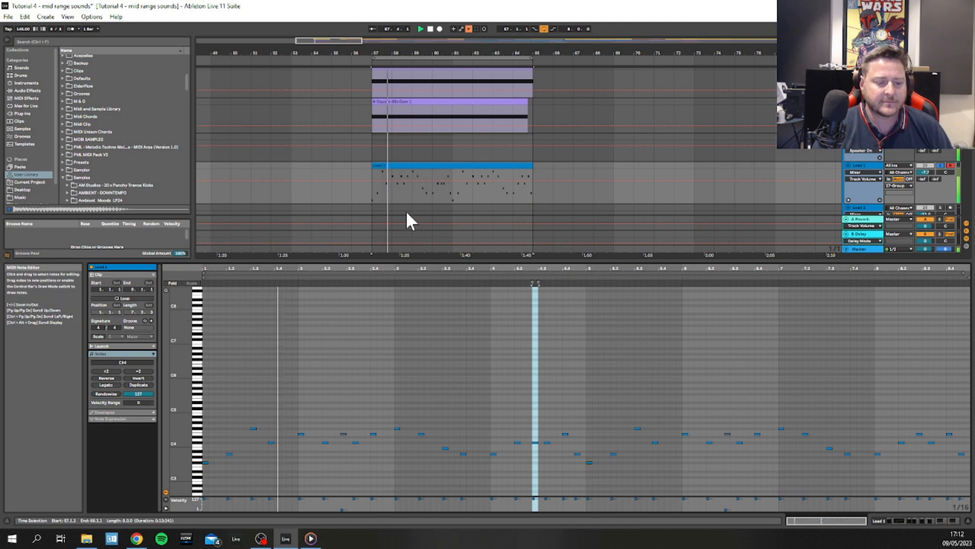
# - Raise the velocity of the two quiet E4 notes at 2.2.4 and 6.2.4 to about 122, and stop playback
pyautogui.scroll(-3, 304, 447)
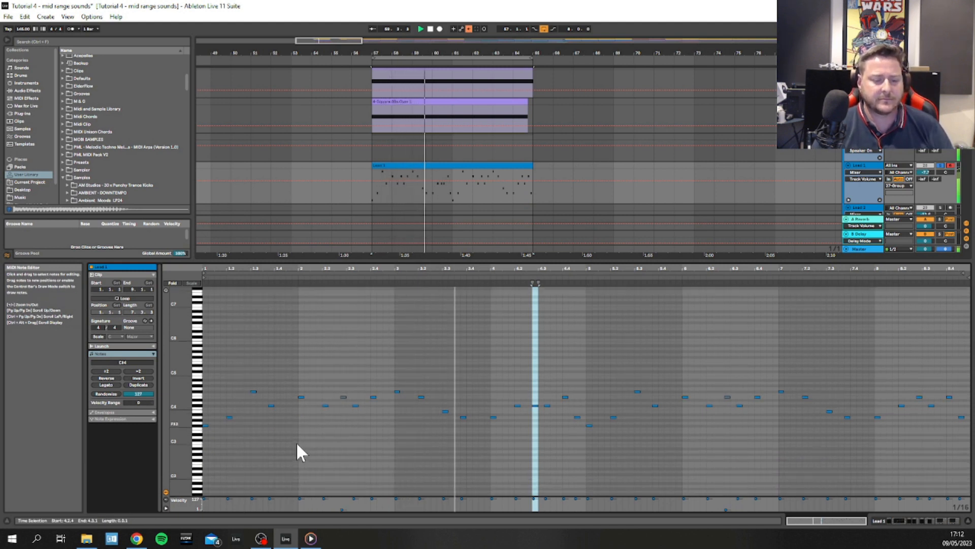
pyautogui.click(340, 394)
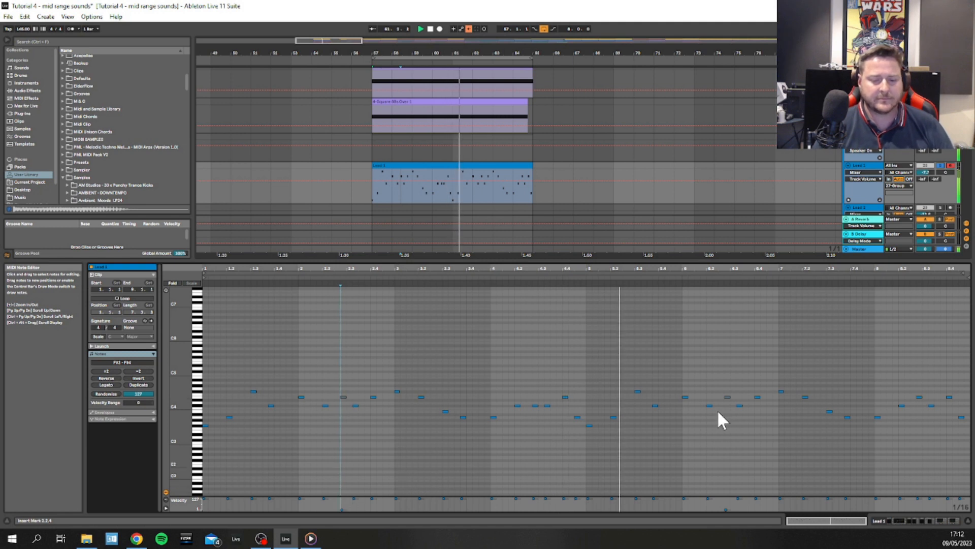
pyautogui.click(727, 397)
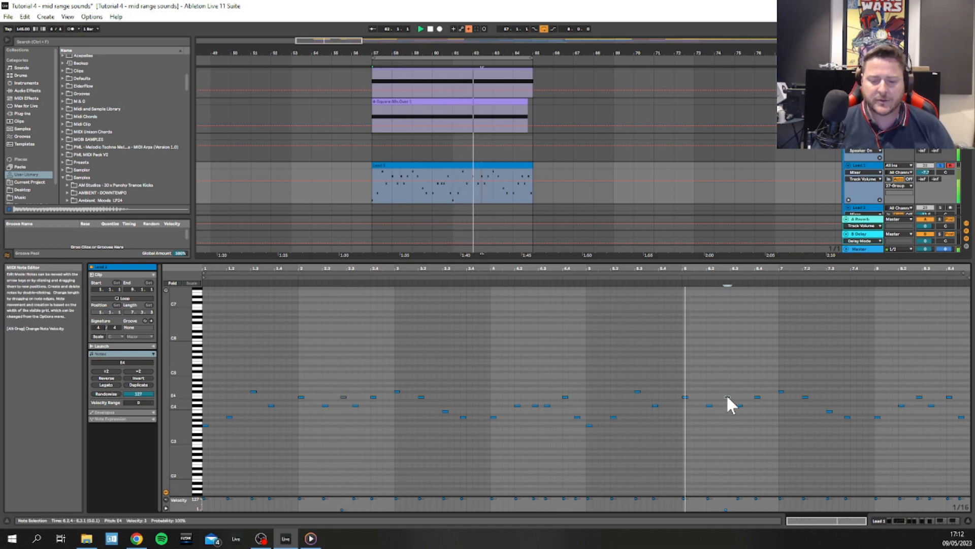
pyautogui.keyDown('shift'); pyautogui.click(343, 397); pyautogui.keyUp('shift')
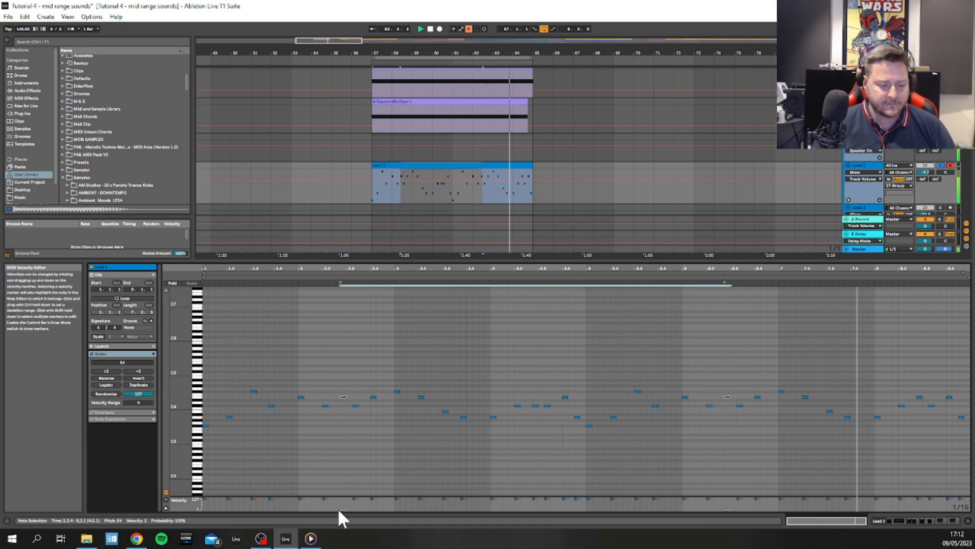
pyautogui.moveTo(339, 508); pyautogui.dragTo(340, 498)
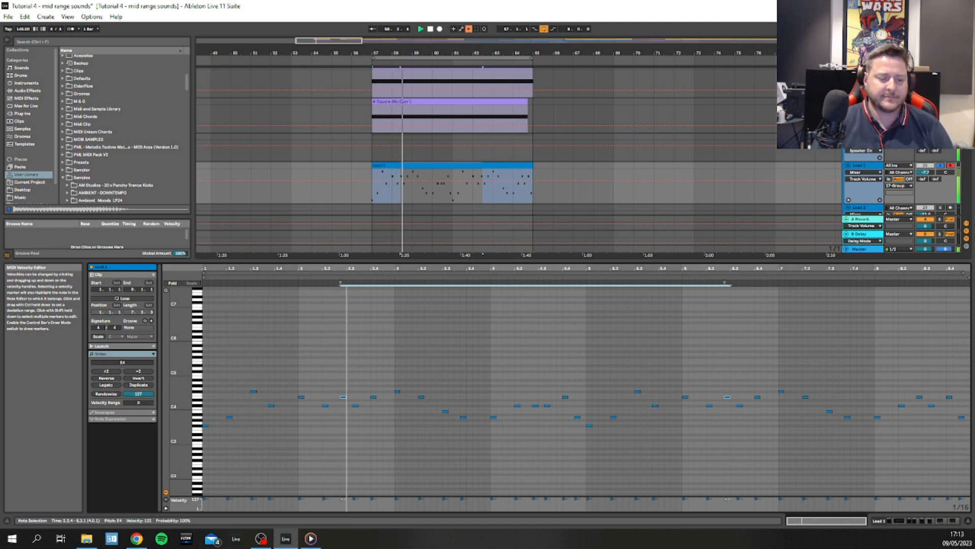
pyautogui.click(341, 370)
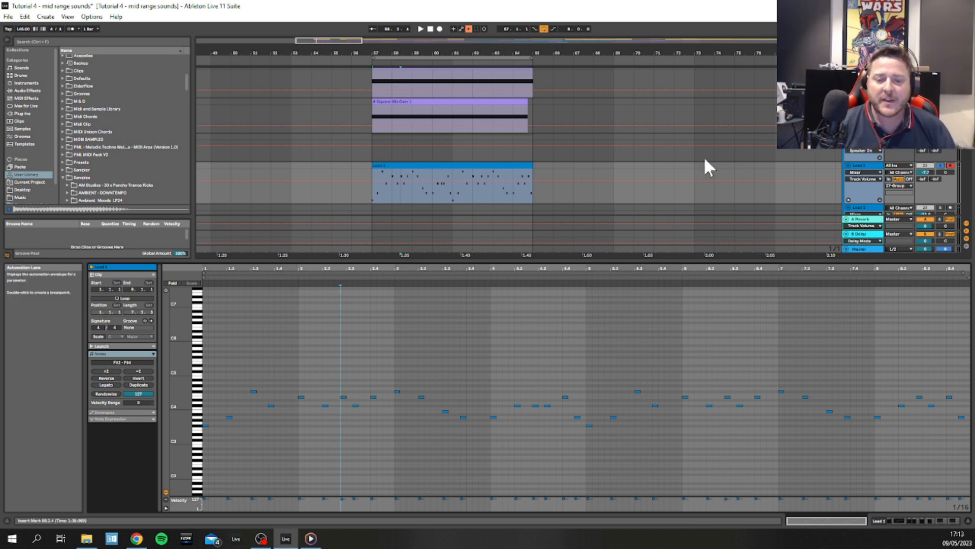
# - Show the Lead 1 clip's notes again and set the editor's fixed grid to 1/16
pyautogui.scroll(-3, 703, 156)
pyautogui.scroll(2, 696, 151)
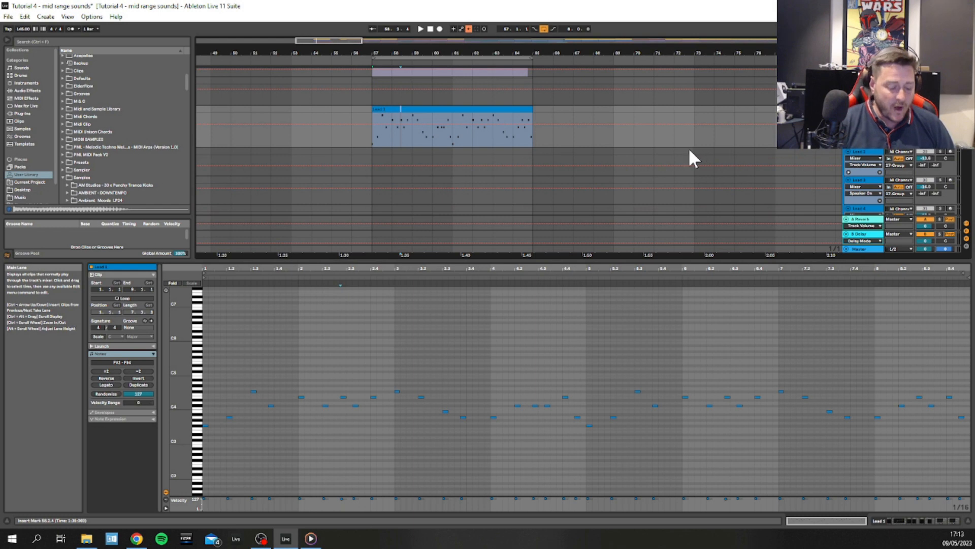
pyautogui.hotkey('shift', 'Tab')
pyautogui.scroll(2, 366, 206)
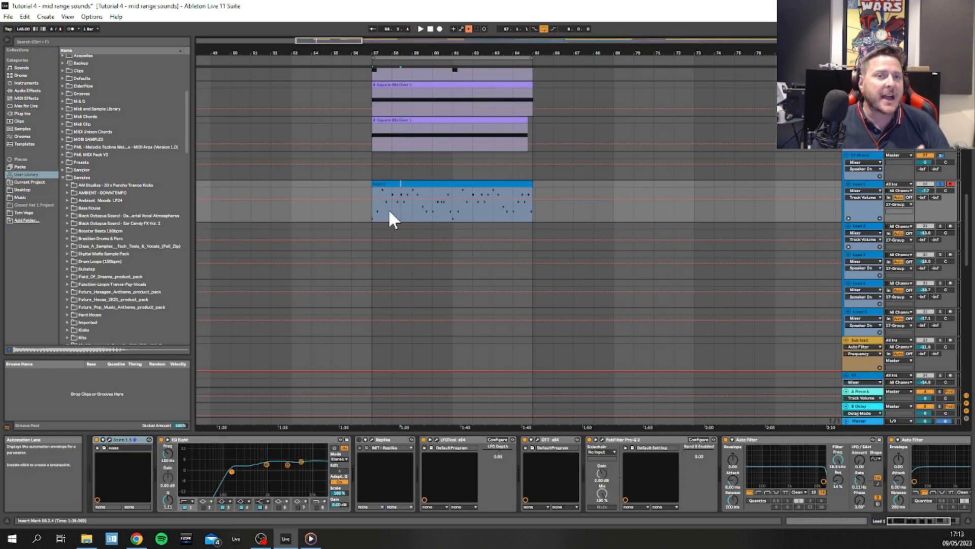
pyautogui.doubleClick(405, 183)
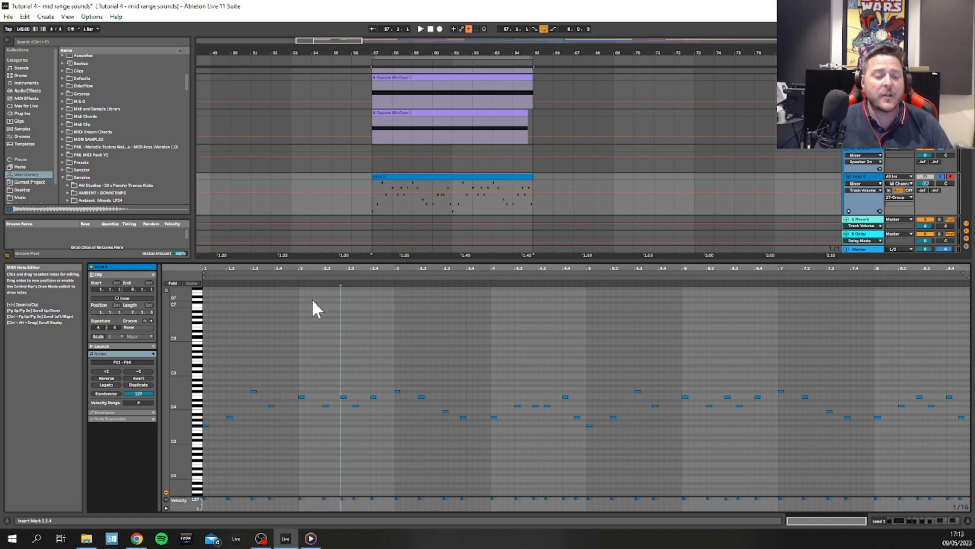
pyautogui.rightClick(339, 344)
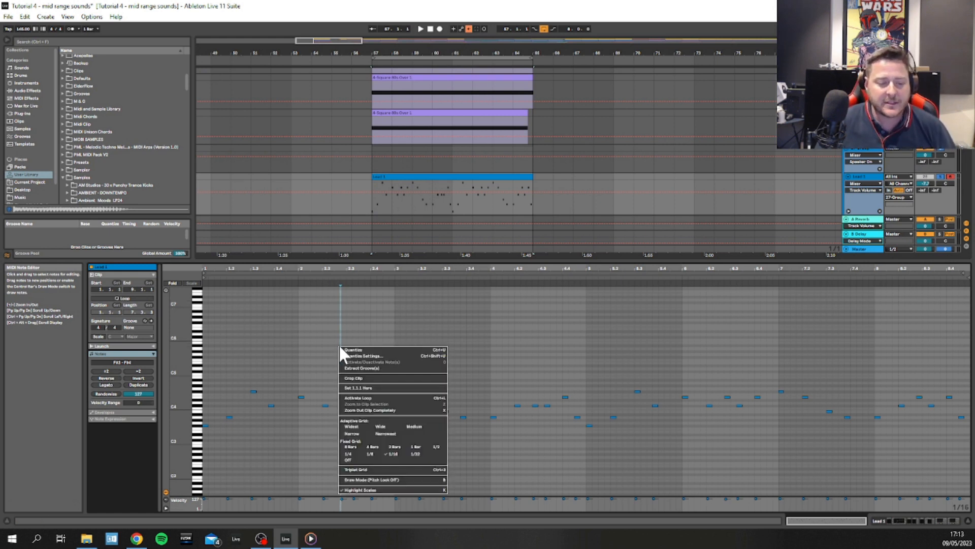
pyautogui.click(389, 452)
# - Close the note editor and select the Lead 1 clip at bar 57 in the arrangement
pyautogui.click(296, 383)
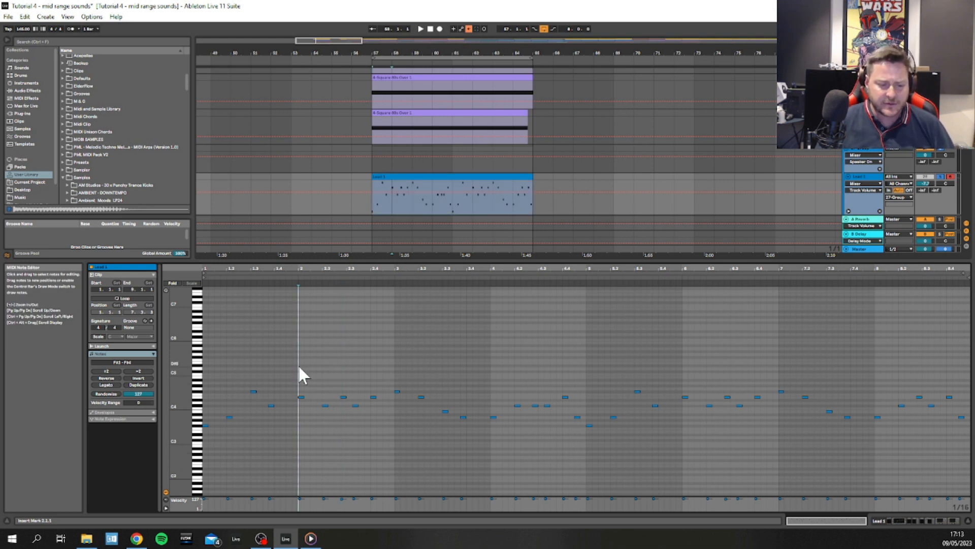
pyautogui.hotkey('shift', 'Tab')
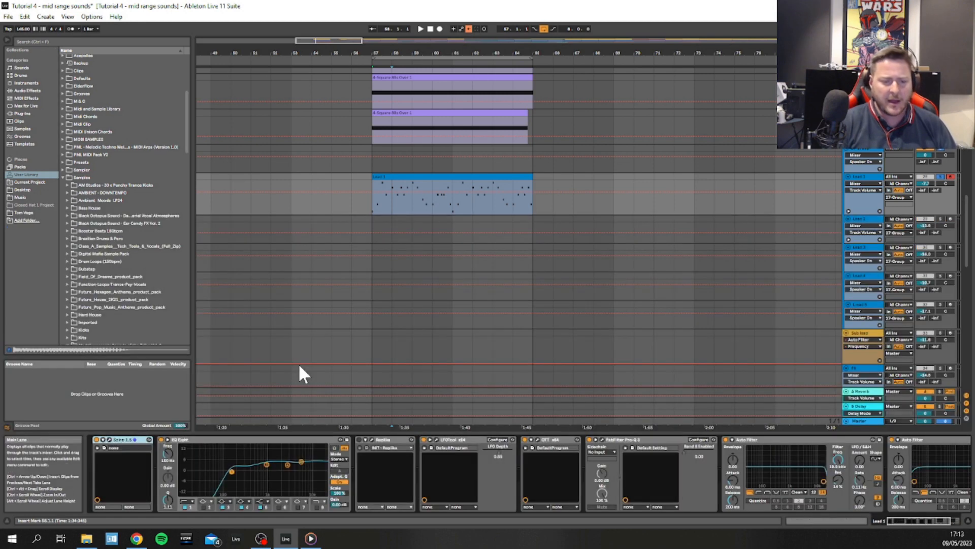
pyautogui.click(463, 176)
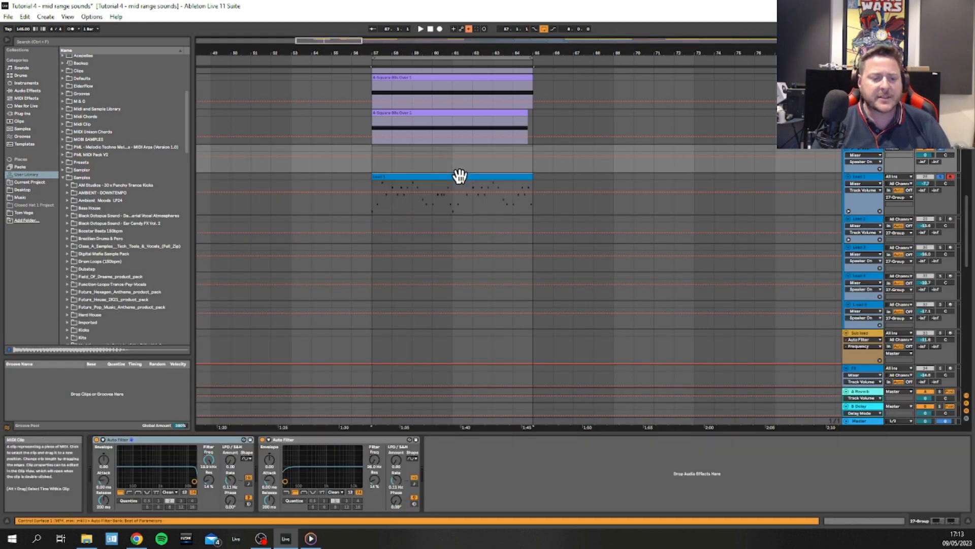
# - Copy the Lead 1 clip to the Lead 4 track at bar 57 and play both leads soloed together
pyautogui.click(587, 179)
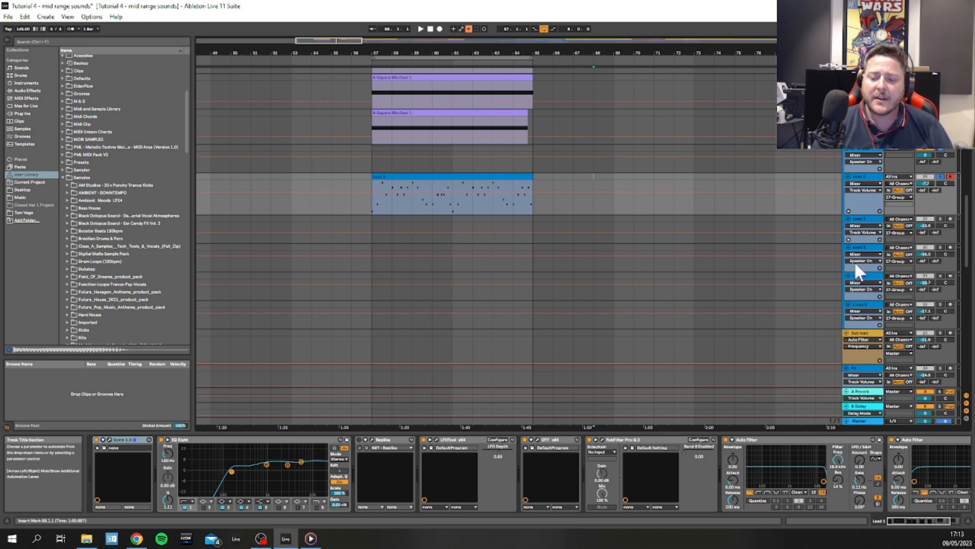
pyautogui.click(862, 276)
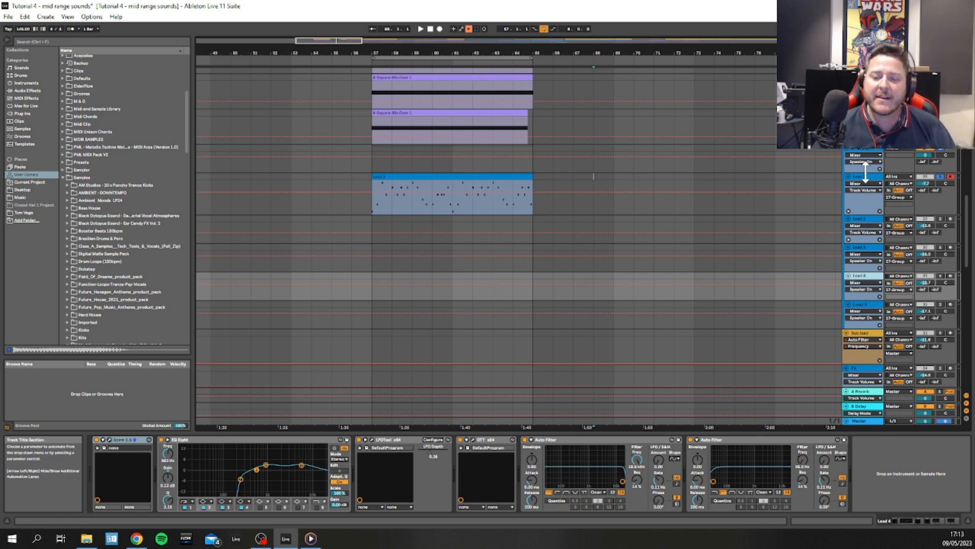
pyautogui.click(602, 188)
pyautogui.moveTo(381, 178); pyautogui.dragTo(388, 285)
pyautogui.click(941, 276)
pyautogui.press('space')
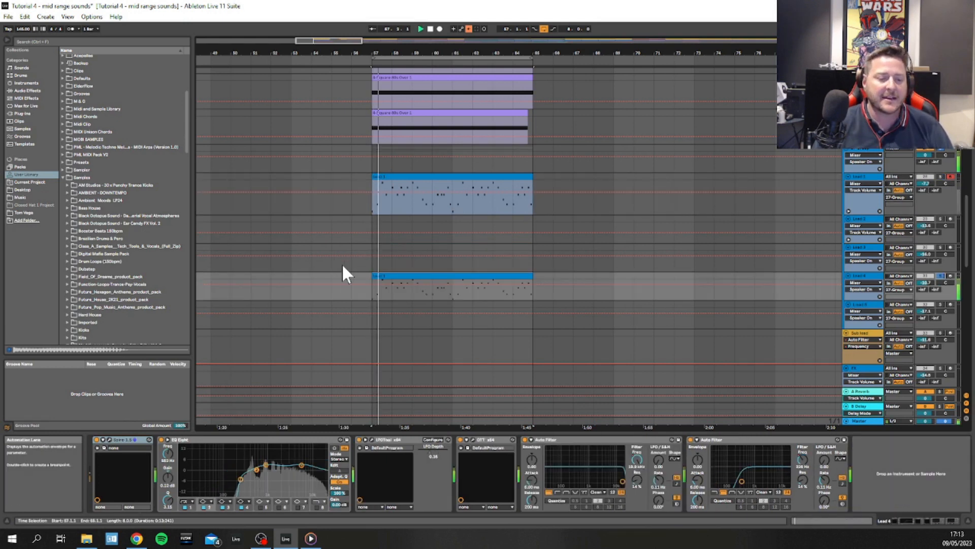
pyautogui.click(941, 176)
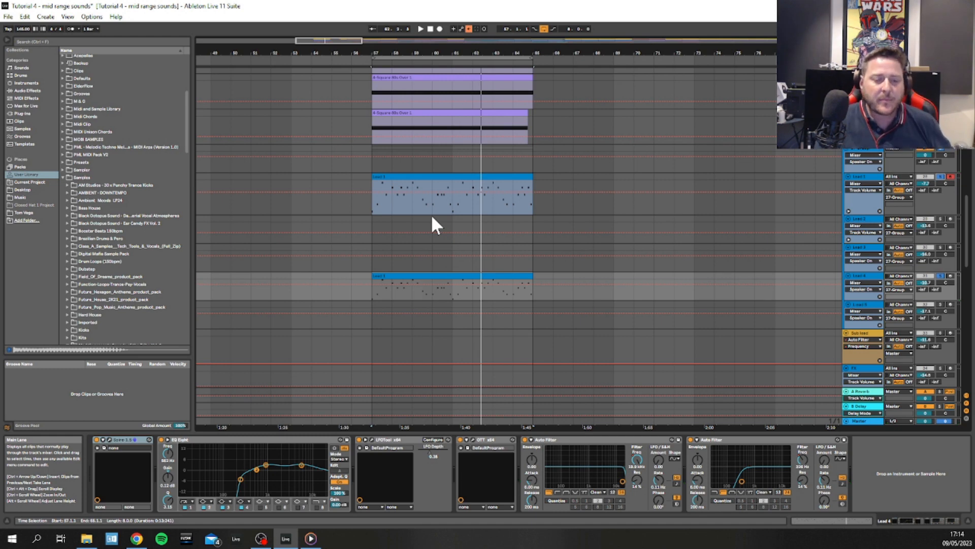
# - Show the Lead 1 clip's notes and examine the opening notes of the melody
pyautogui.doubleClick(404, 175)
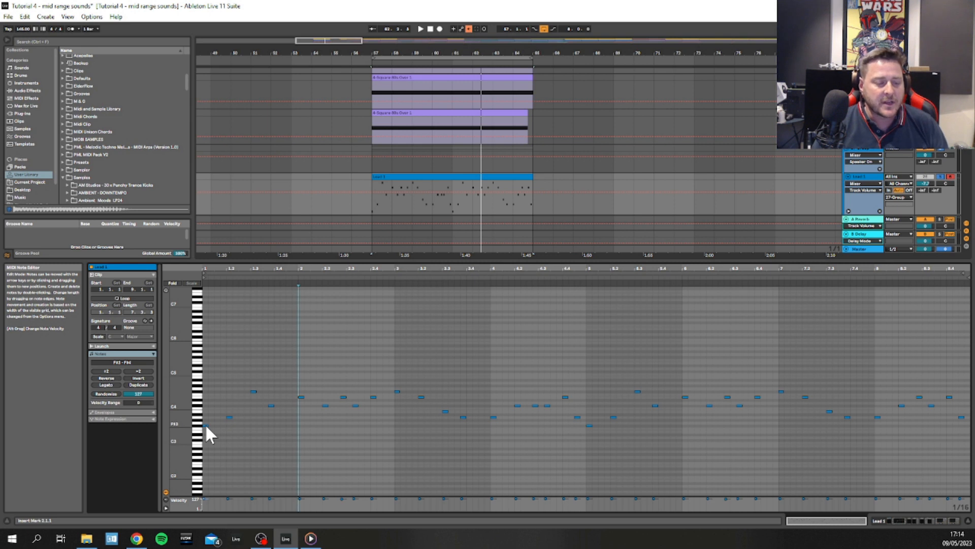
pyautogui.rightClick(229, 424)
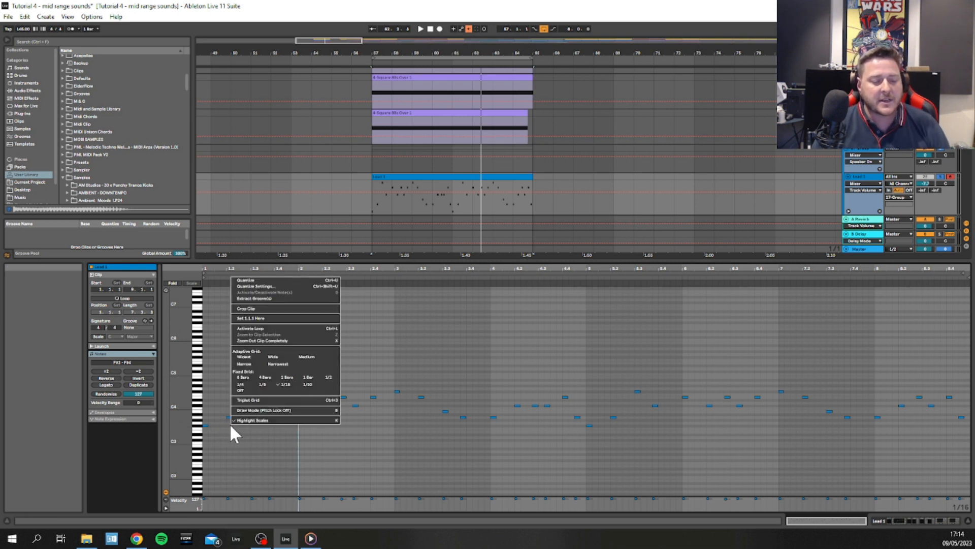
pyautogui.click(212, 423)
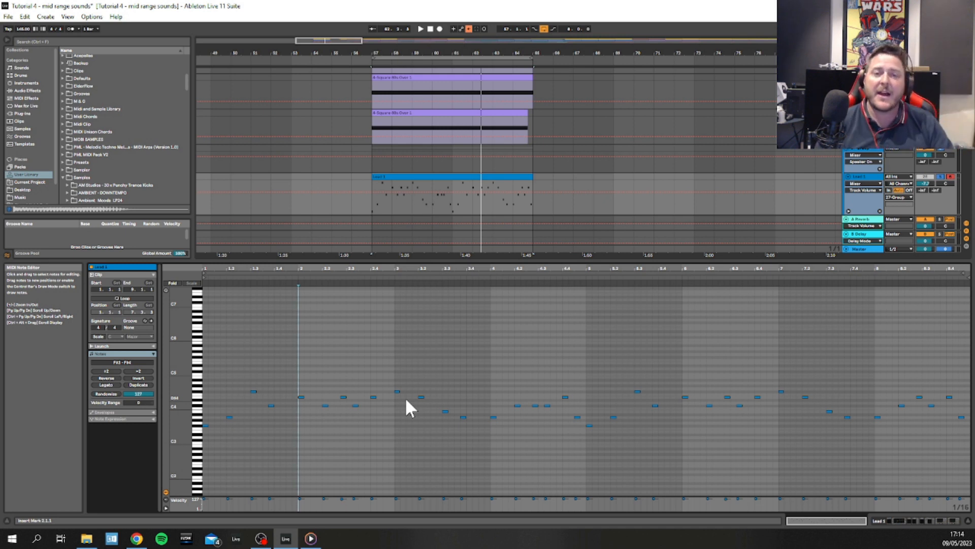
# - Play the soloed MADDIX synth shot part, examine the notes of its clip at bar 57, and close the note editor
pyautogui.scroll(5, 440, 145)
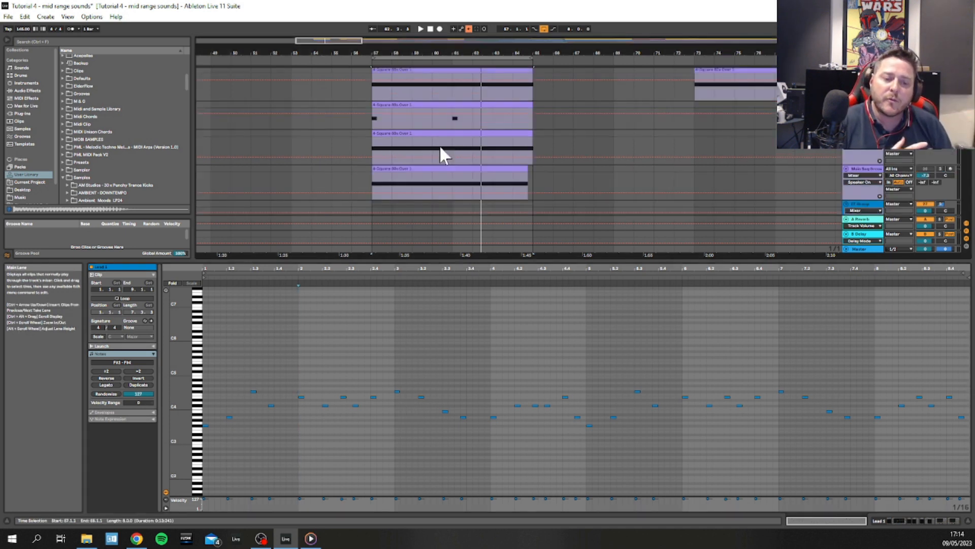
pyautogui.scroll(4, 439, 146)
pyautogui.scroll(4, 495, 147)
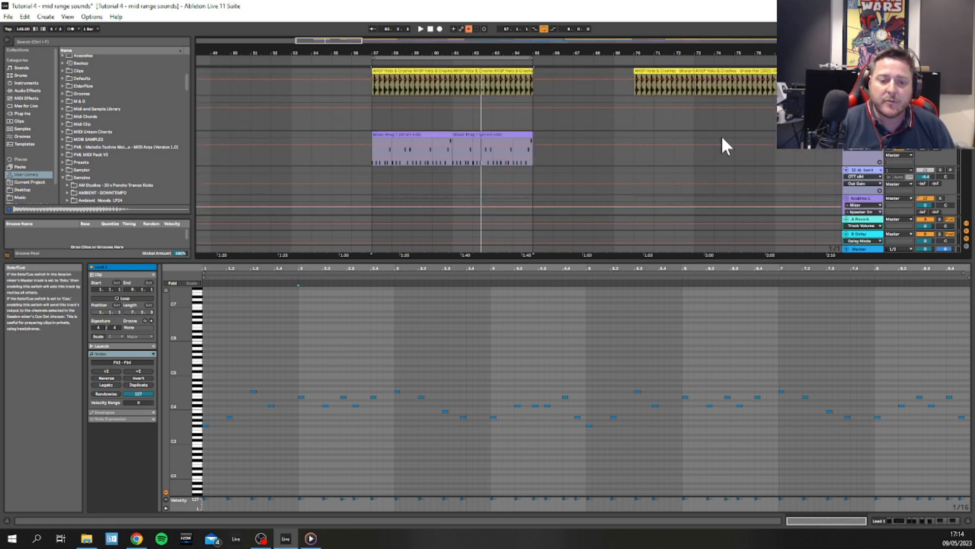
pyautogui.press('space')
pyautogui.scroll(-3, 278, 407)
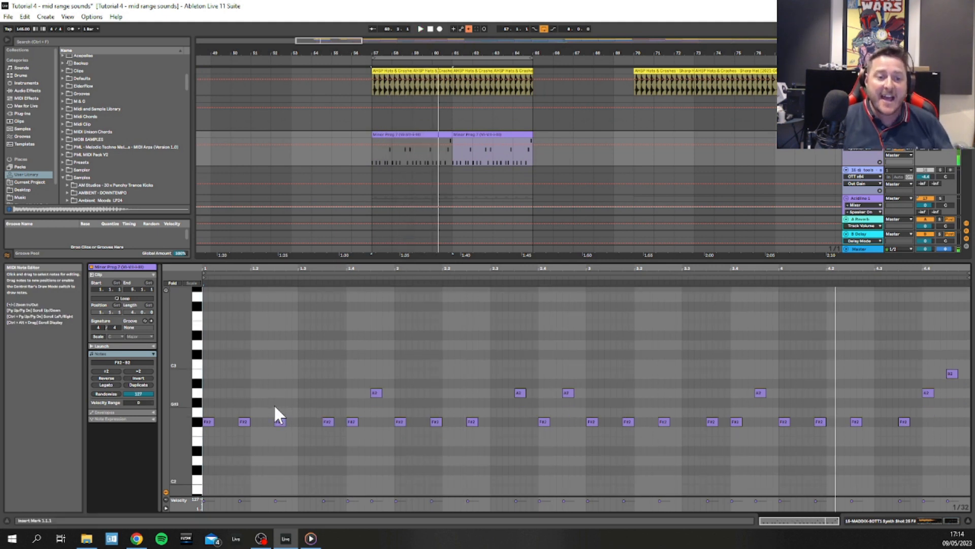
pyautogui.hotkey('shift', 'Tab')
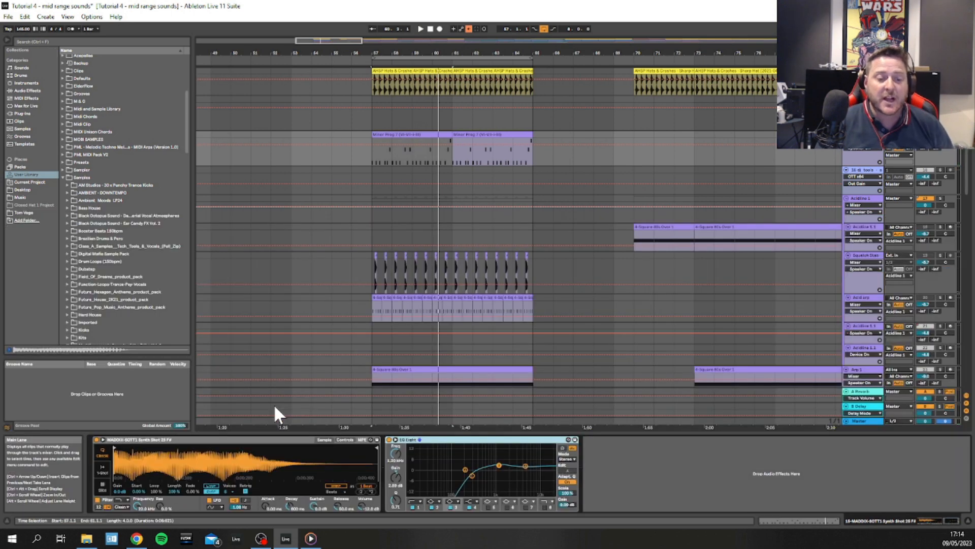
# - Reopen the Lead 1 clip's notes with taller note rows, compare the melody's pitches, and close the editor
pyautogui.scroll(-4, 390, 266)
pyautogui.scroll(-5, 400, 282)
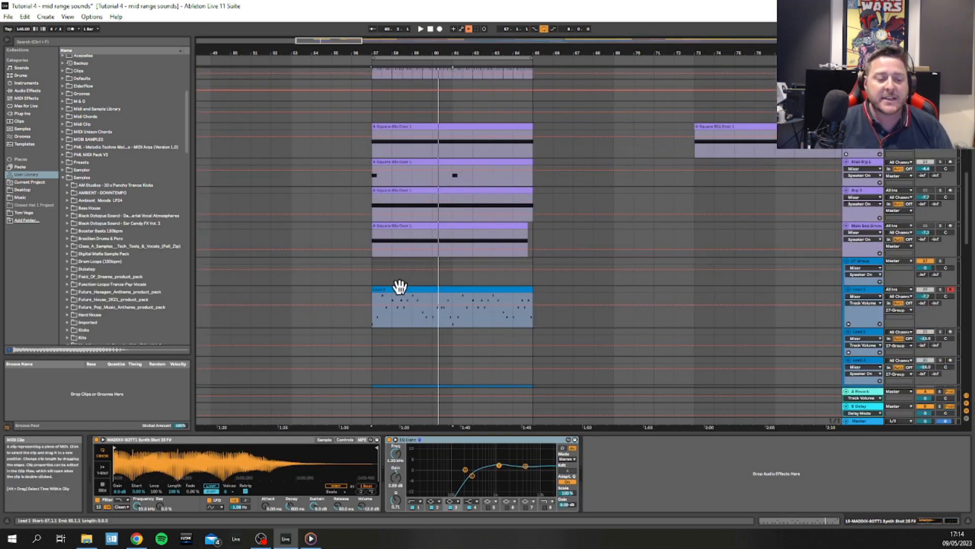
pyautogui.click(398, 285)
pyautogui.hotkey('shift', 'Tab')
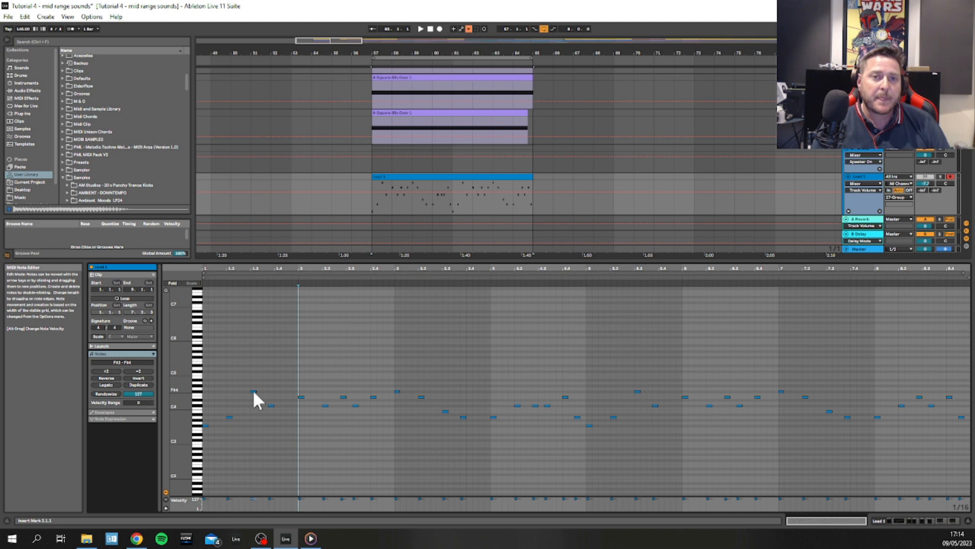
pyautogui.moveTo(202, 401); pyautogui.dragTo(209, 402)
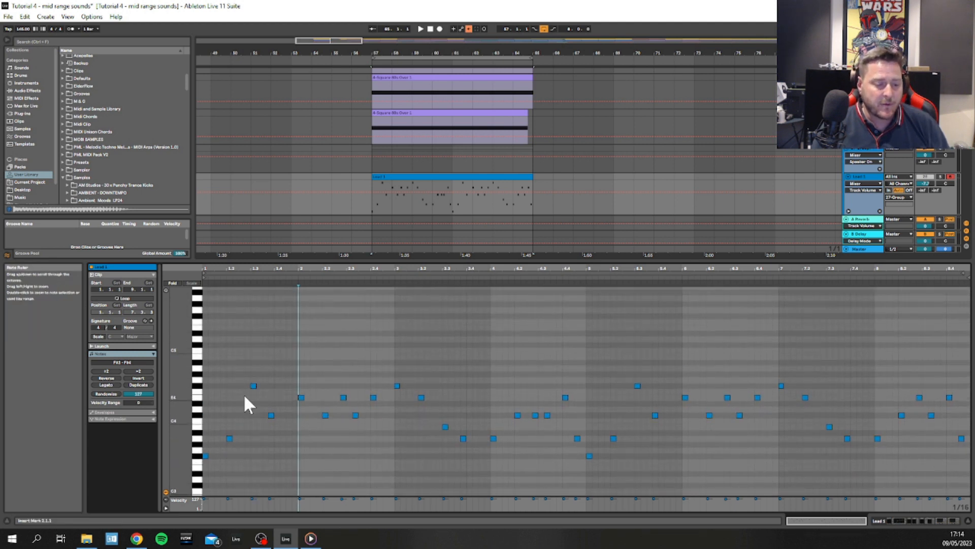
pyautogui.scroll(-4, 245, 394)
pyautogui.scroll(1, 245, 394)
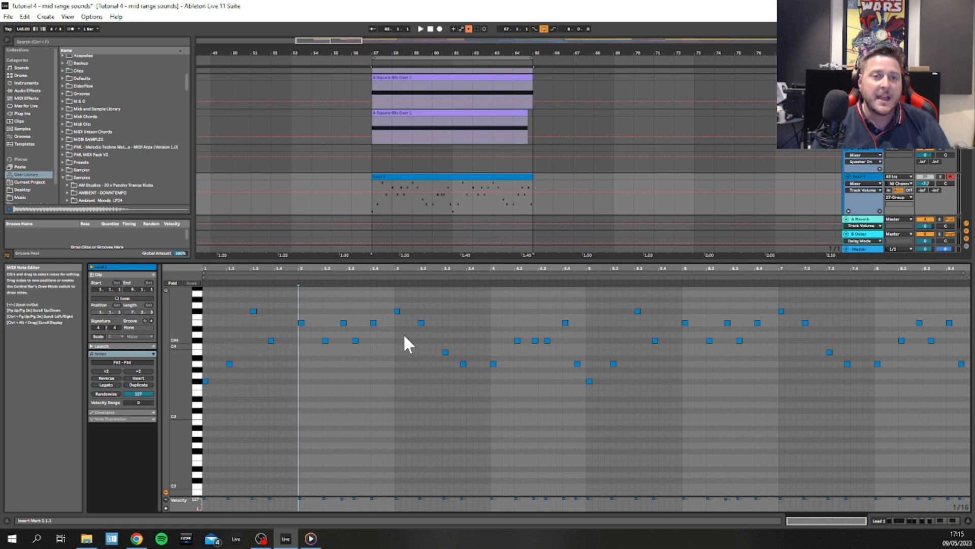
pyautogui.moveTo(187, 341); pyautogui.dragTo(182, 340)
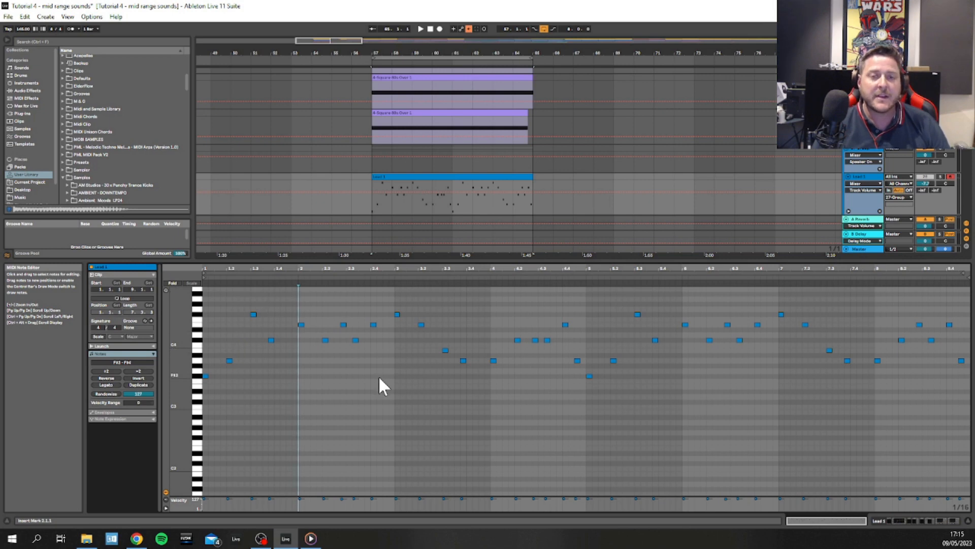
pyautogui.moveTo(173, 351); pyautogui.dragTo(167, 350)
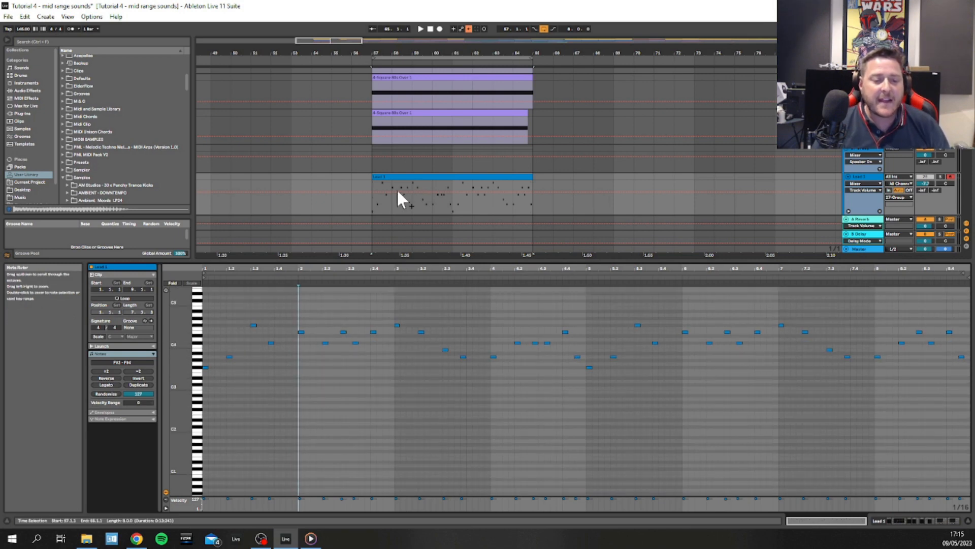
pyautogui.hotkey('shift', 'Tab')
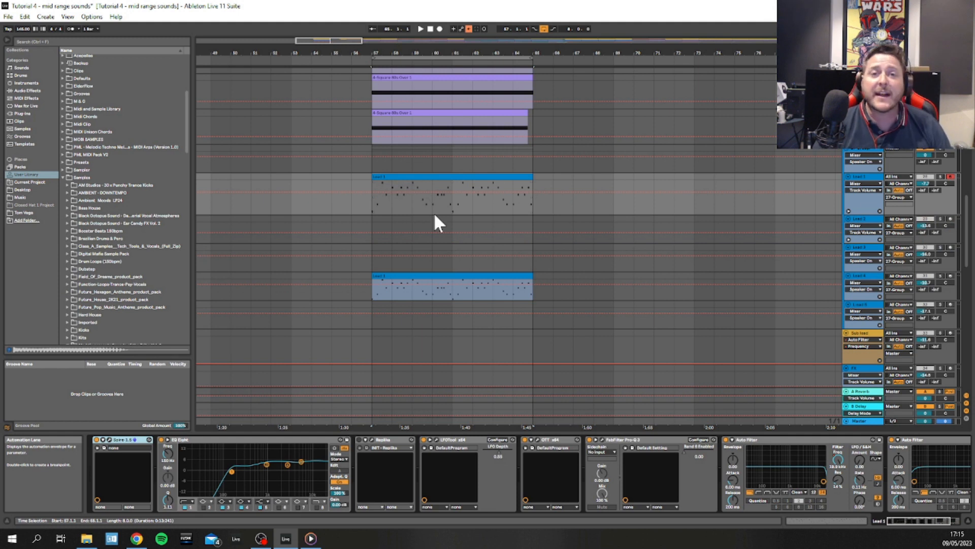
# - Play the unsoloed tracks with both lead layers from bar 57, and stop playback
pyautogui.press('a')
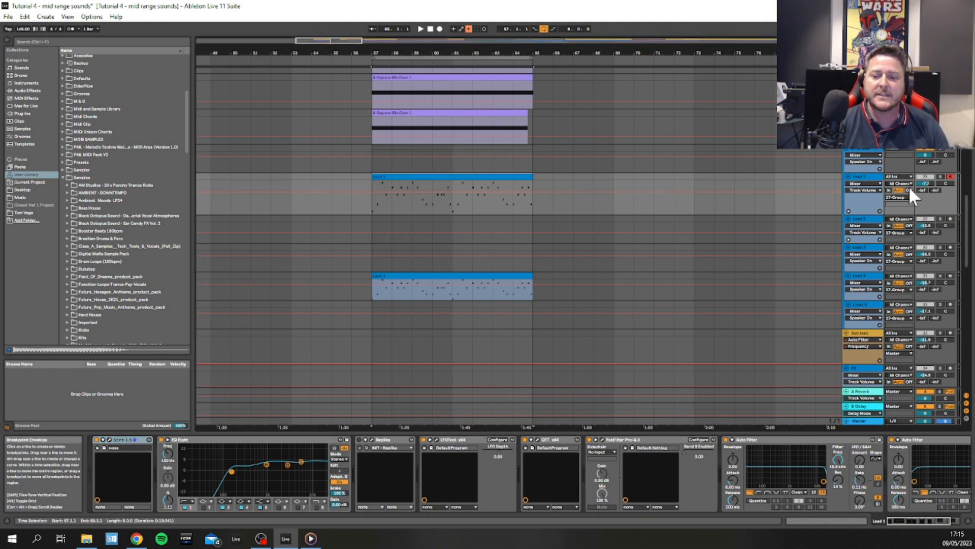
pyautogui.click(368, 166)
pyautogui.press('space')
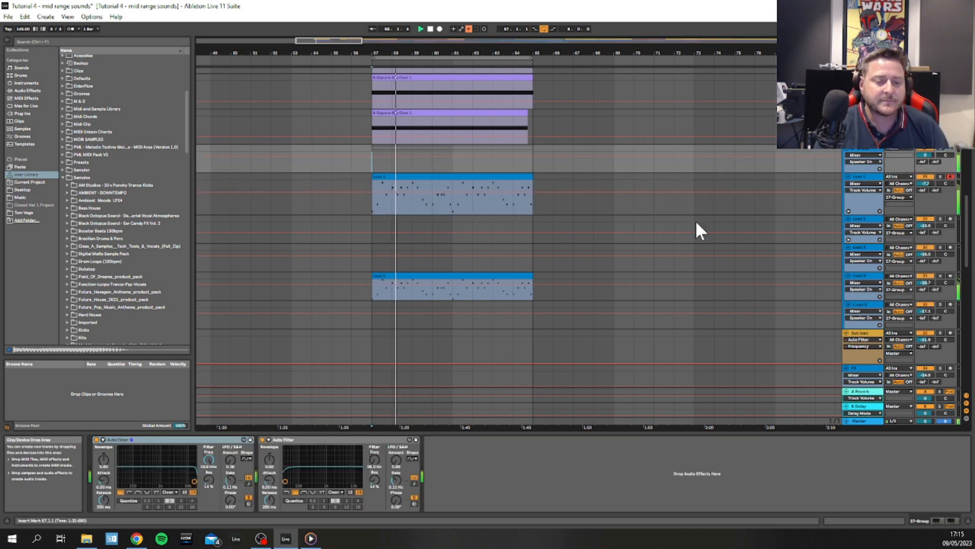
pyautogui.press('space')
# - Set the start point on the Ride track at bar 57 and play the full arrangement down to the lead layers
pyautogui.scroll(6, 562, 215)
pyautogui.scroll(5, 571, 231)
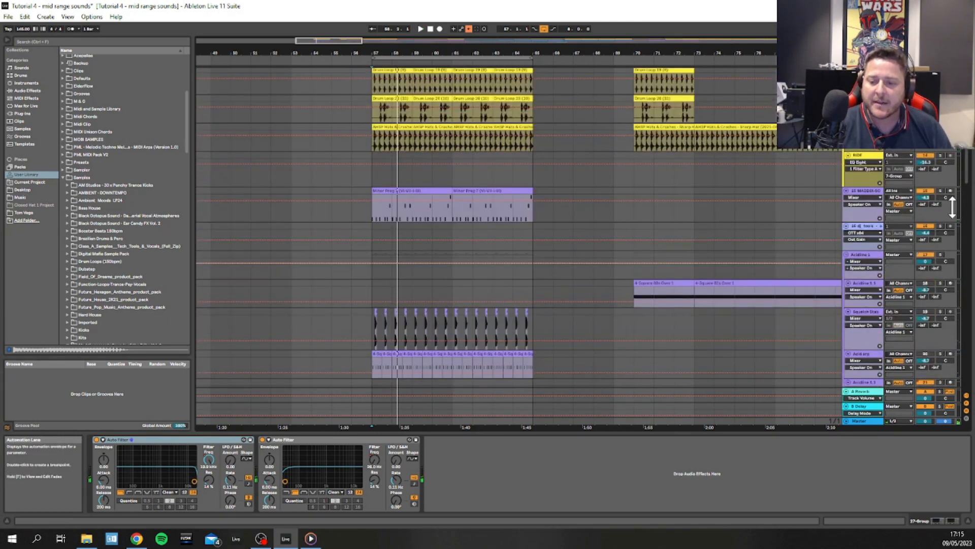
pyautogui.click(370, 183)
pyautogui.press('space')
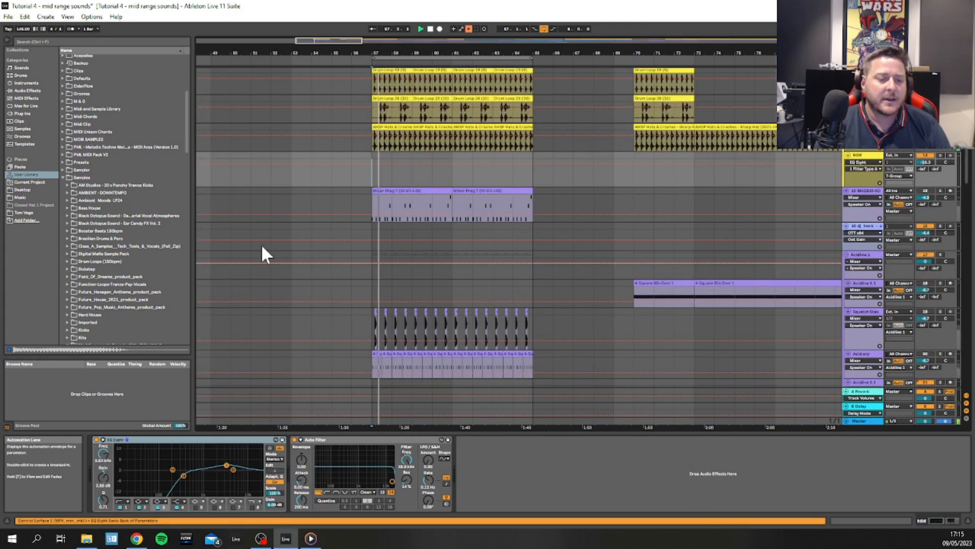
pyautogui.scroll(-6, 436, 209)
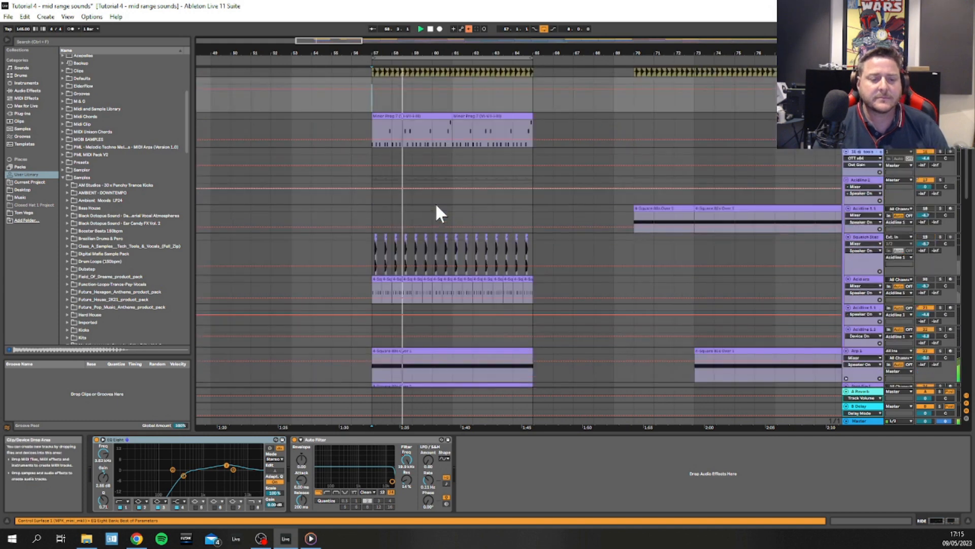
pyautogui.scroll(-5, 437, 205)
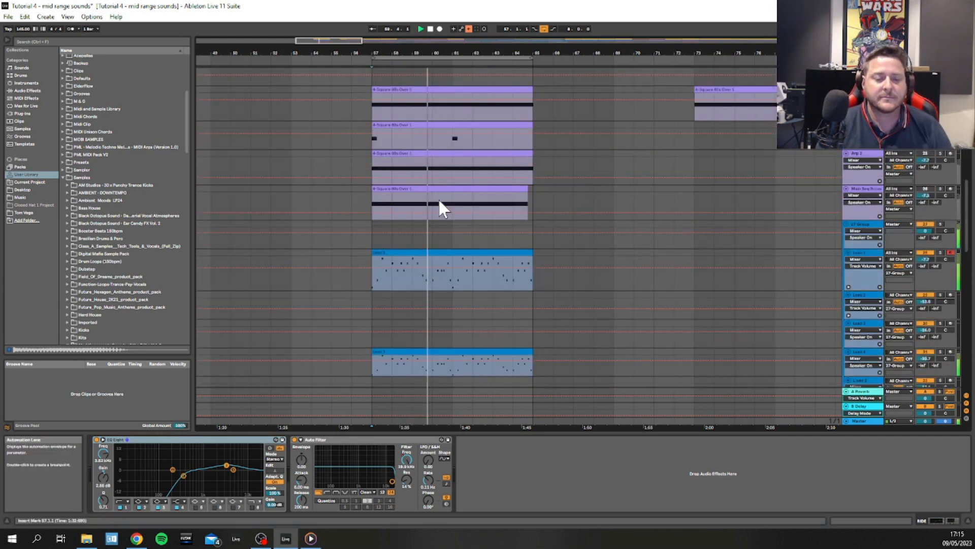
pyautogui.scroll(-2, 438, 199)
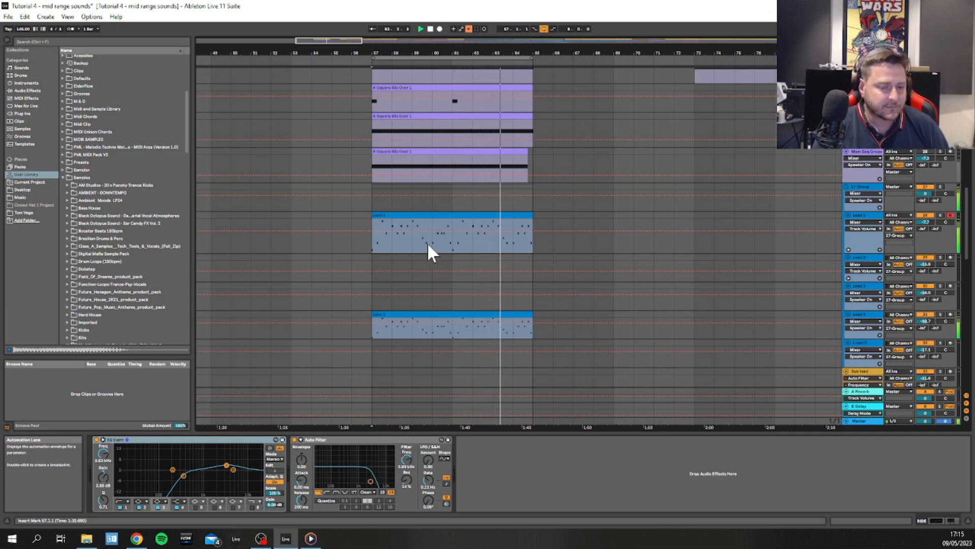
pyautogui.press('space')
# - Play the Squelch Stab part on its own from bar 57, and stop playback
pyautogui.scroll(3, 493, 245)
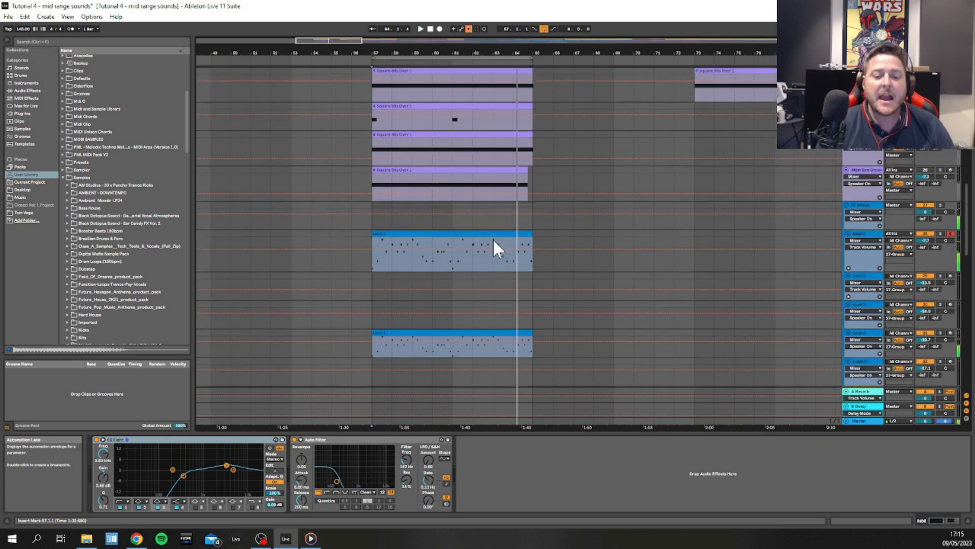
pyautogui.click(874, 273)
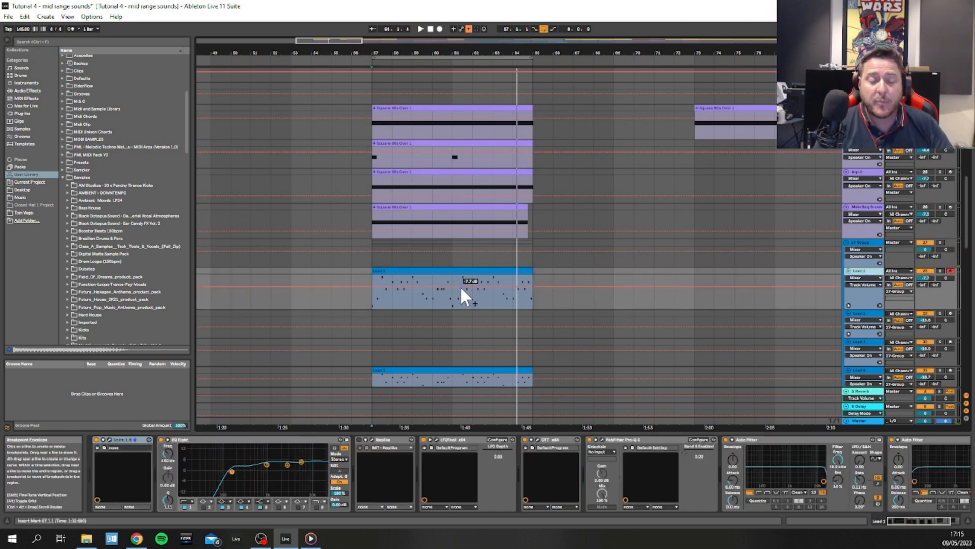
pyautogui.scroll(3, 604, 162)
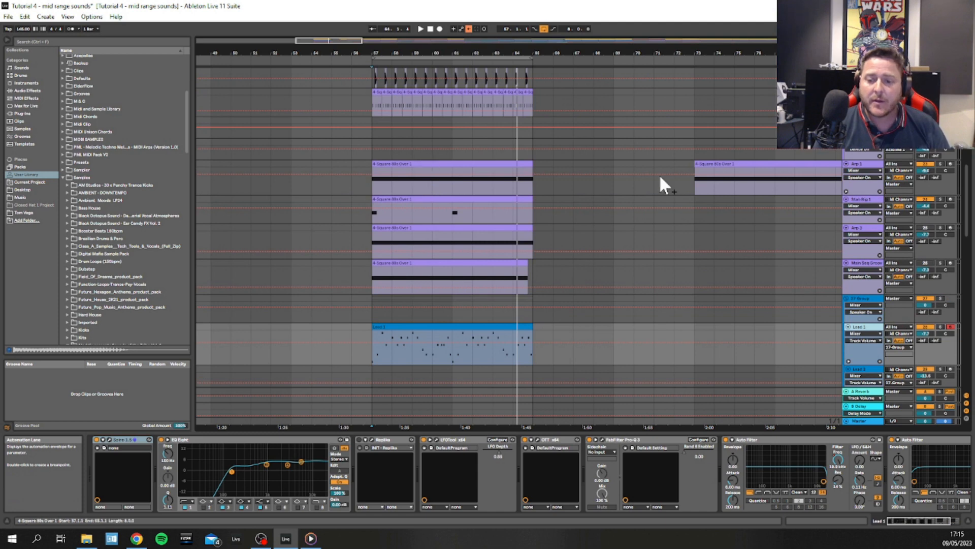
pyautogui.scroll(2, 414, 162)
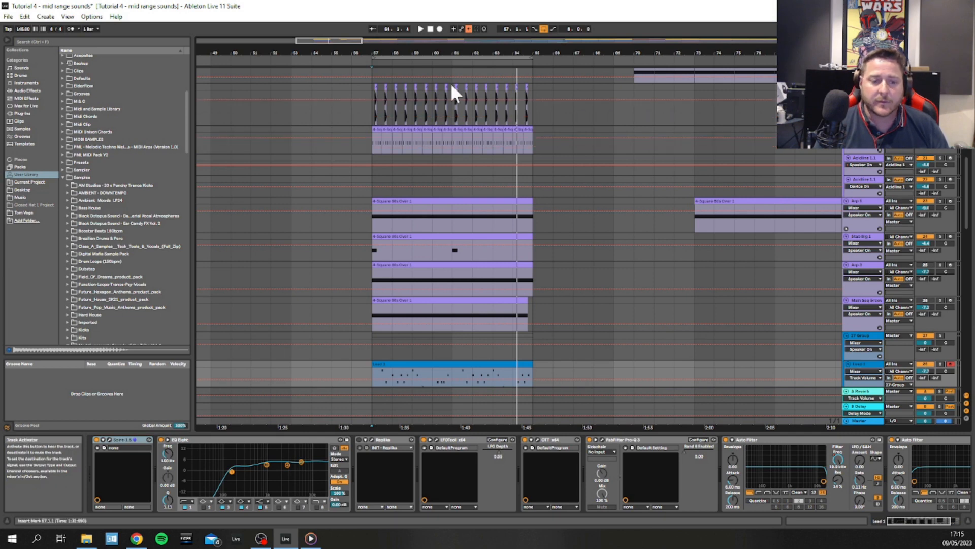
pyautogui.click(370, 87)
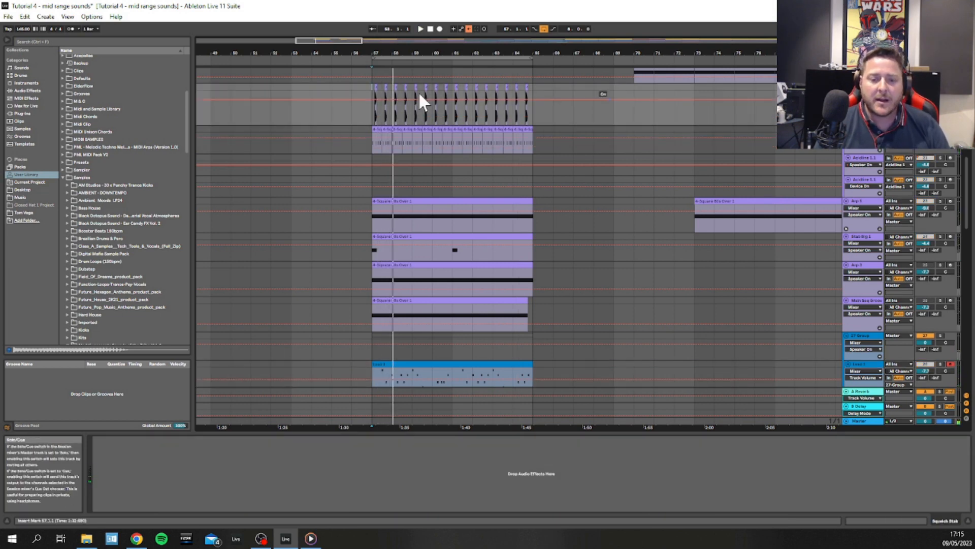
pyautogui.press('space')
pyautogui.press('space')
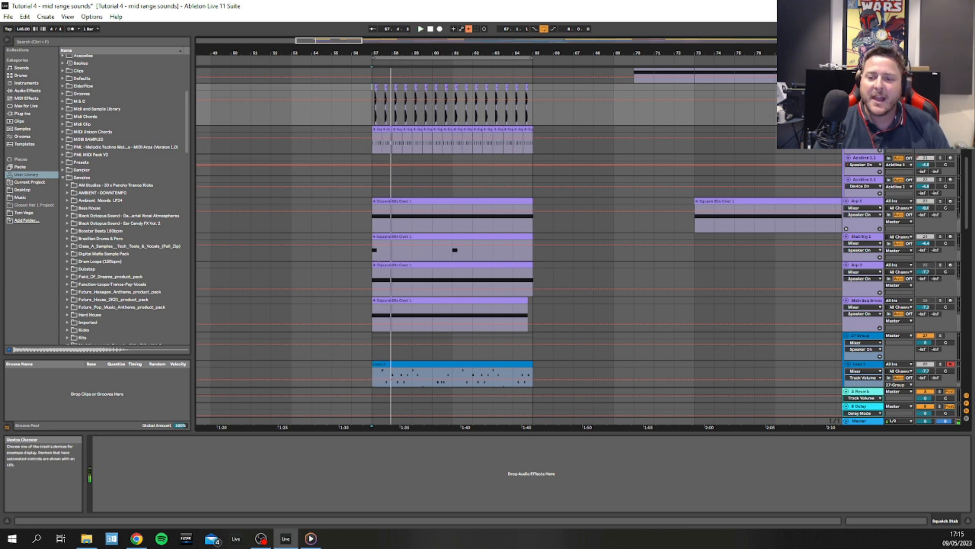
# - Return to the Lead 1 clip's notes with all tracks unsoloed and place the insert marker at bar 57
pyautogui.scroll(-5, 560, 199)
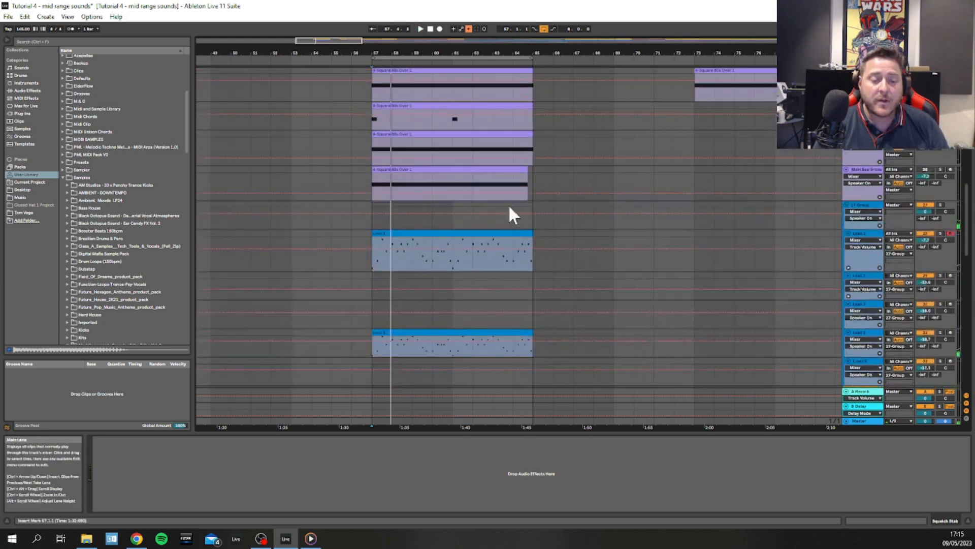
pyautogui.doubleClick(394, 234)
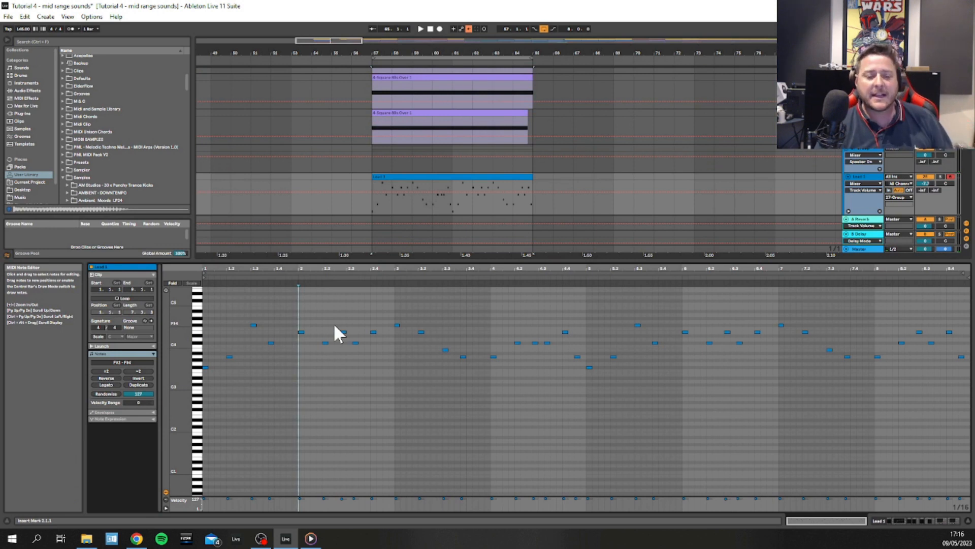
pyautogui.click(374, 193)
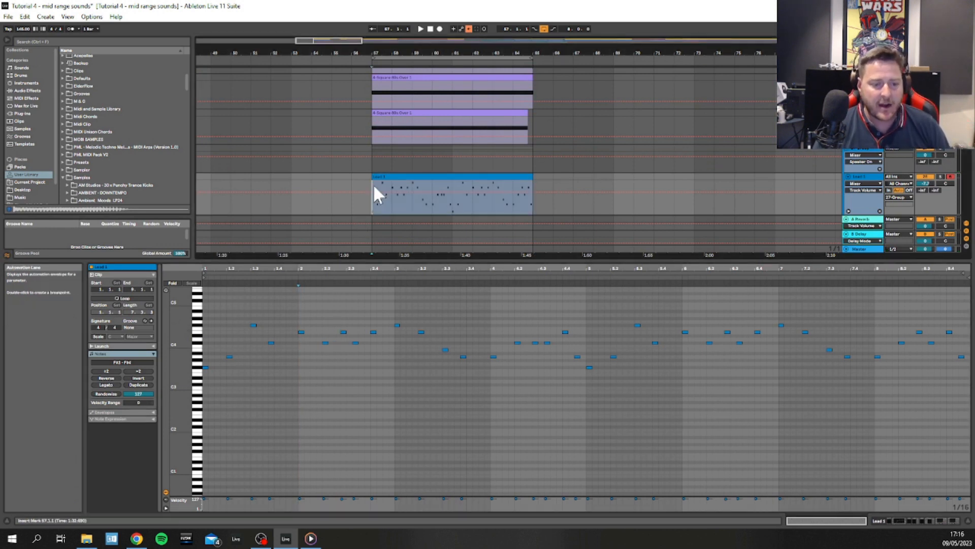